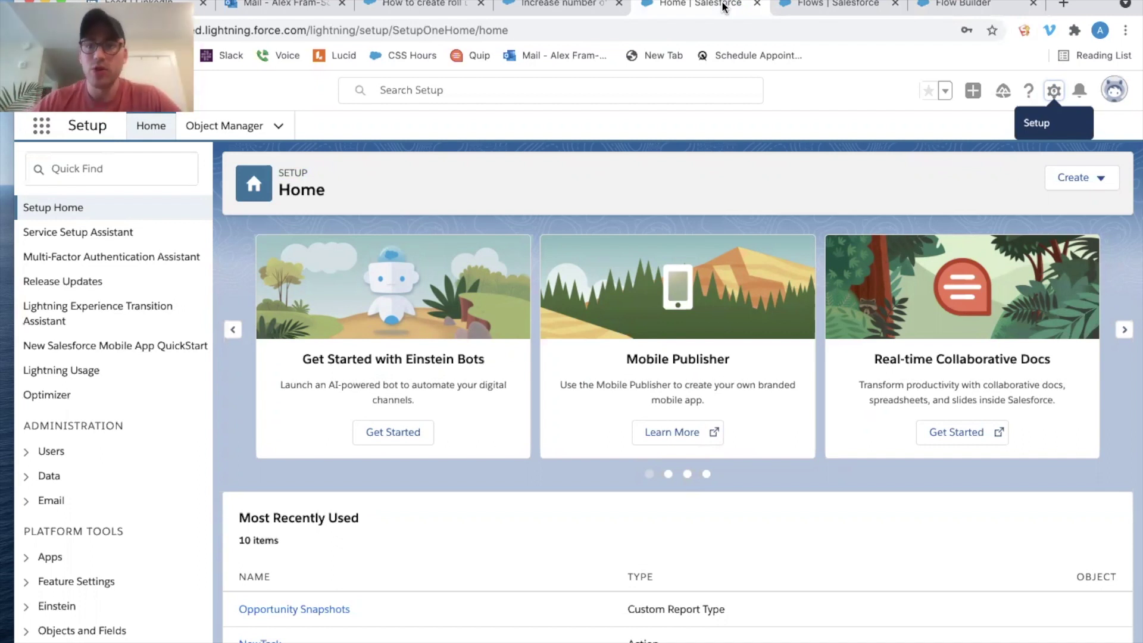
Open Setup and find the Flows page by searching for "flow"
left_click(1055, 98)
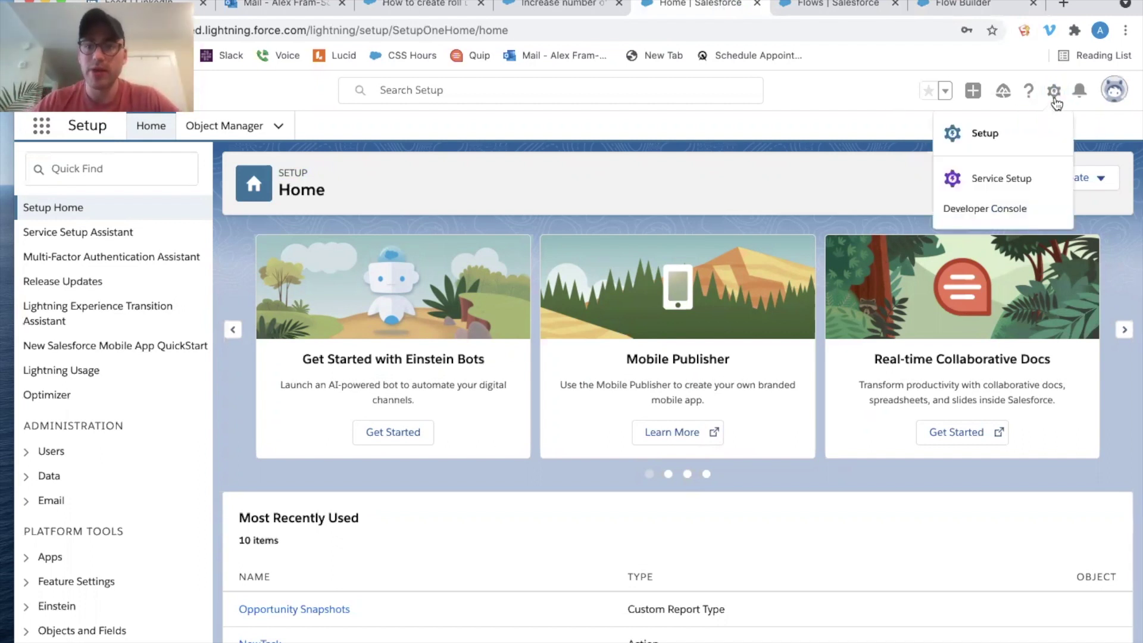
left_click(1028, 132)
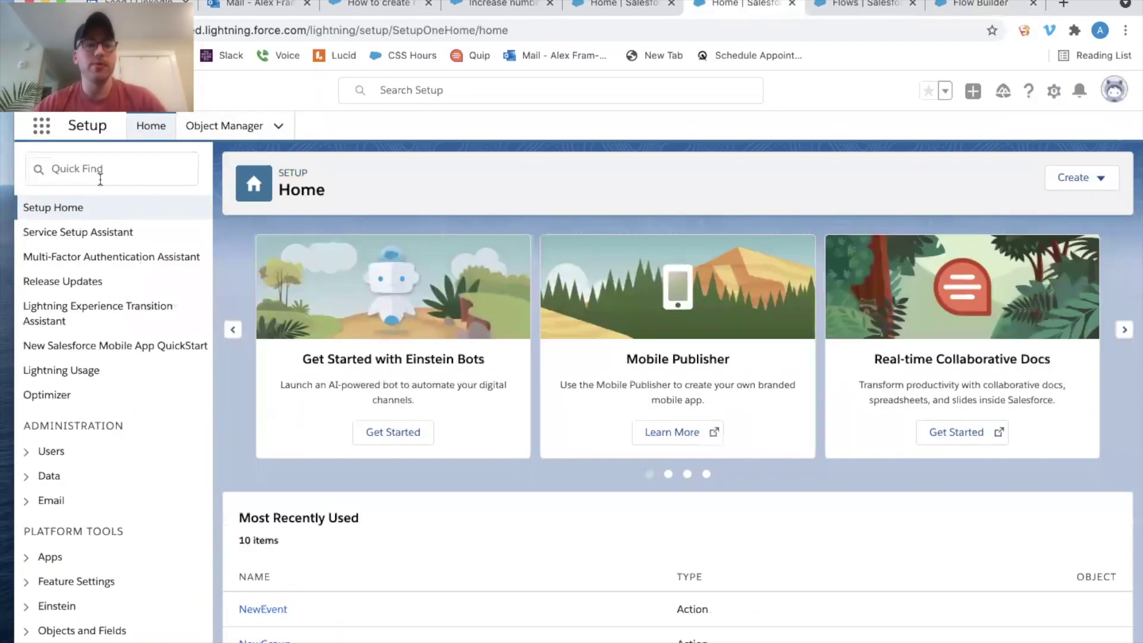
left_click(101, 173)
type("flow")
left_click(72, 331)
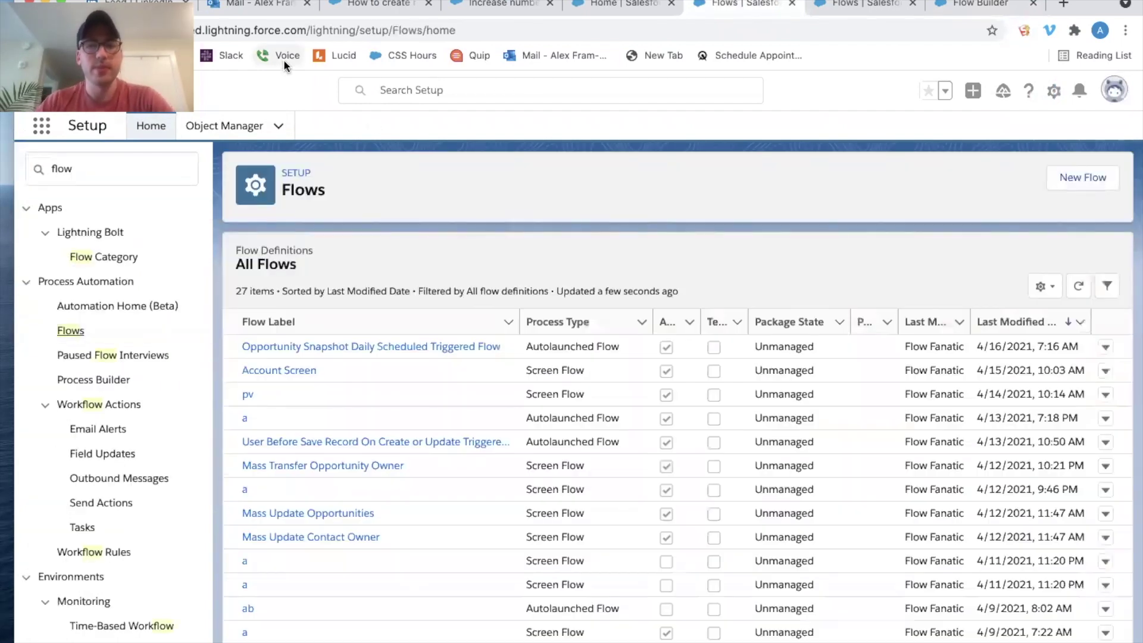
Create a new Screen Flow using the Auto-Layout building mode
left_click(1082, 177)
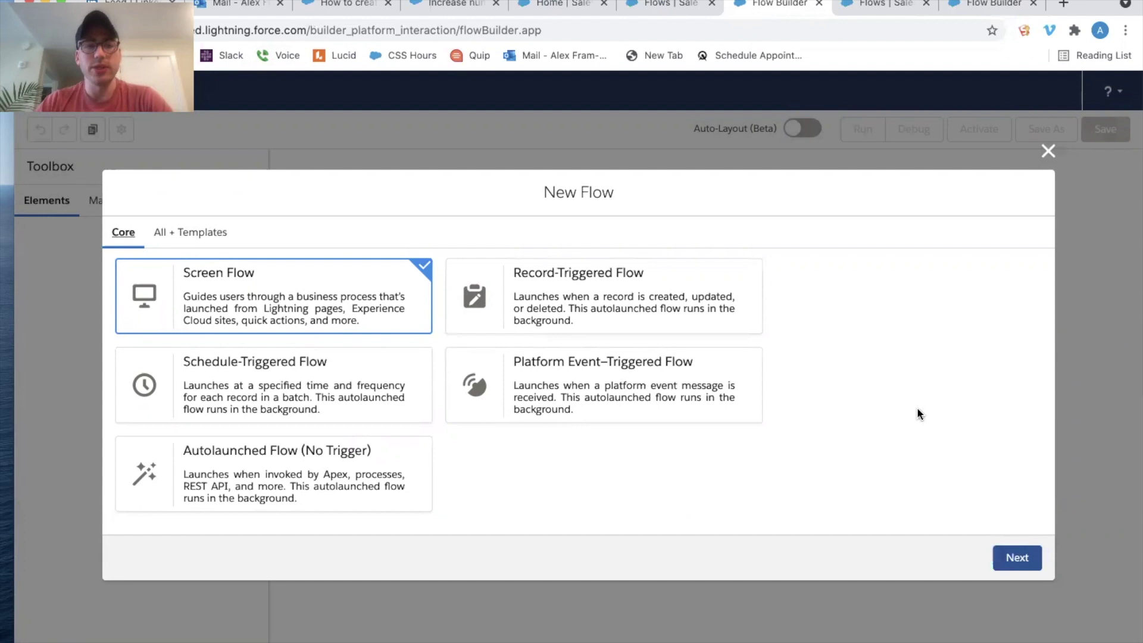
left_click(1018, 558)
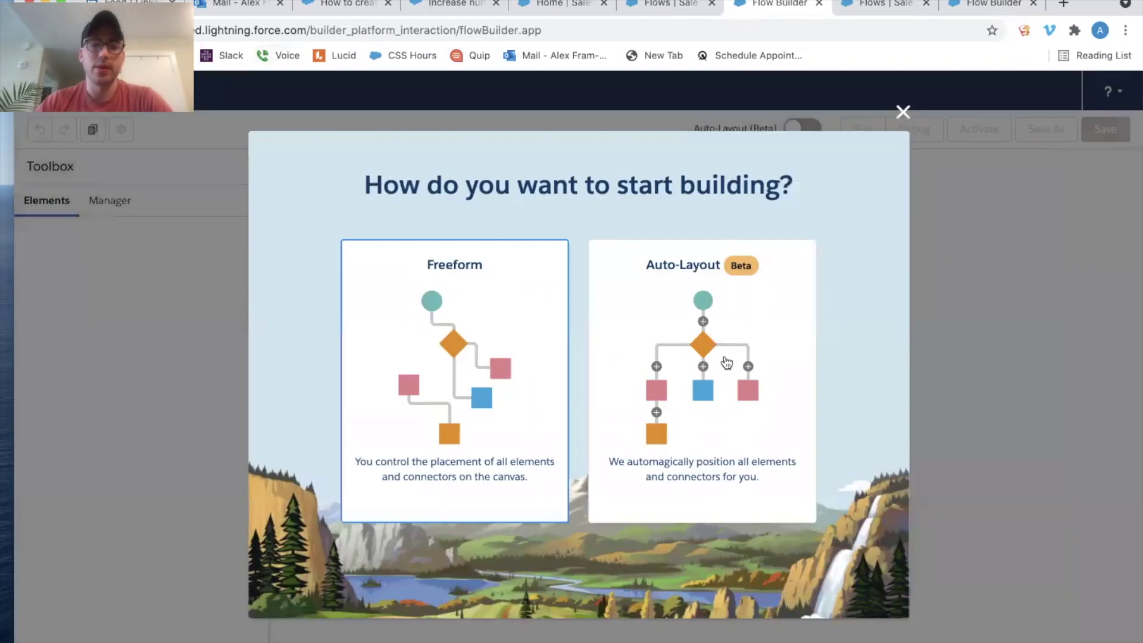
left_click(726, 363)
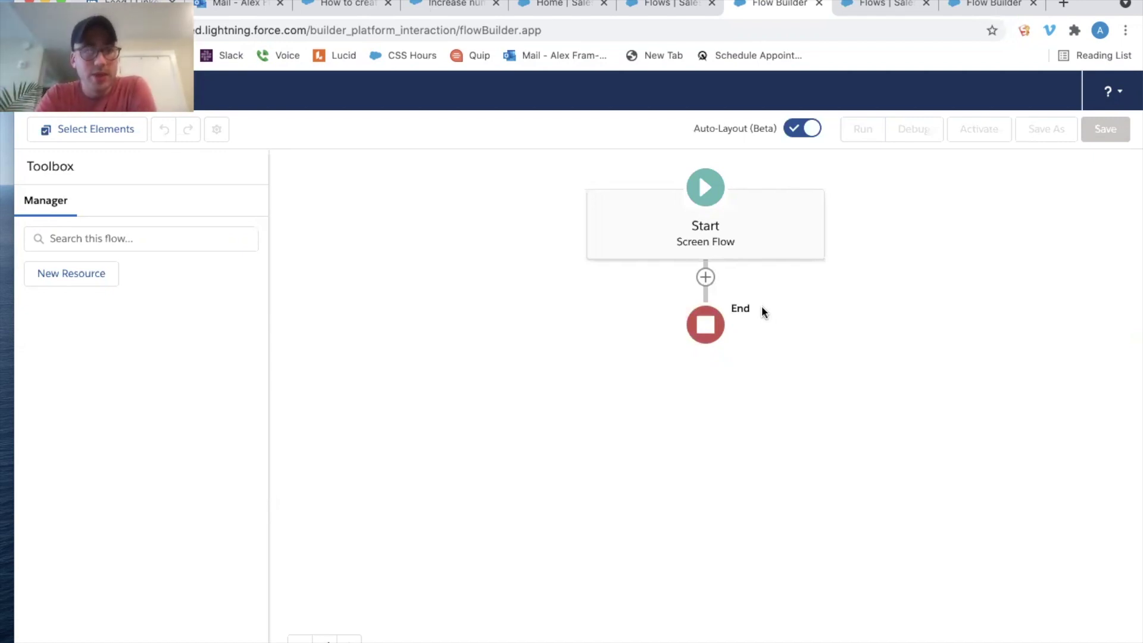
Start a new resource of type Variable with the API name recordId
left_click(84, 273)
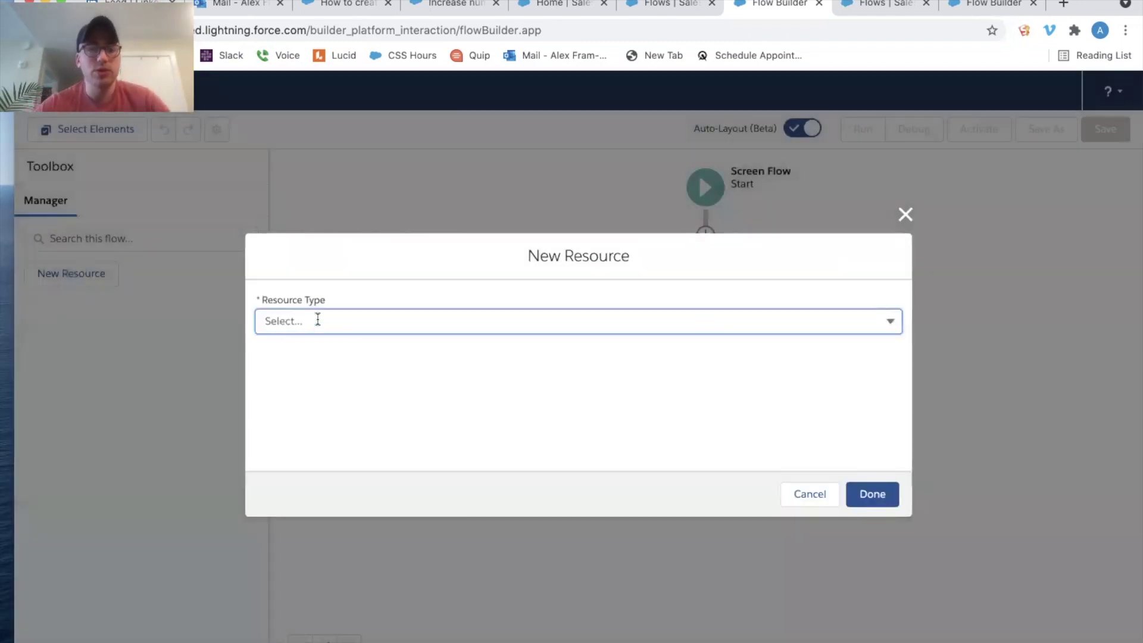
left_click(317, 321)
left_click(319, 350)
left_click(318, 352)
type("record")
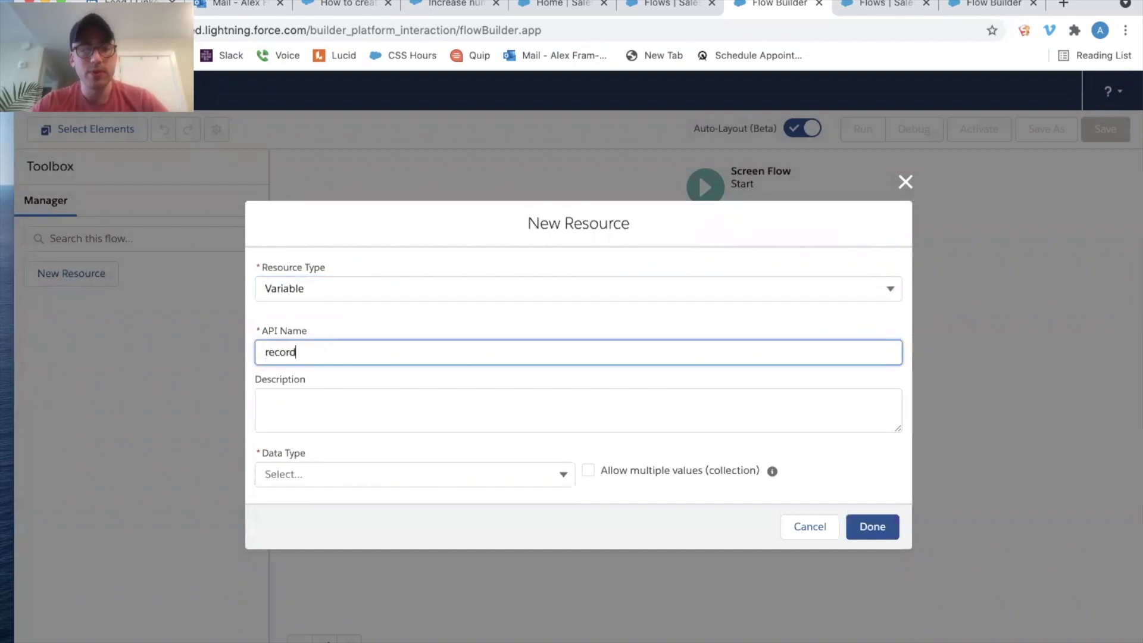
type("I")
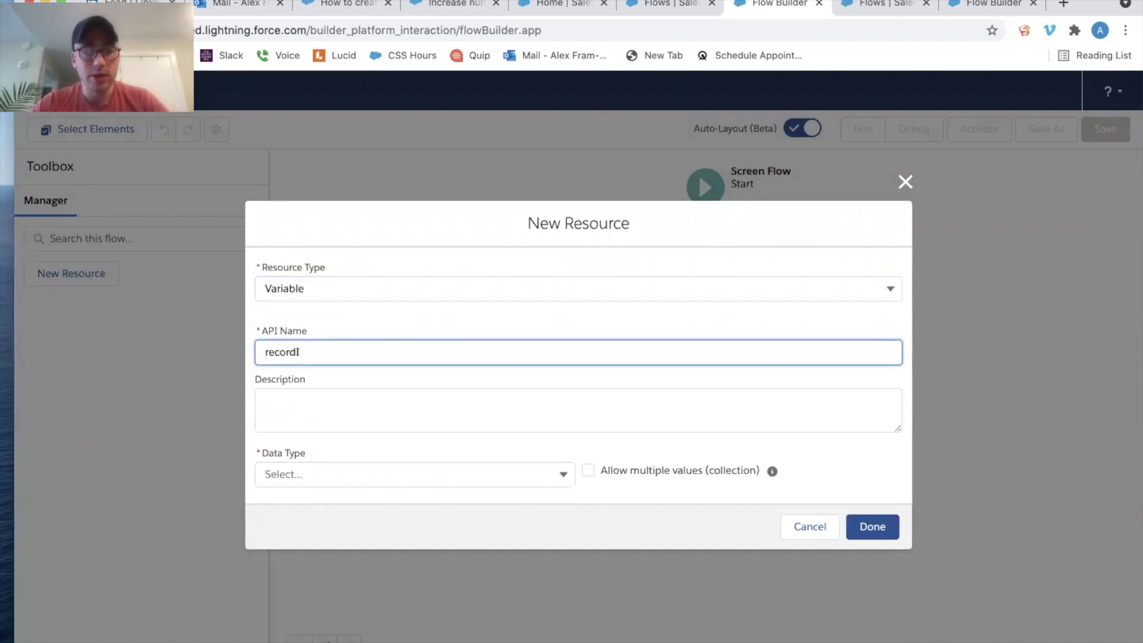
type("d")
key("Tab")
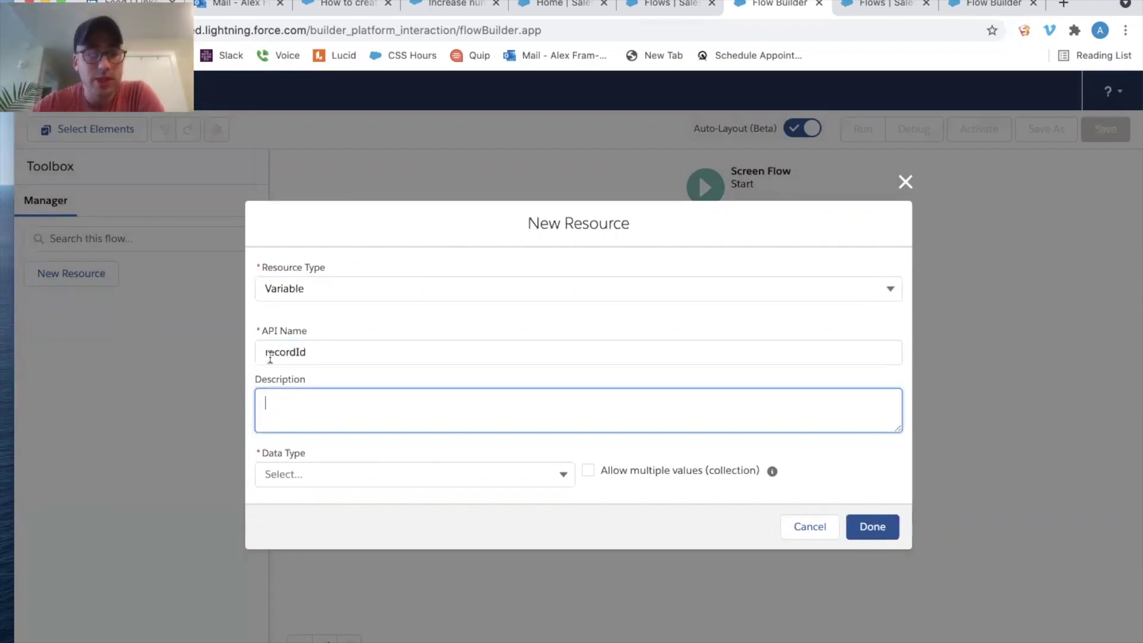
Copy the variable's API name into its description so it reads recordId
left_click_drag(337, 346, 238, 351)
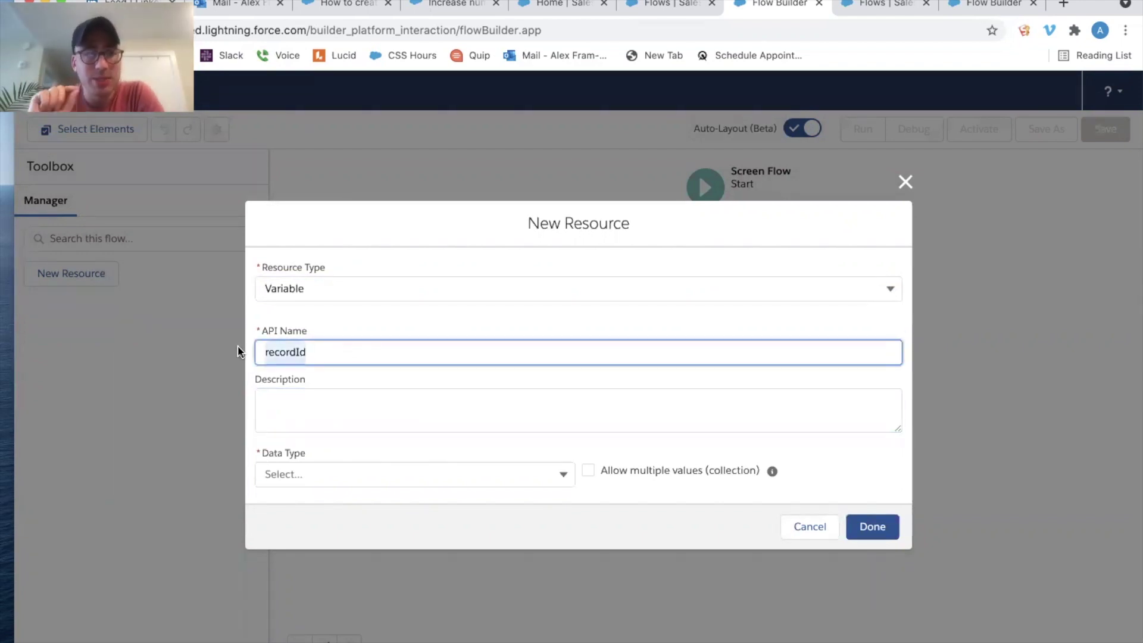
key("Tab")
key("shift+Tab")
key("ctrl+c")
left_click(343, 409)
key("ctrl+v")
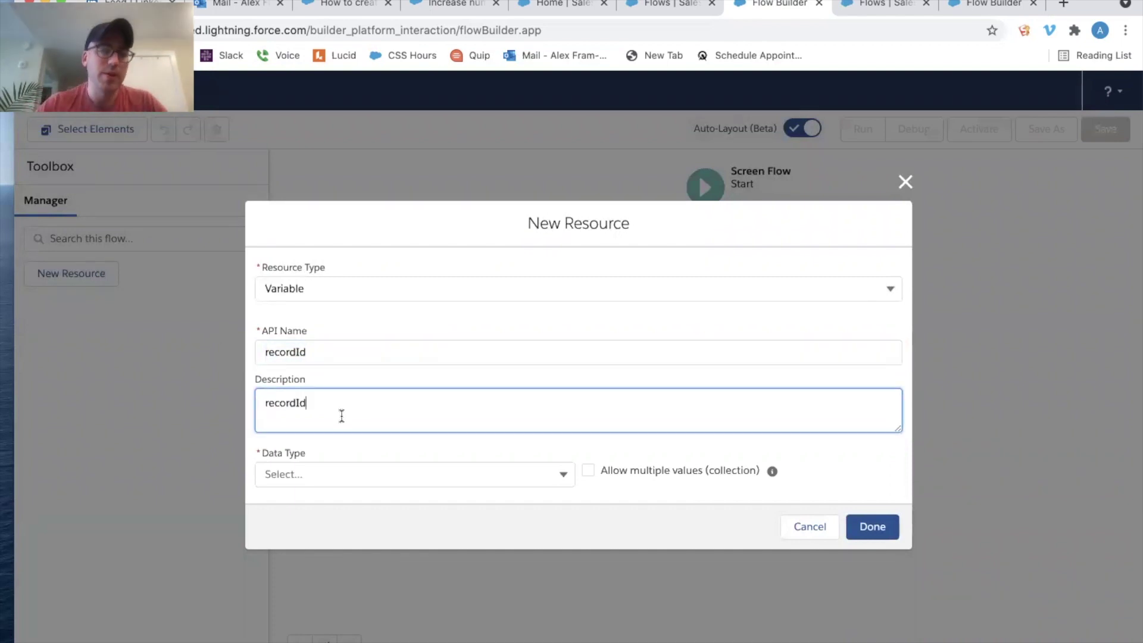
Set the variable's data type to Text, make it available for input and save the resource
left_click(326, 470)
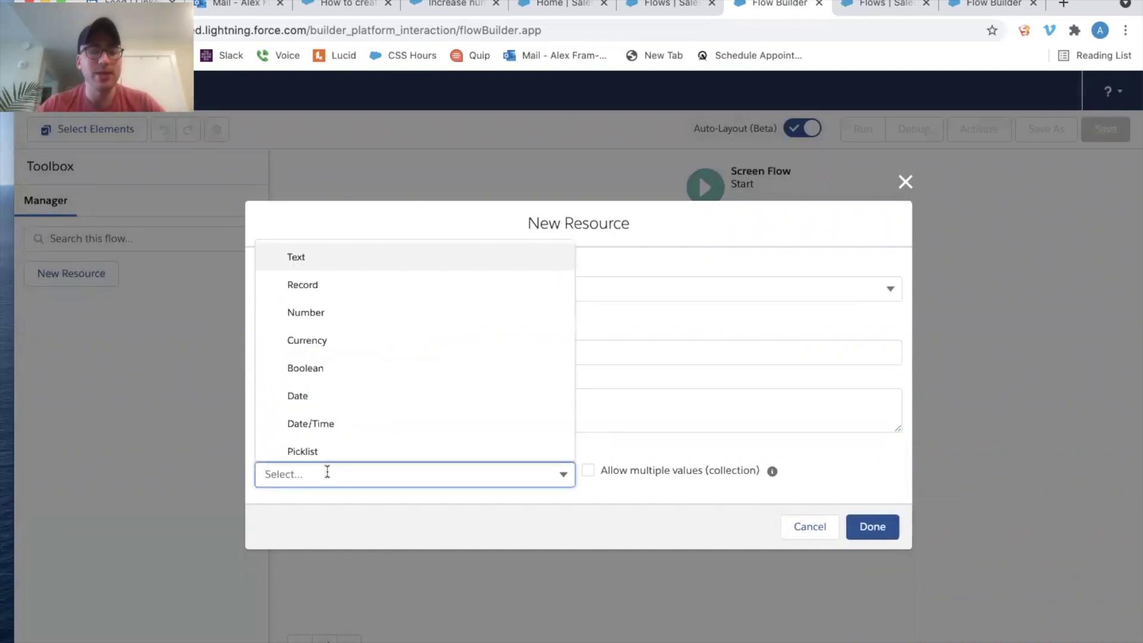
left_click(319, 257)
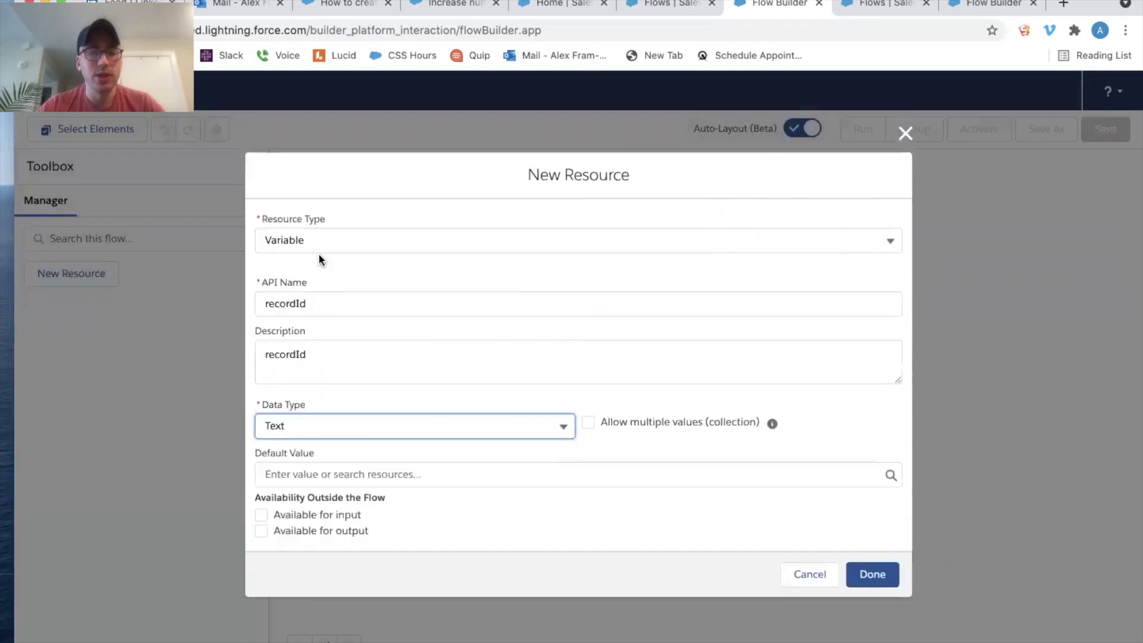
left_click(260, 514)
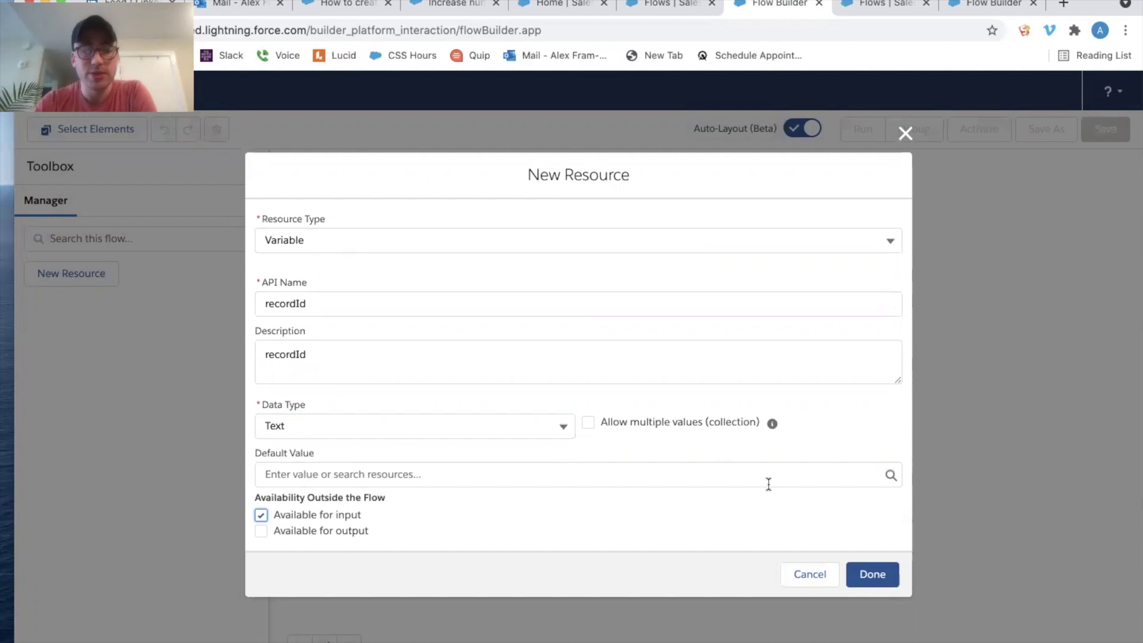
left_click(858, 574)
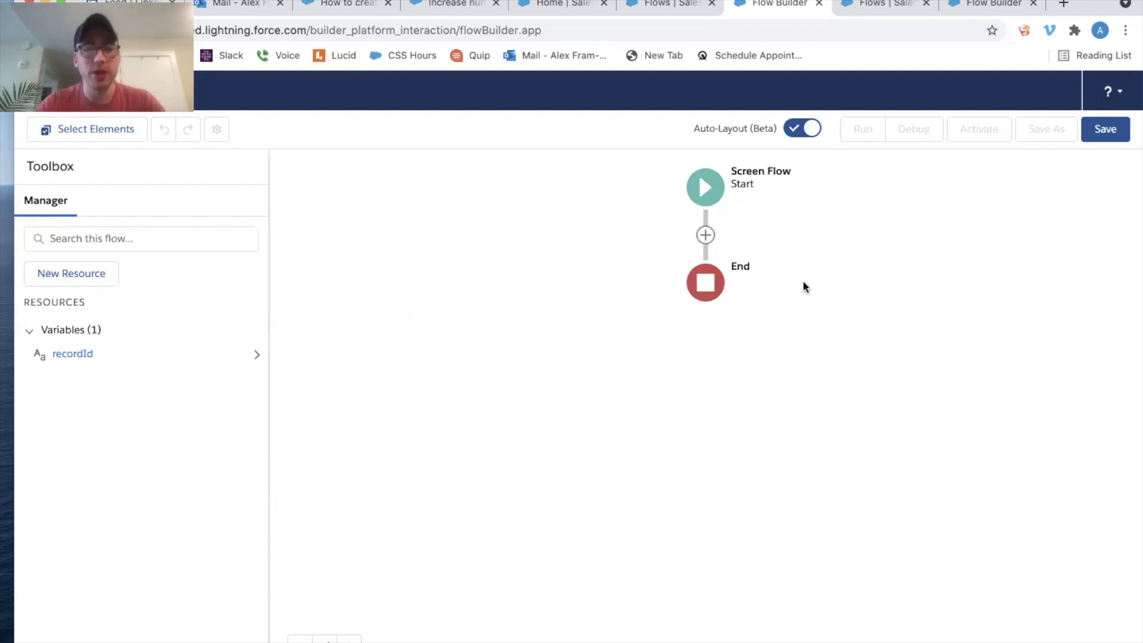
Add a Get Records element between Start and End, labelled "Get Account Record" with the API name Get_Account_Record
left_click(707, 236)
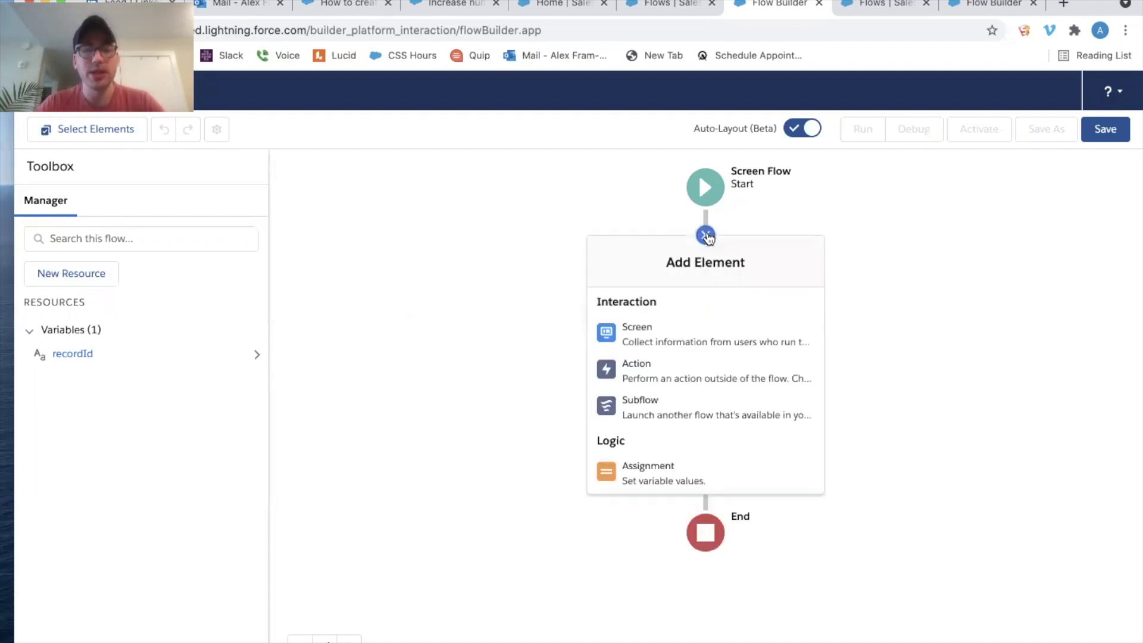
scroll(652, 438, "down", 3)
scroll(654, 444, "down", 2)
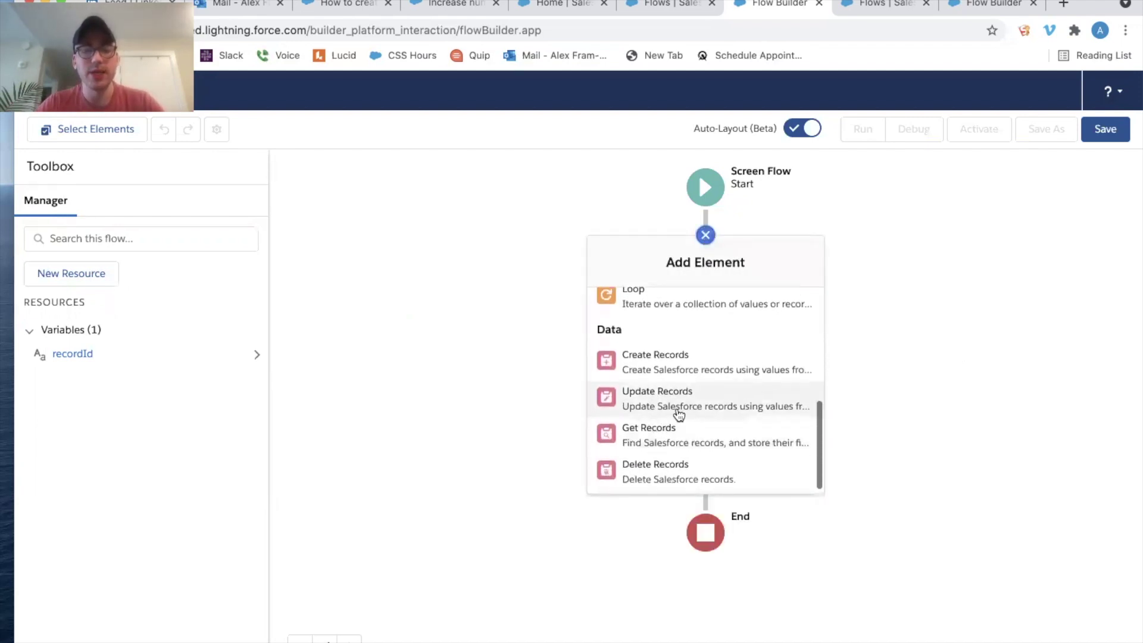
left_click(673, 437)
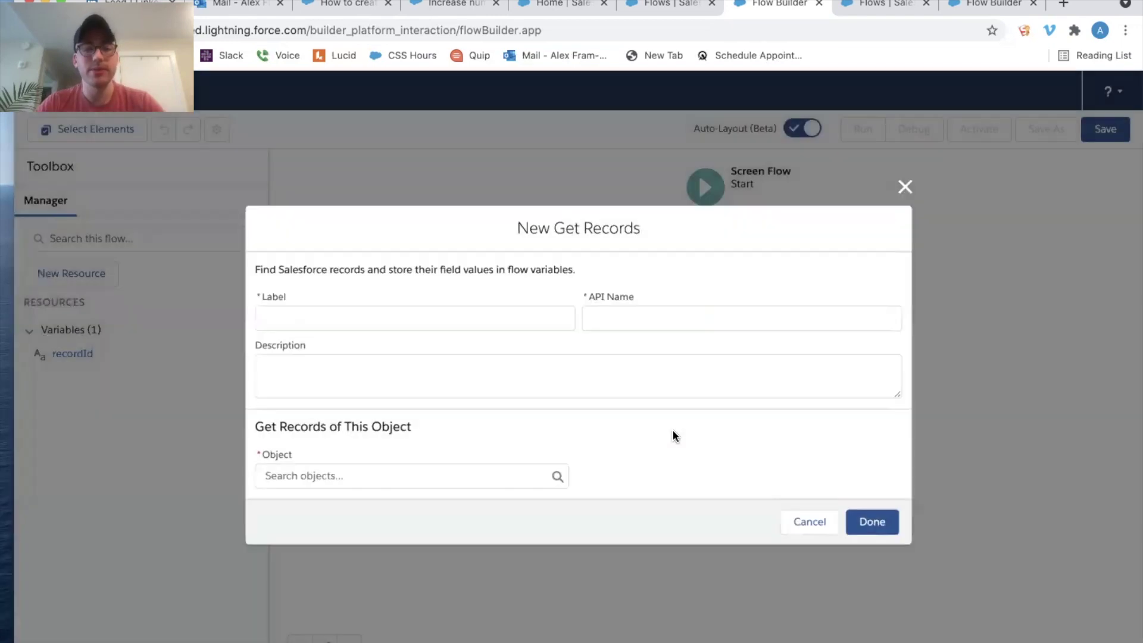
type("Get ")
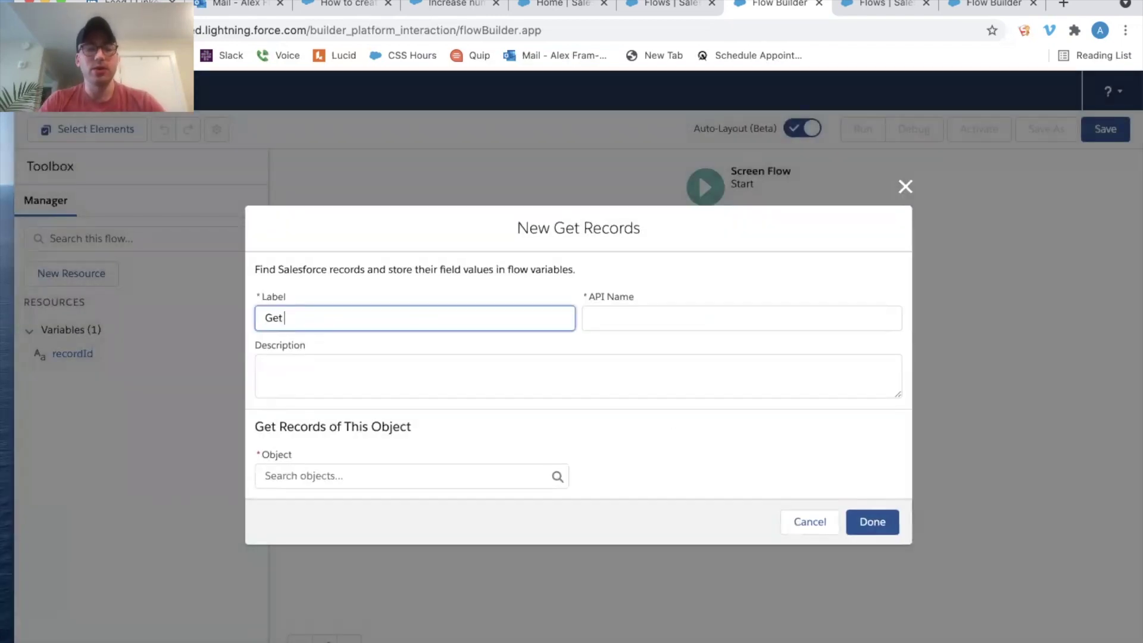
type("Account Reccord")
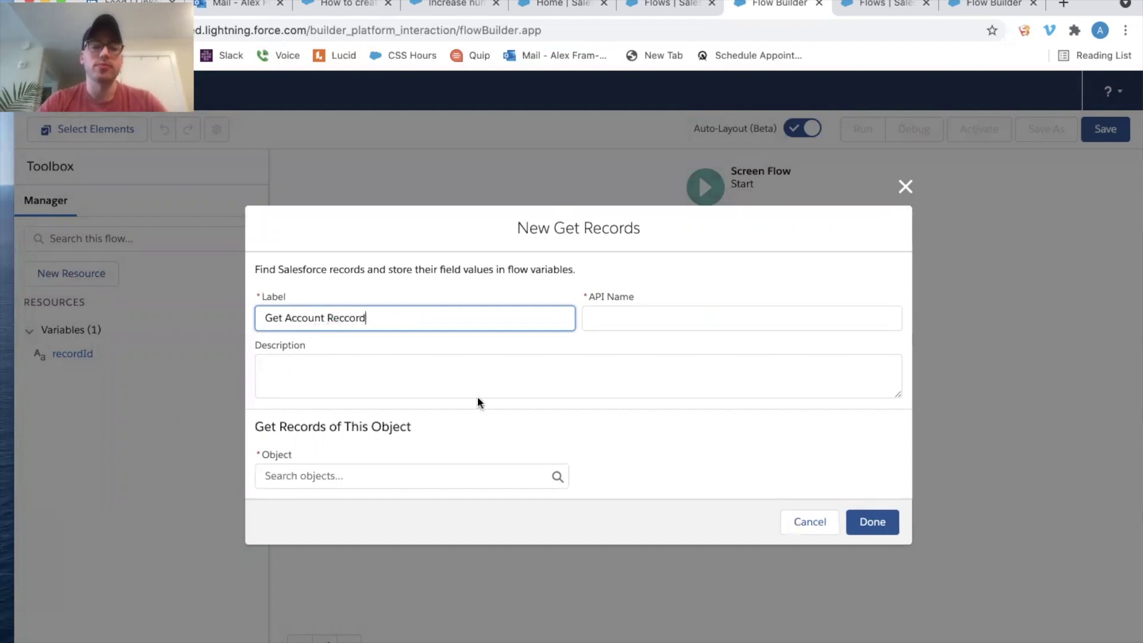
left_click(349, 320)
key("BackSpace")
left_click_drag(394, 319, 158, 296)
key("Tab")
Describe the Get Records element as "Get the currentAccount Record for the Screen Flow"
left_click(289, 367)
type("Get A")
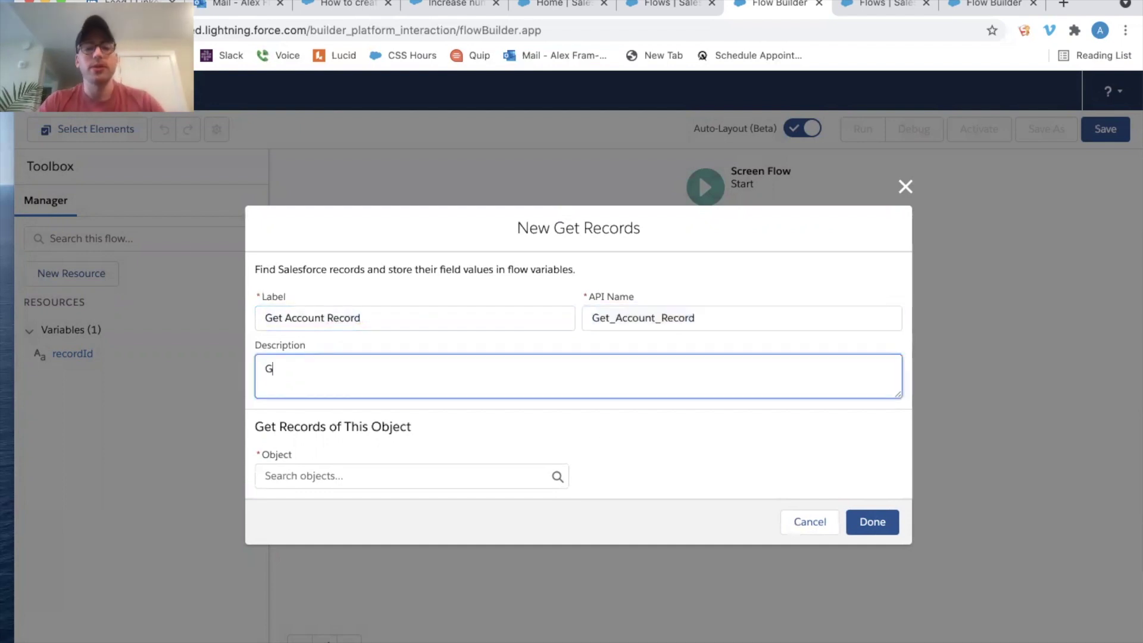
type("ccoun")
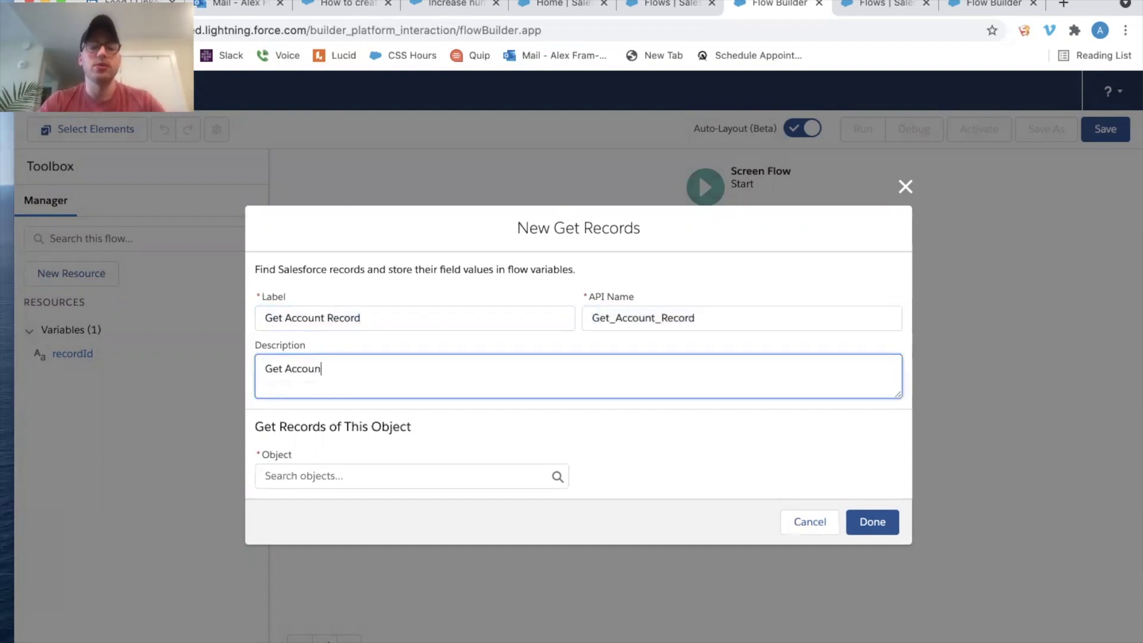
type("t Record for teh")
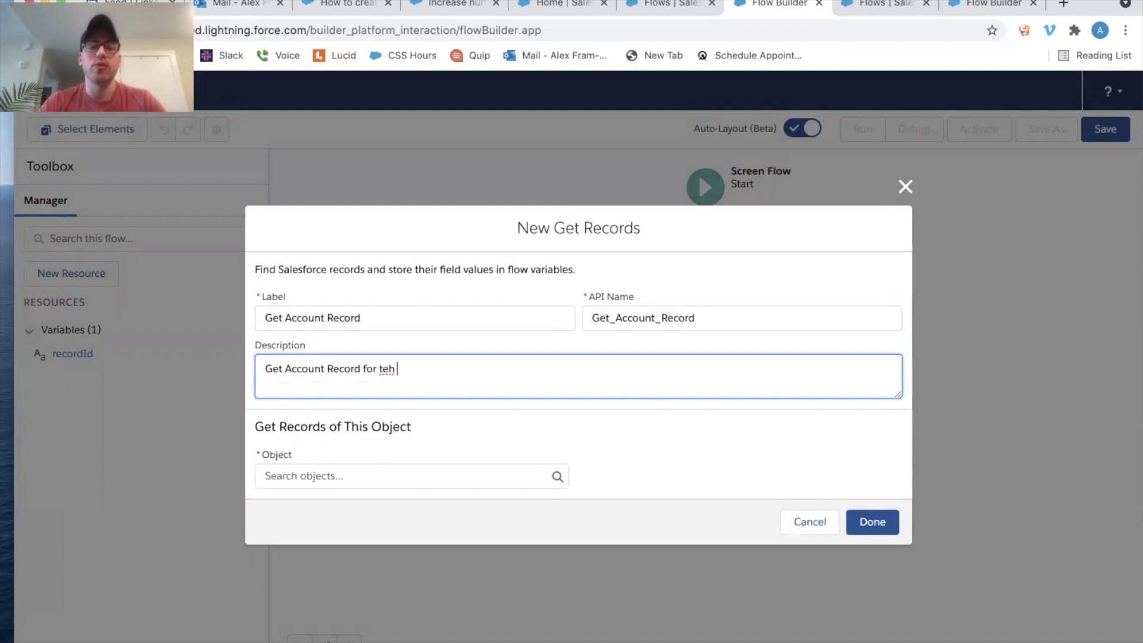
key("BackSpace")
key("BackSpace")
type("he S")
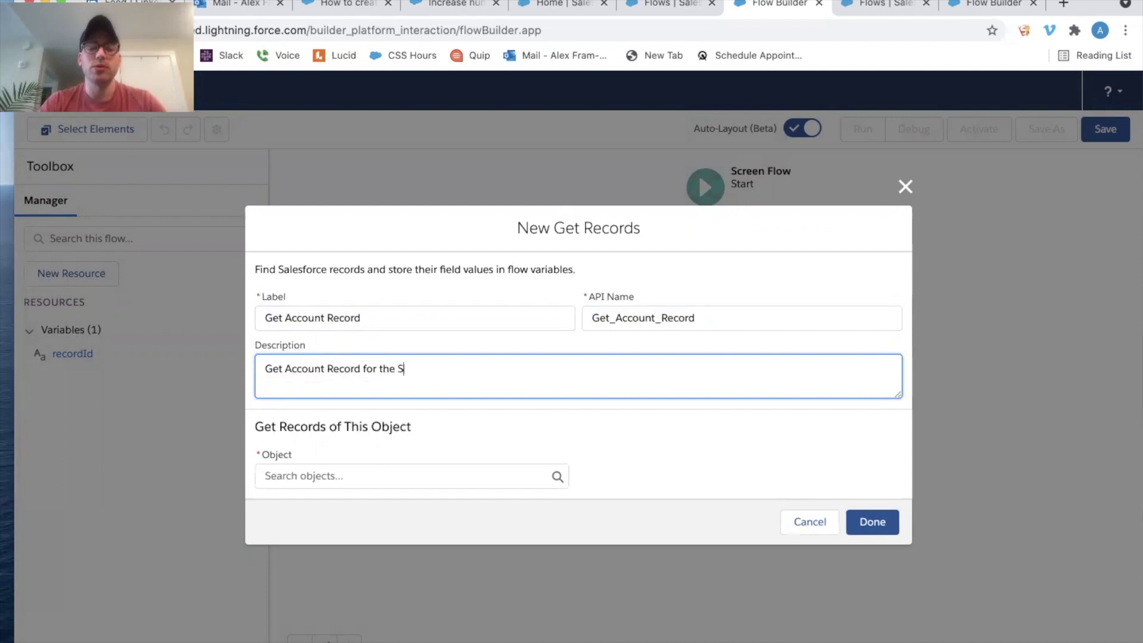
type("creen Flow")
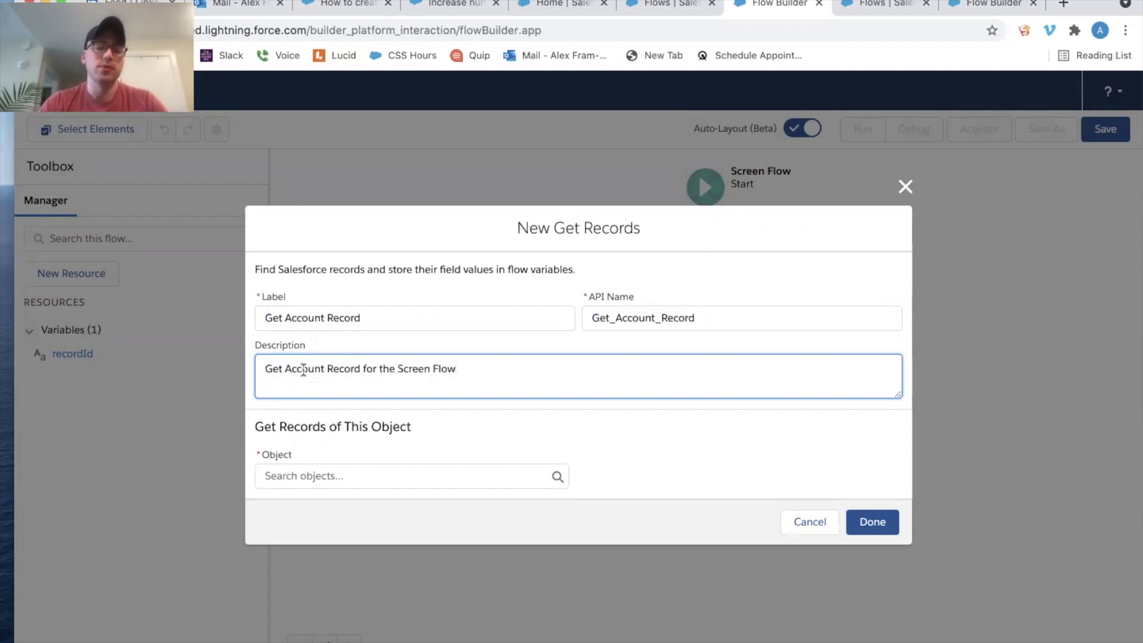
left_click(287, 368)
type("the current")
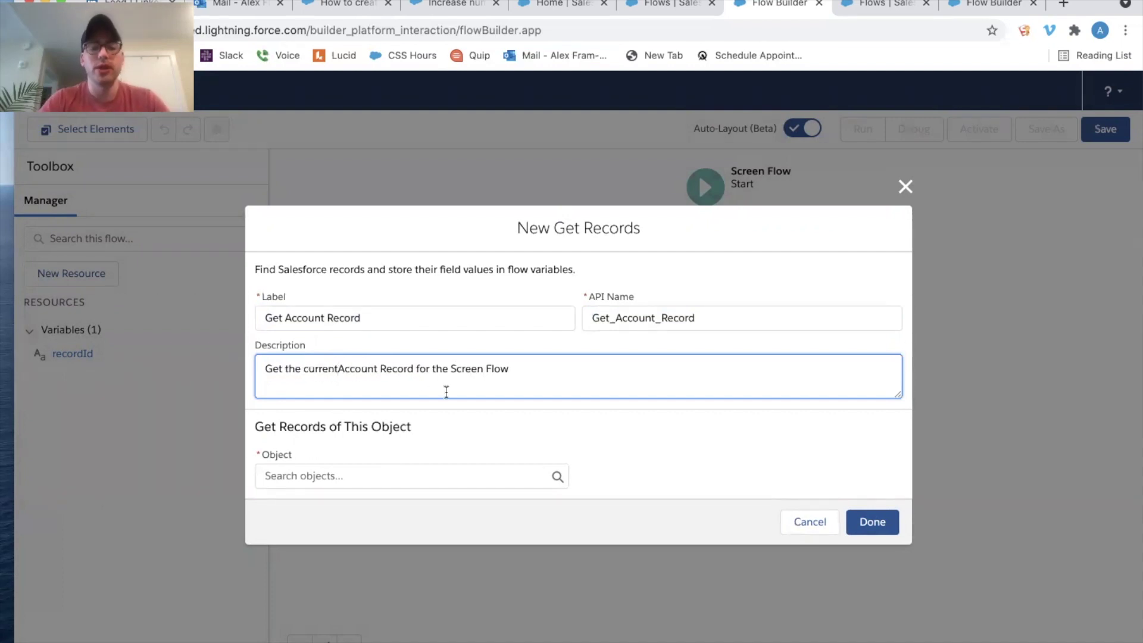
Choose Account as the object whose records are retrieved
left_click(371, 468)
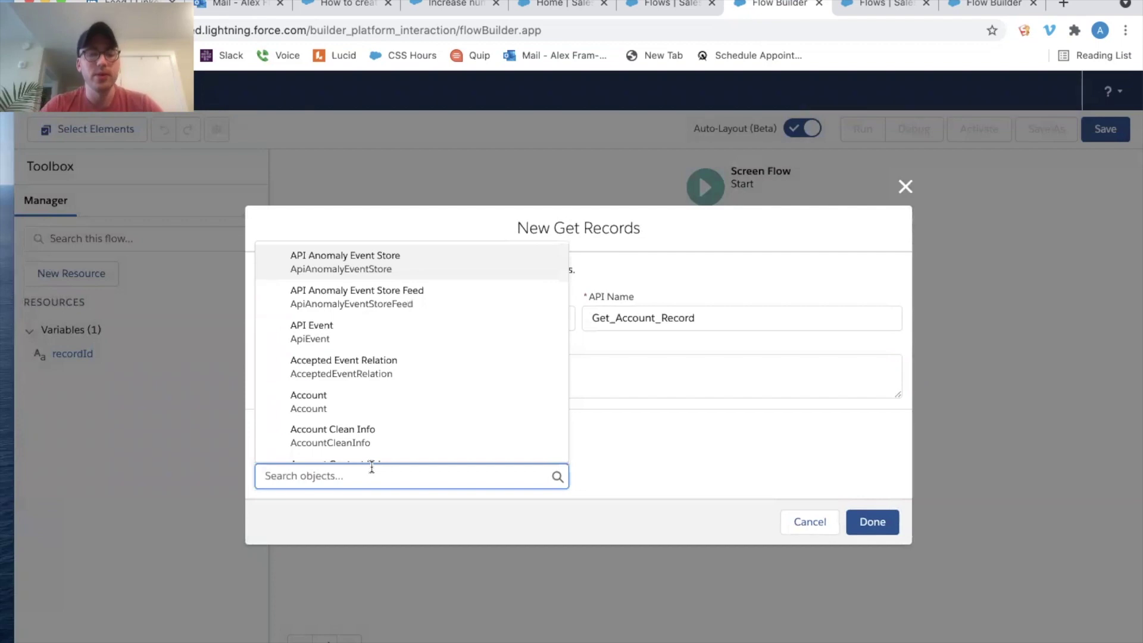
left_click(598, 434)
left_click(385, 467)
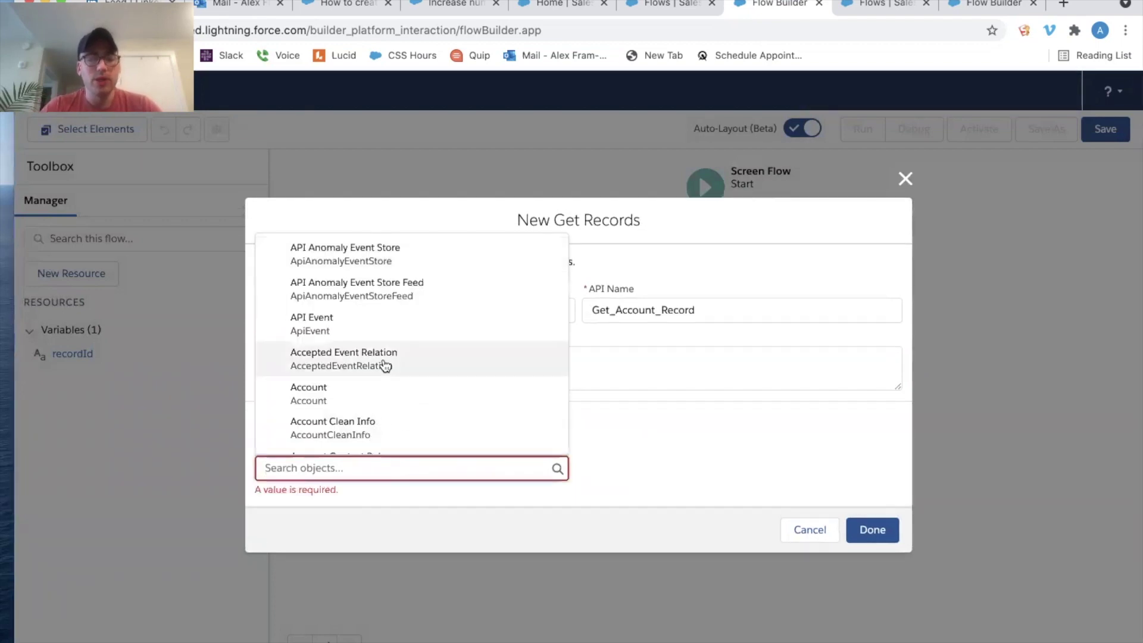
left_click(362, 388)
Filter the Account records with the condition Id Equals the recordId variable
scroll(538, 357, "down", 3)
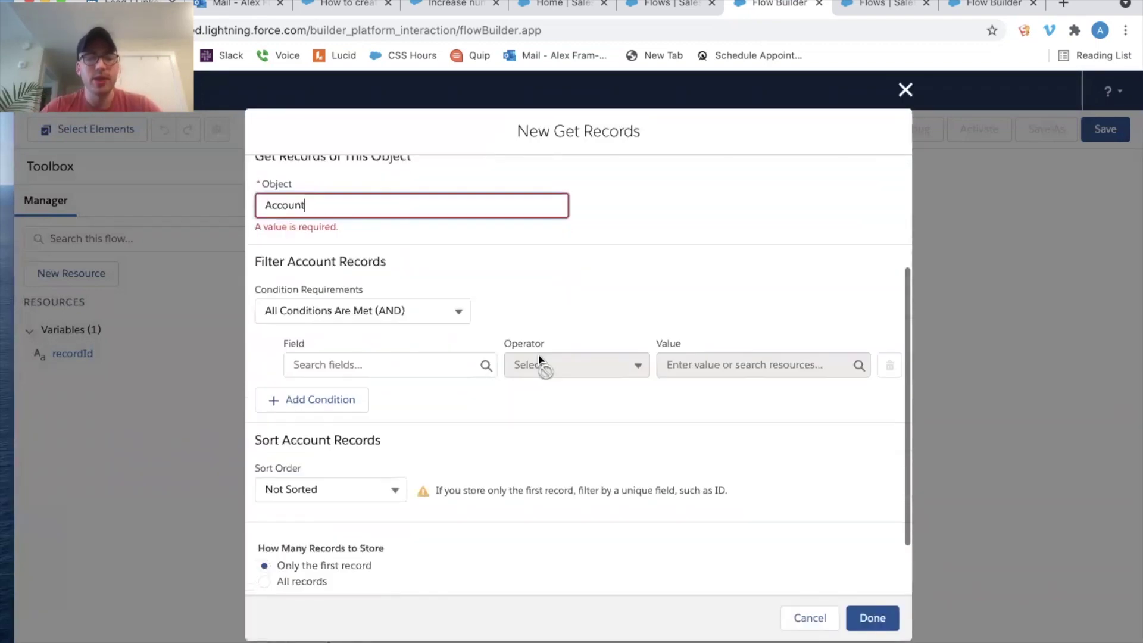
left_click(440, 364)
type("Id")
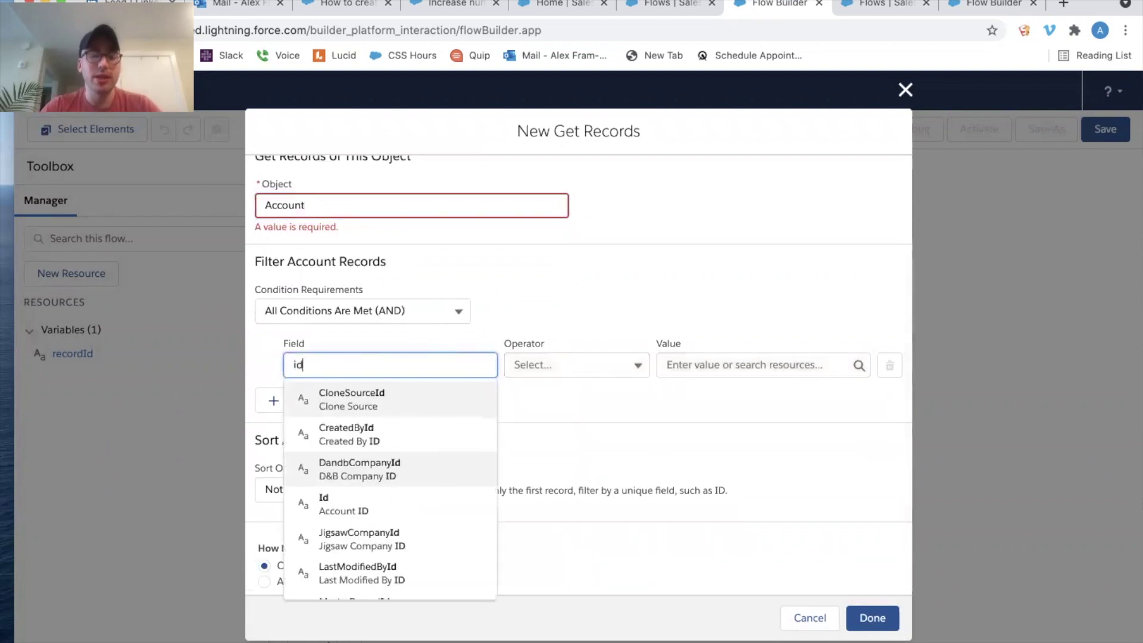
left_click(404, 504)
left_click(676, 365)
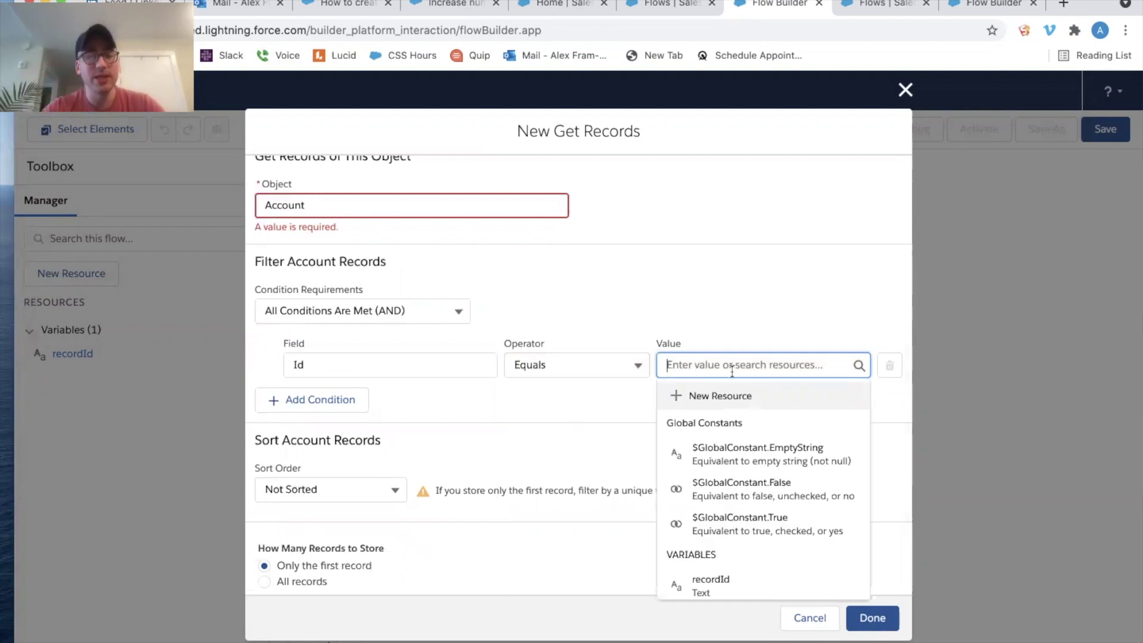
left_click(723, 587)
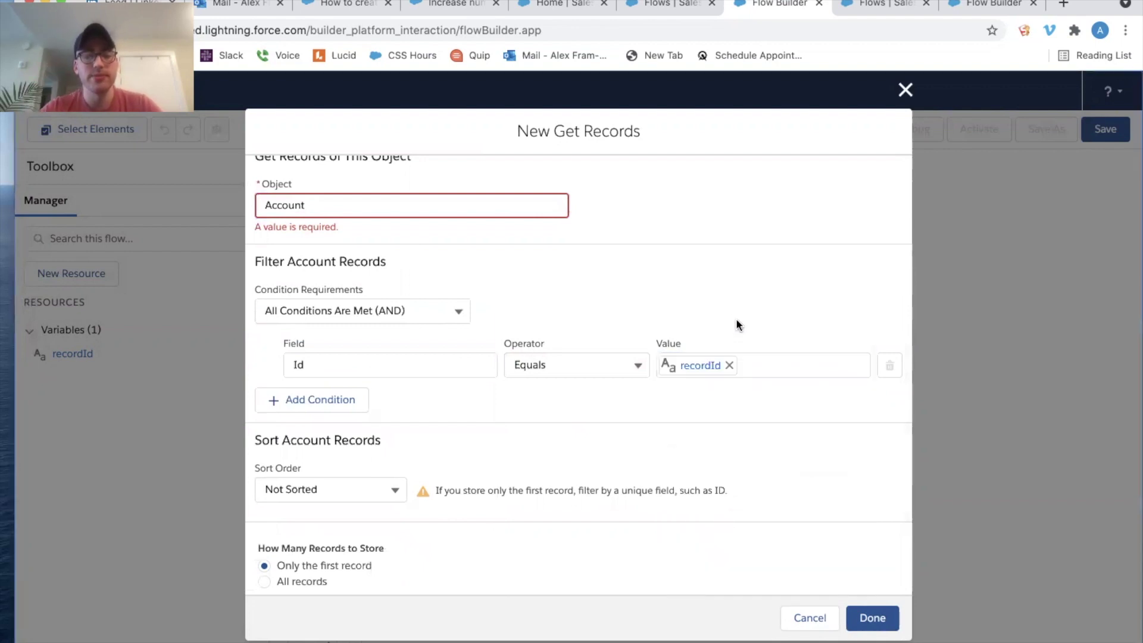
Keep storing only the first record with all fields stored automatically, and finish the Get Records element
scroll(737, 324, "down", 2)
left_click_drag(375, 490, 289, 491)
left_click_drag(363, 490, 312, 490)
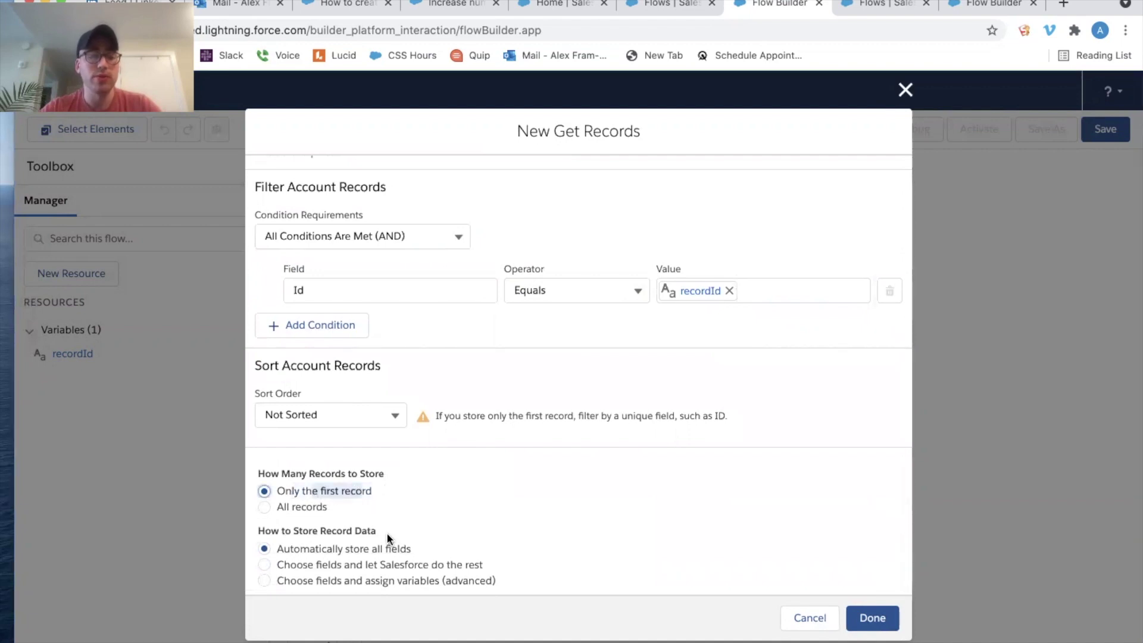
left_click(872, 617)
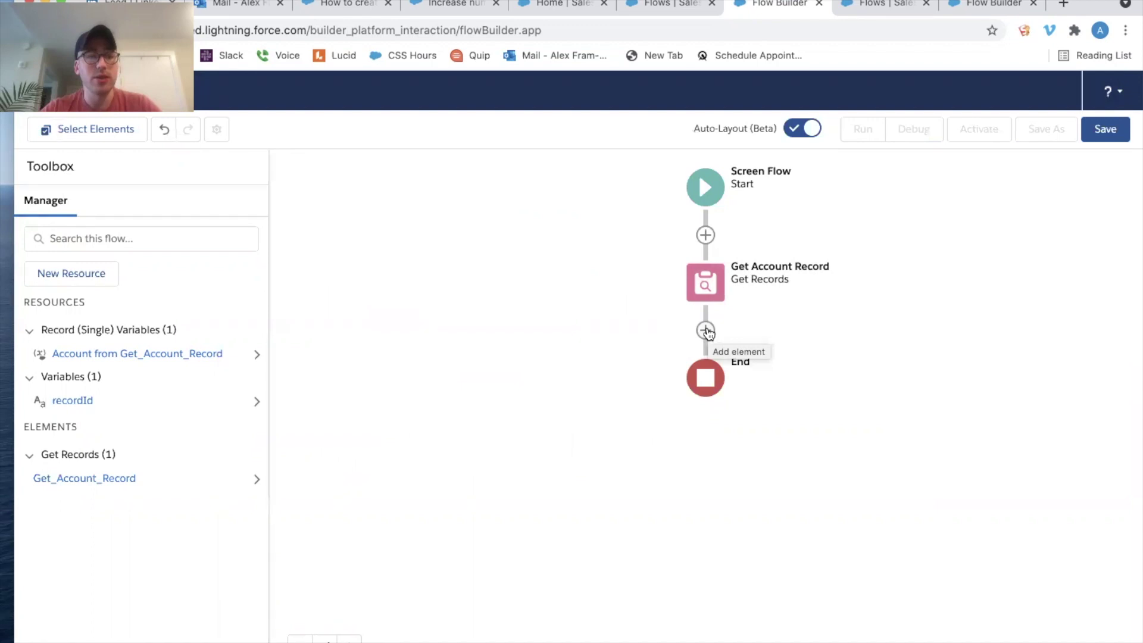
Add a Screen element after the Get Account Record element and label it "Account Screen"
left_click(706, 331)
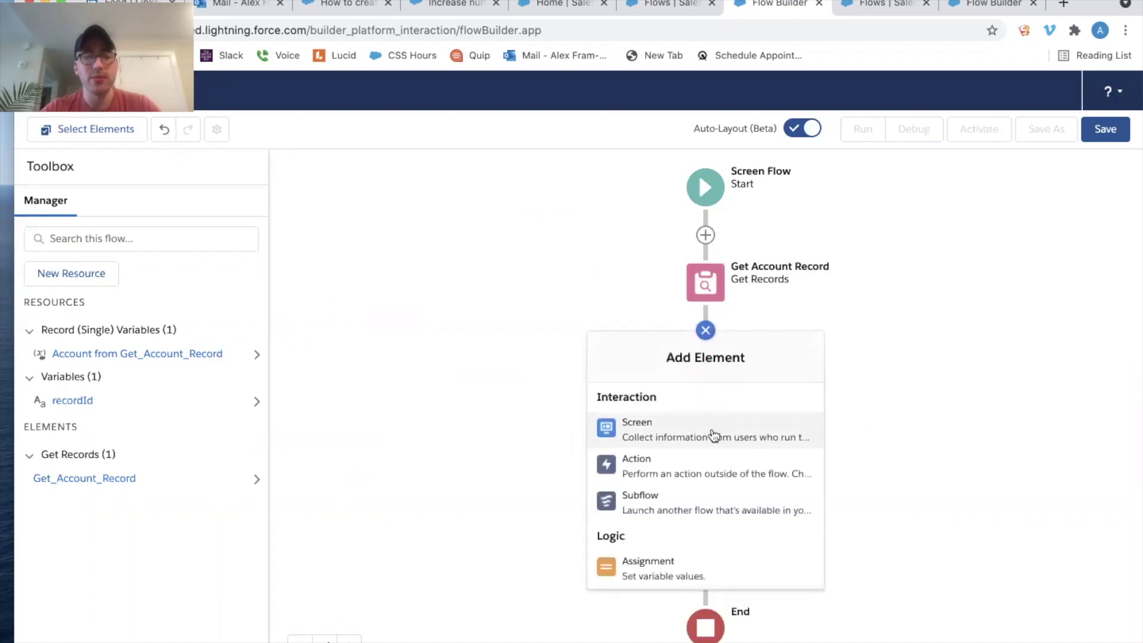
left_click(685, 433)
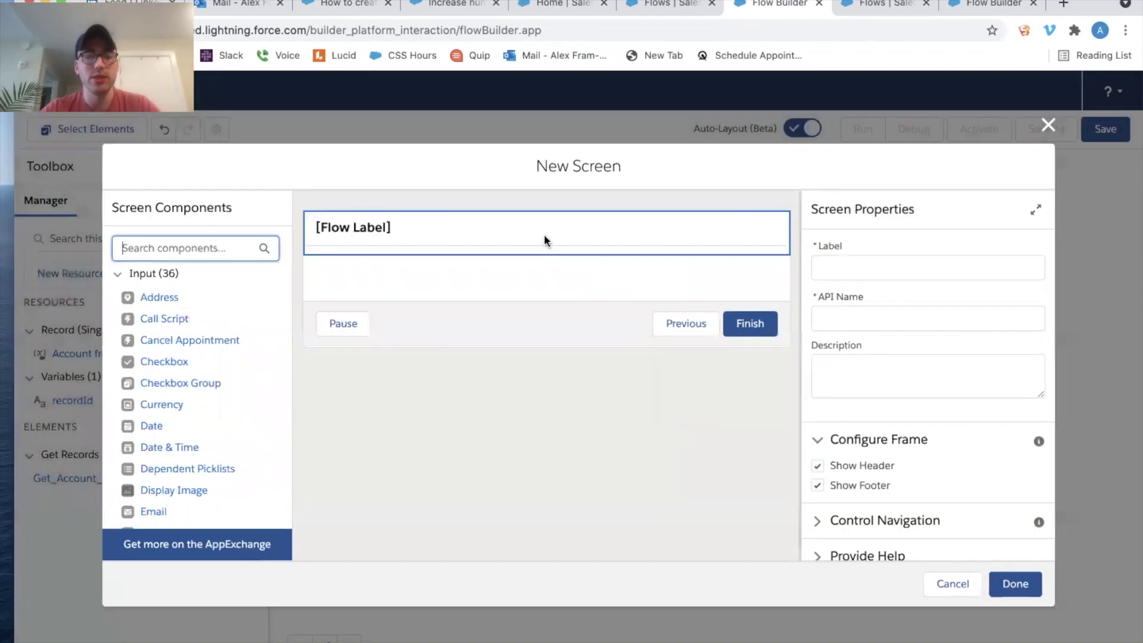
left_click(560, 226)
left_click(863, 262)
type("Acc")
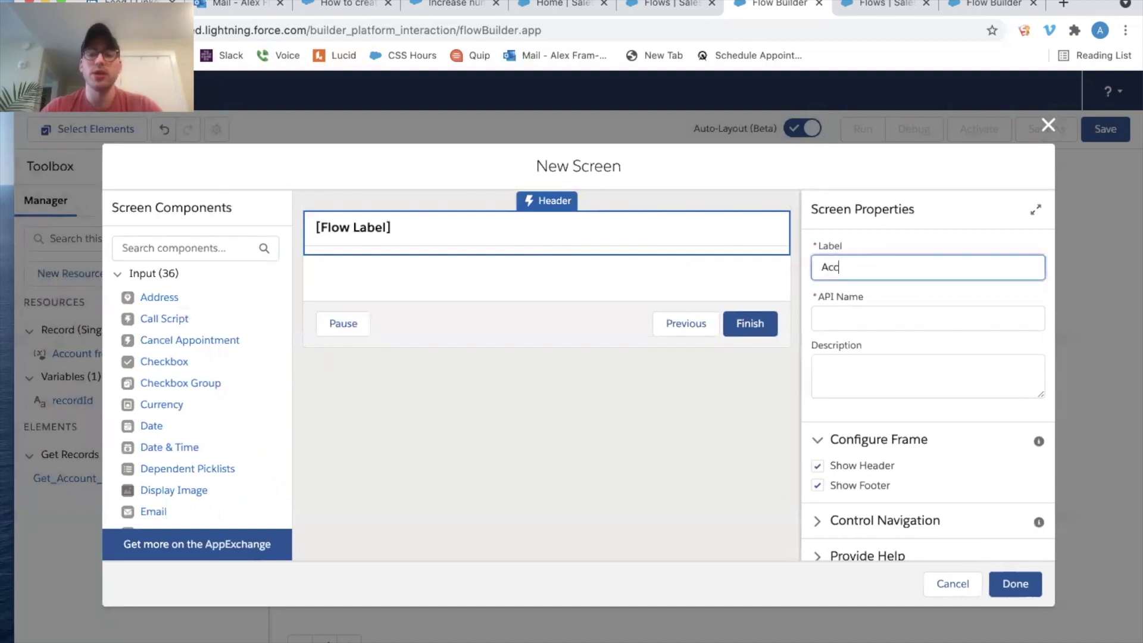
type("ount Screen")
left_click(456, 313)
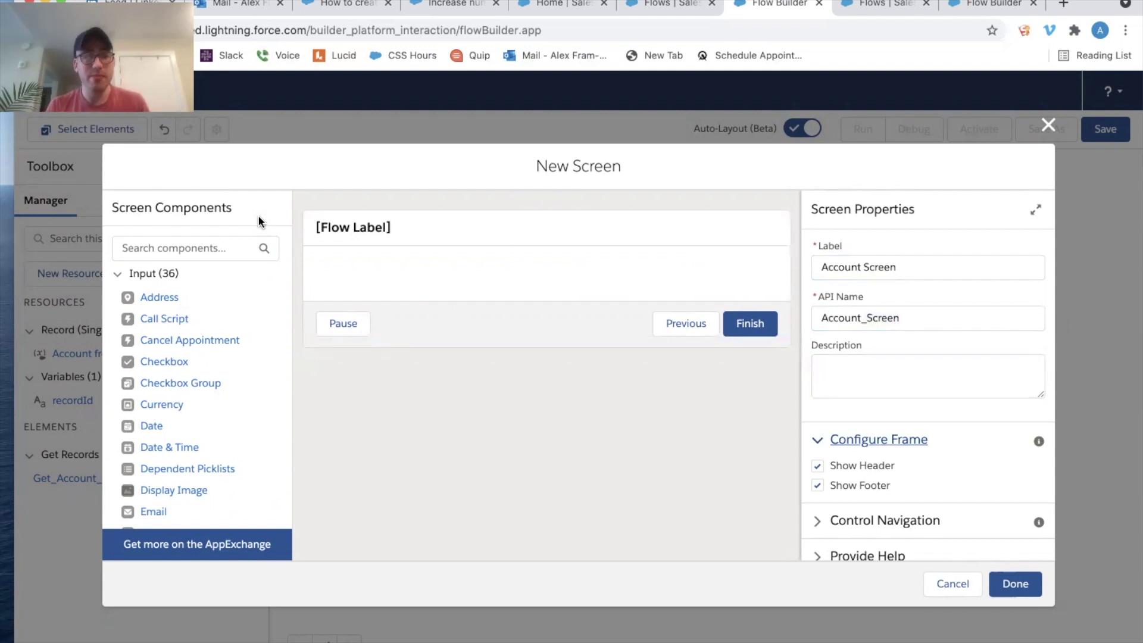
Add a Section component to the screen and divide it into three columns of 4 of 12 width each
scroll(197, 321, "down", 15)
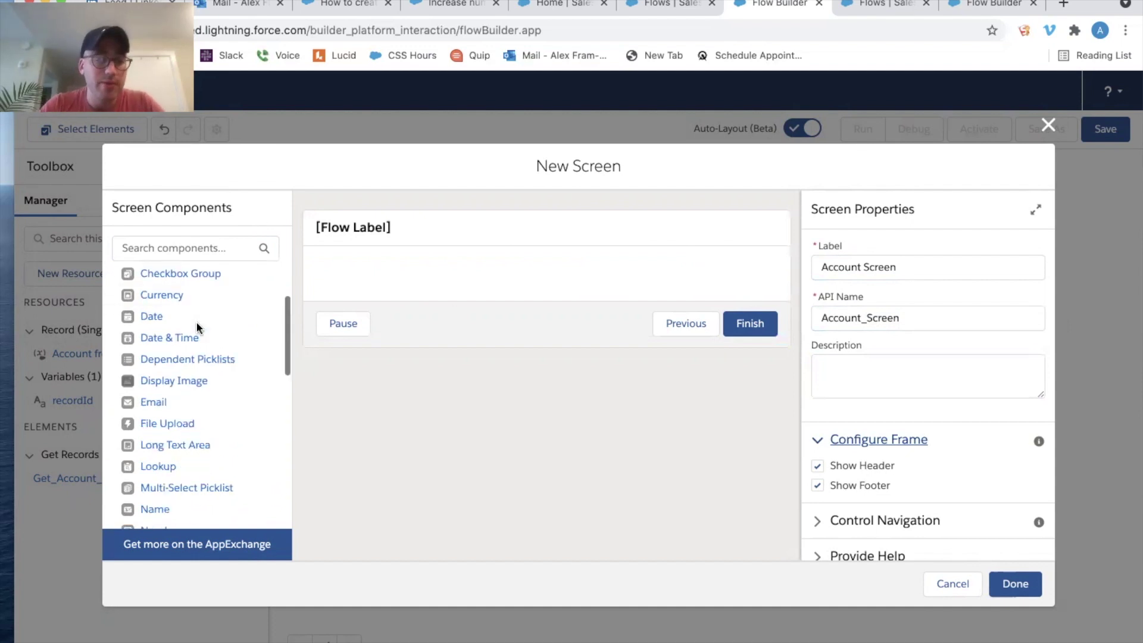
left_click_drag(172, 497, 404, 278)
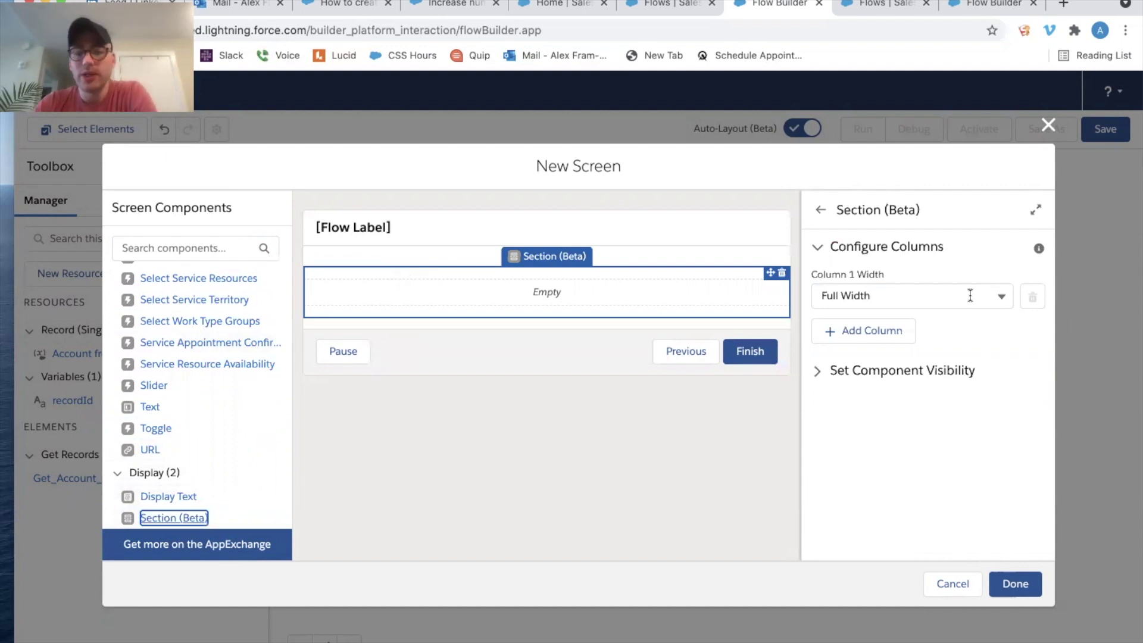
left_click(887, 330)
left_click(880, 373)
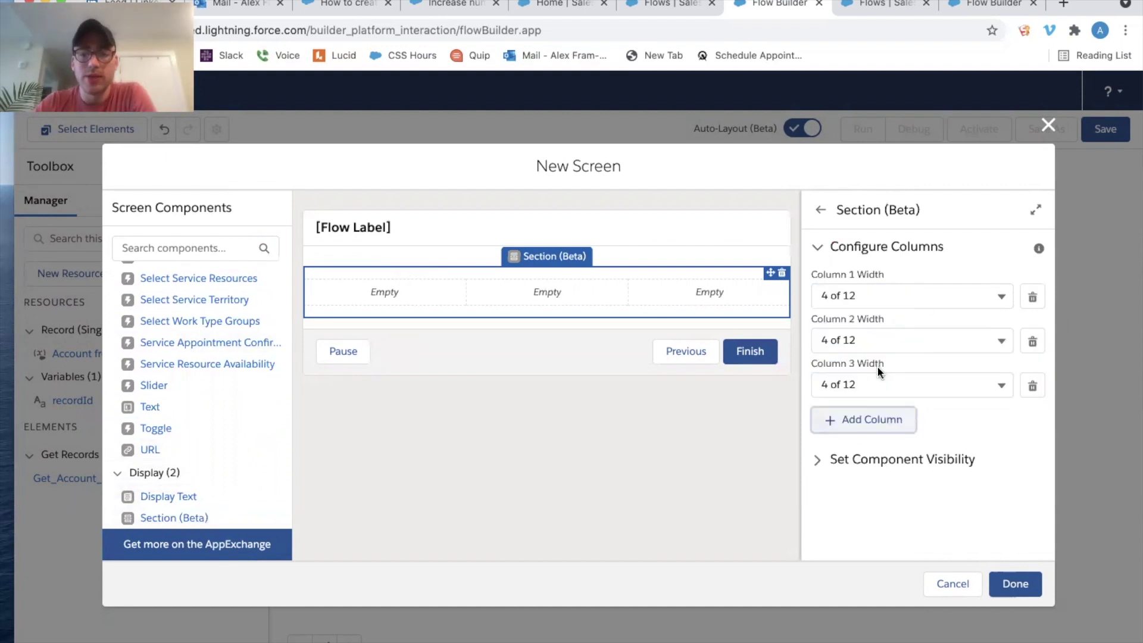
left_click(867, 419)
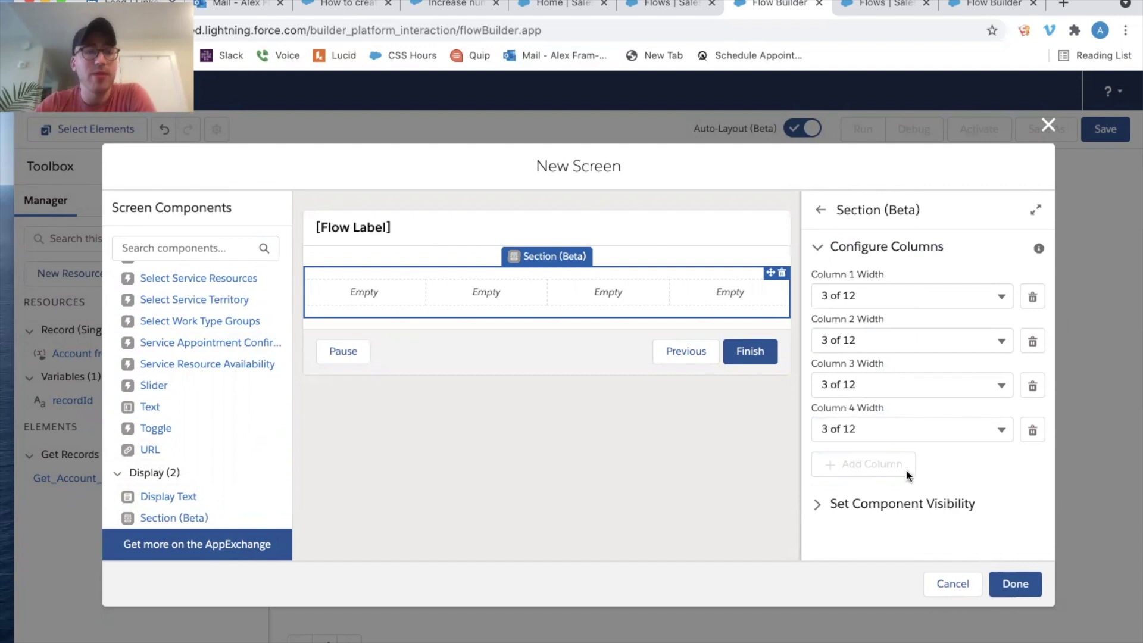
left_click(1033, 430)
left_click(703, 417)
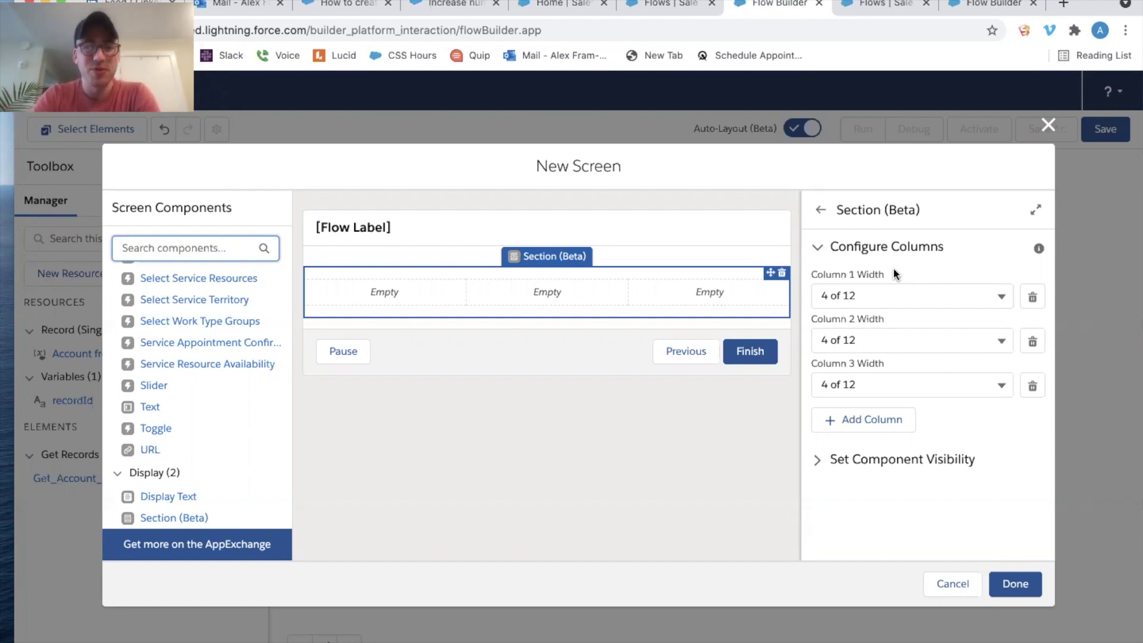
Find the Text input component and place one in the section's first column
scroll(214, 399, "up", 15)
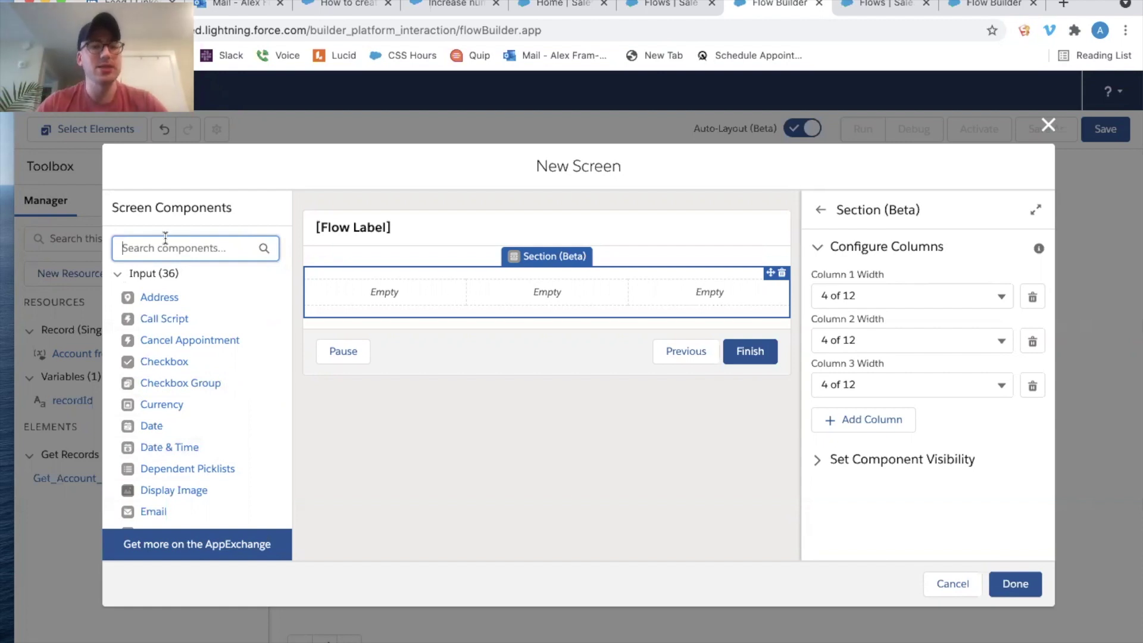
type("textr")
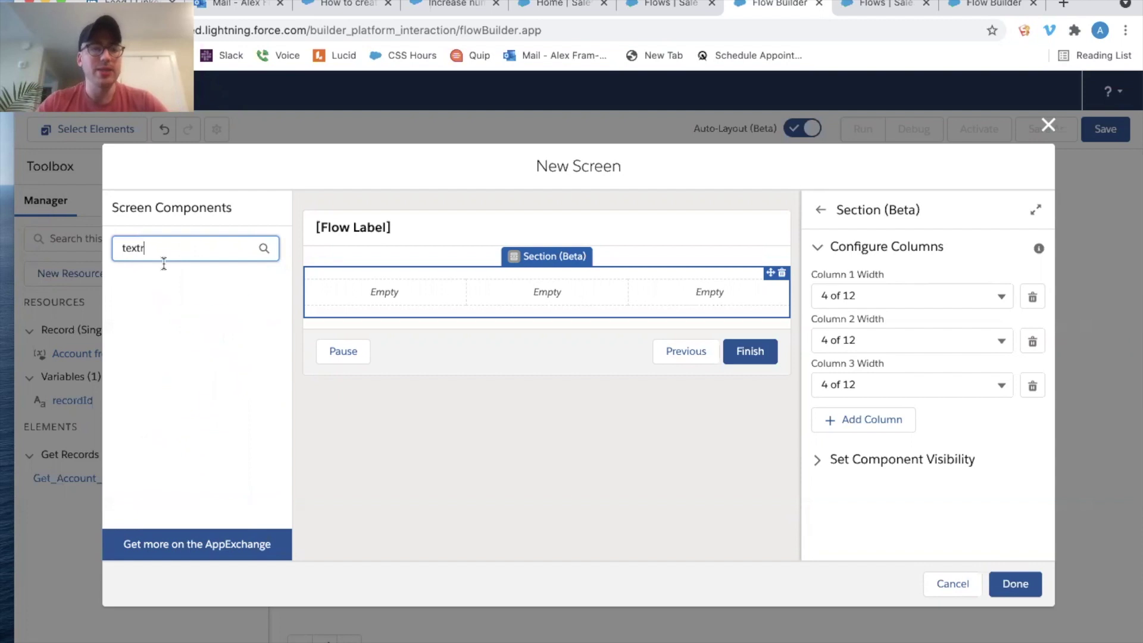
key("BackSpace")
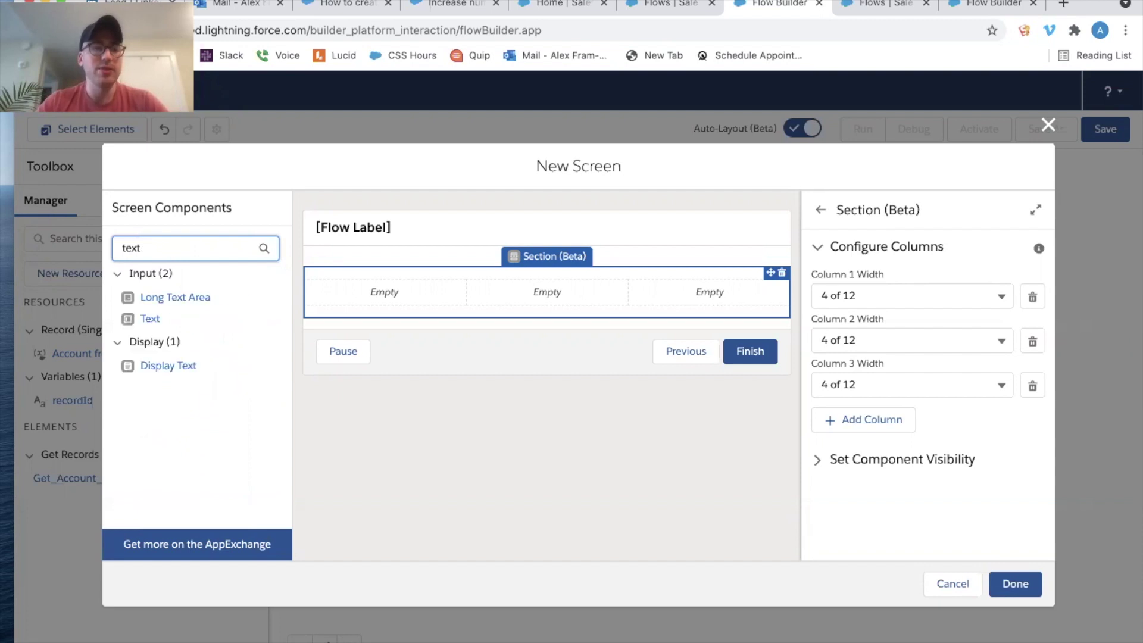
left_click_drag(148, 318, 354, 291)
Place a second Text input in the section's third column and label it "SIC Code"
left_click_drag(171, 247, 63, 244)
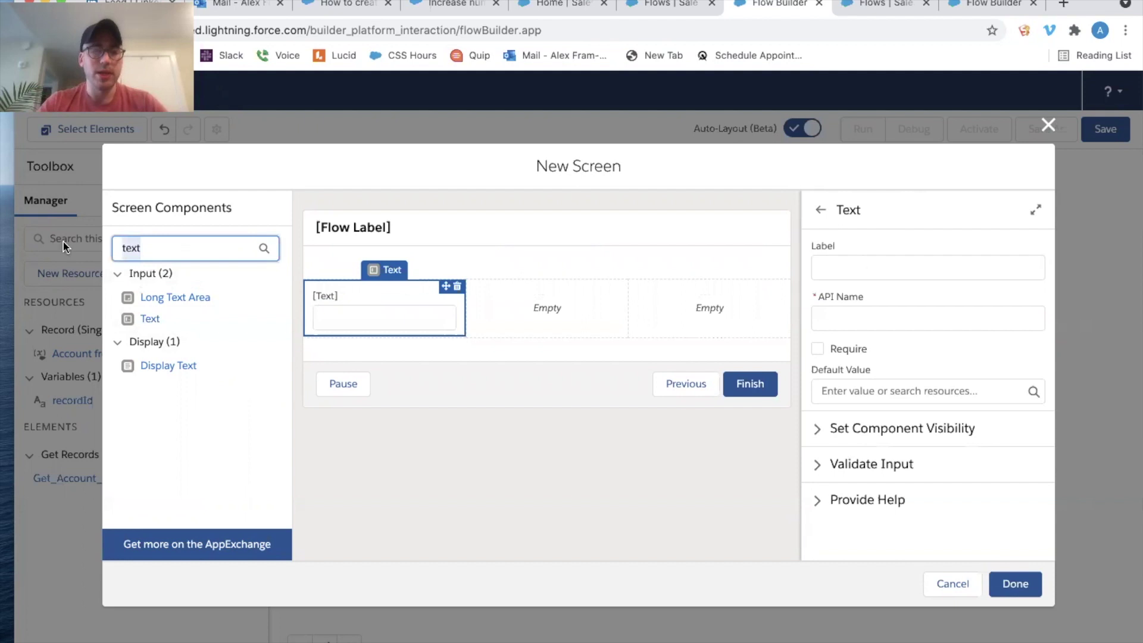
key("BackSpace")
type("text")
left_click_drag(149, 319, 702, 322)
left_click(857, 269)
type("SIC Code")
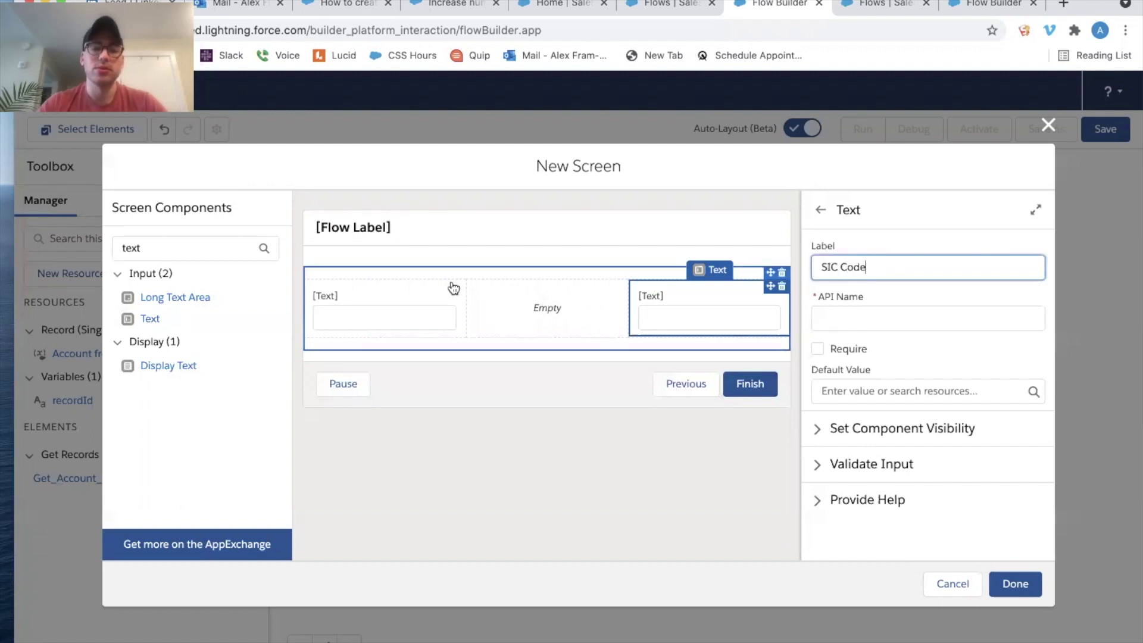
key("Tab")
Label the Text input in the first column "Account Name"
left_click(359, 313)
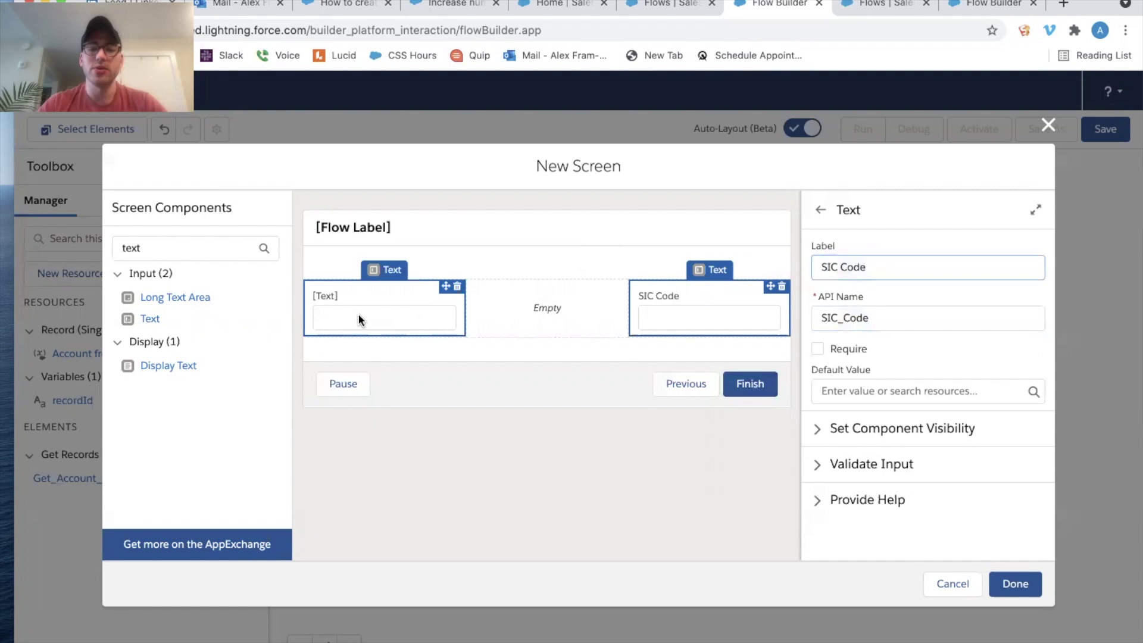
left_click(881, 267)
type("Account Name")
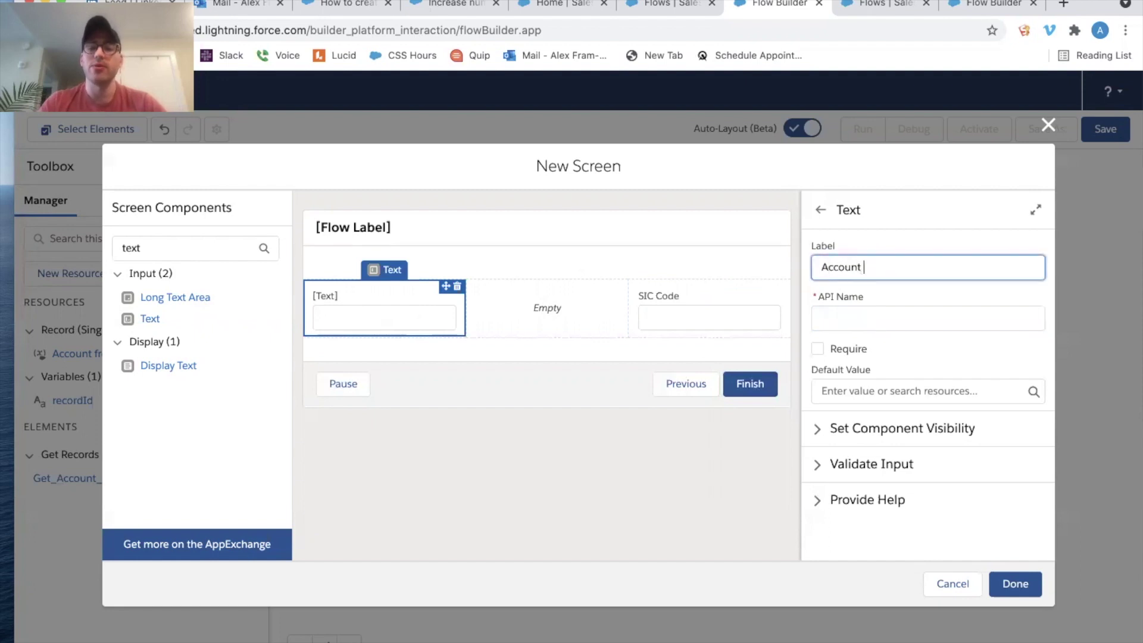
key("Tab")
key("Tab")
key("Tab")
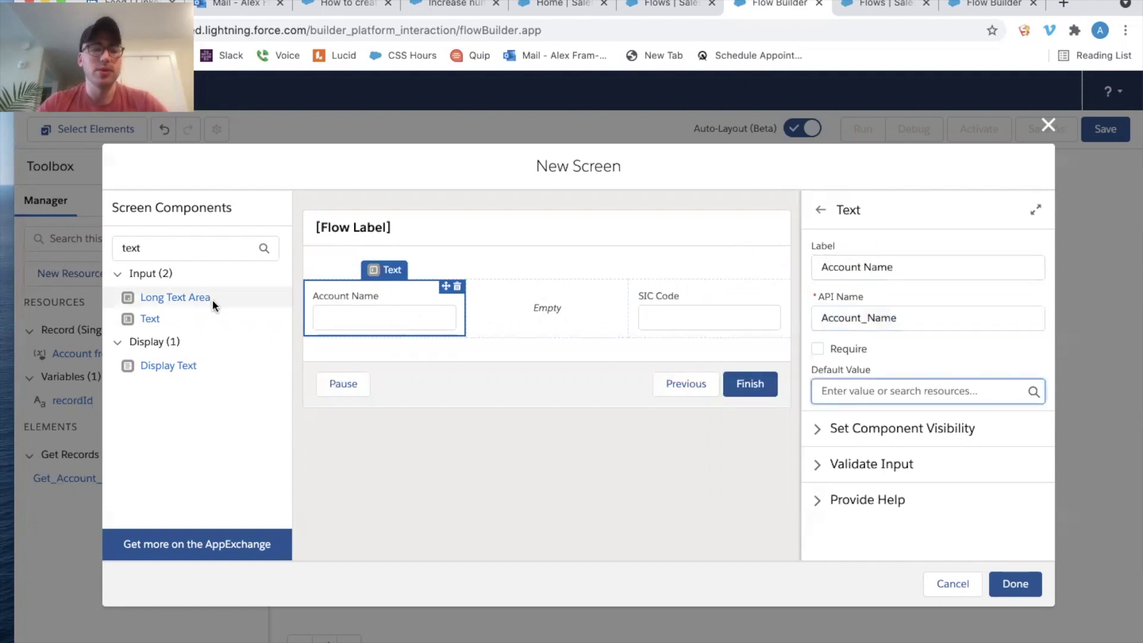
Place a Currency input in the section's middle column and label it "Annual Revenue"
double_click(191, 247)
type("curren")
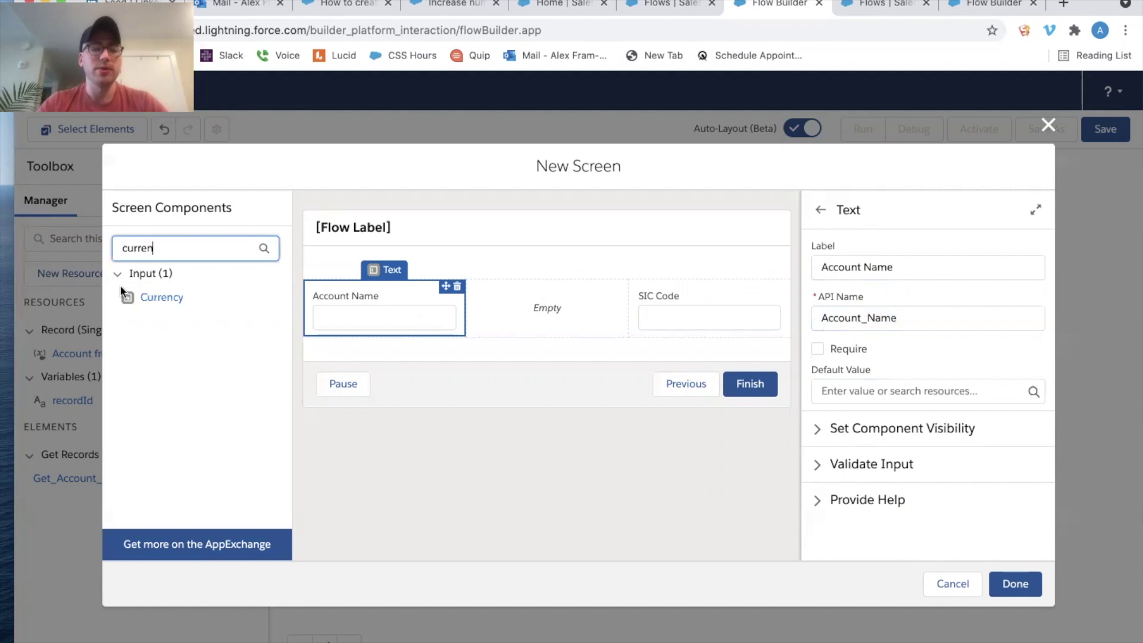
left_click_drag(172, 297, 541, 311)
left_click(849, 266)
type("Annual Revene")
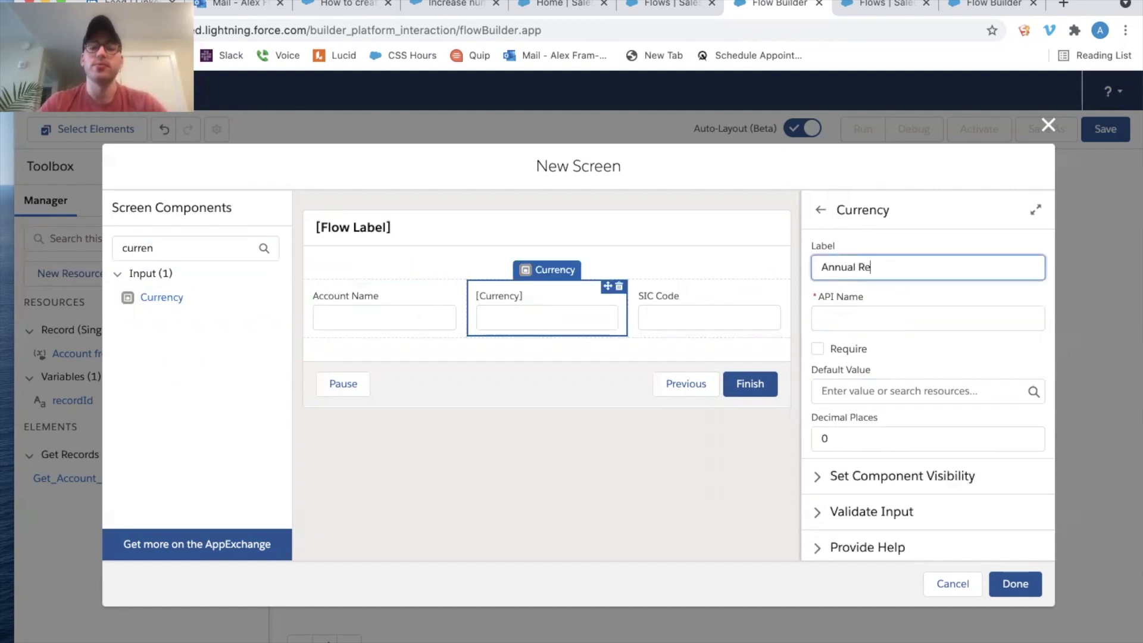
key("Tab")
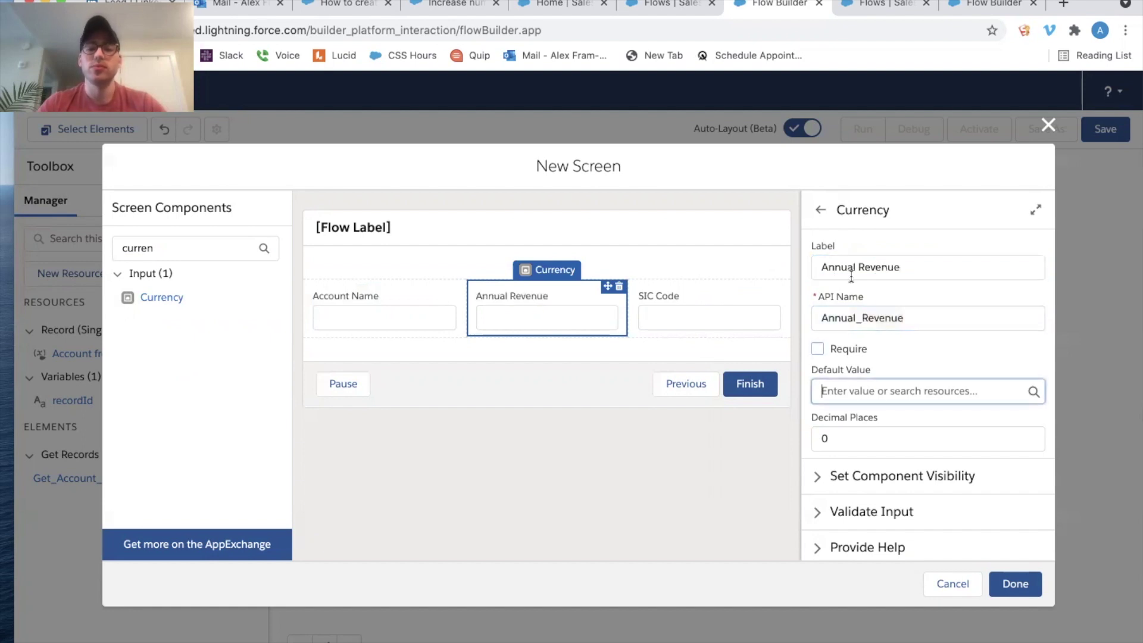
left_click(605, 384)
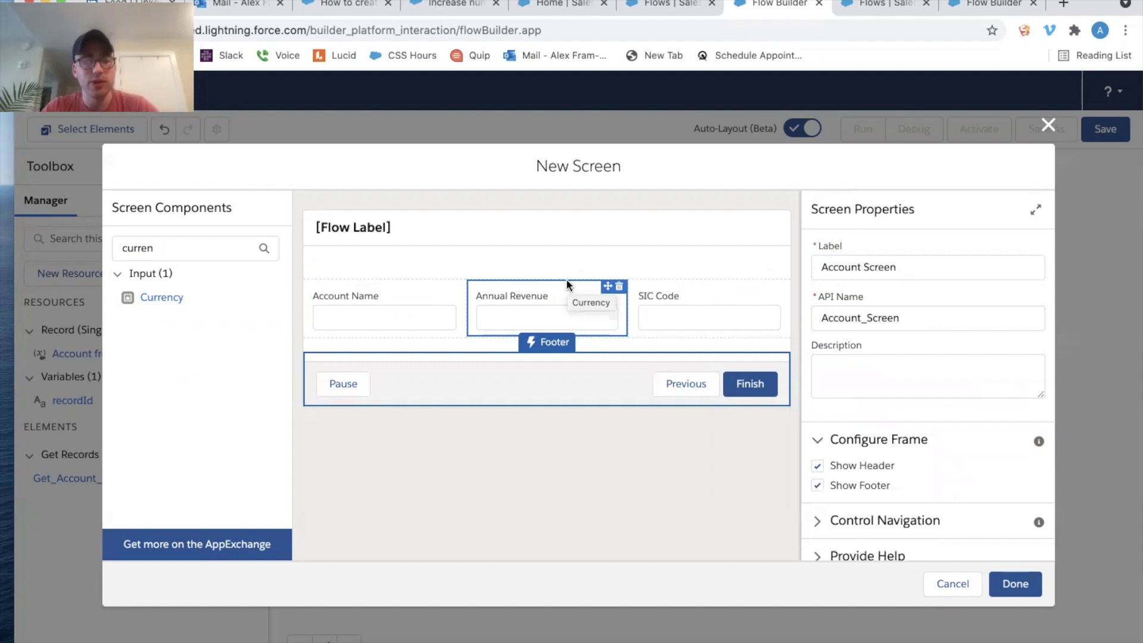
left_click(444, 304)
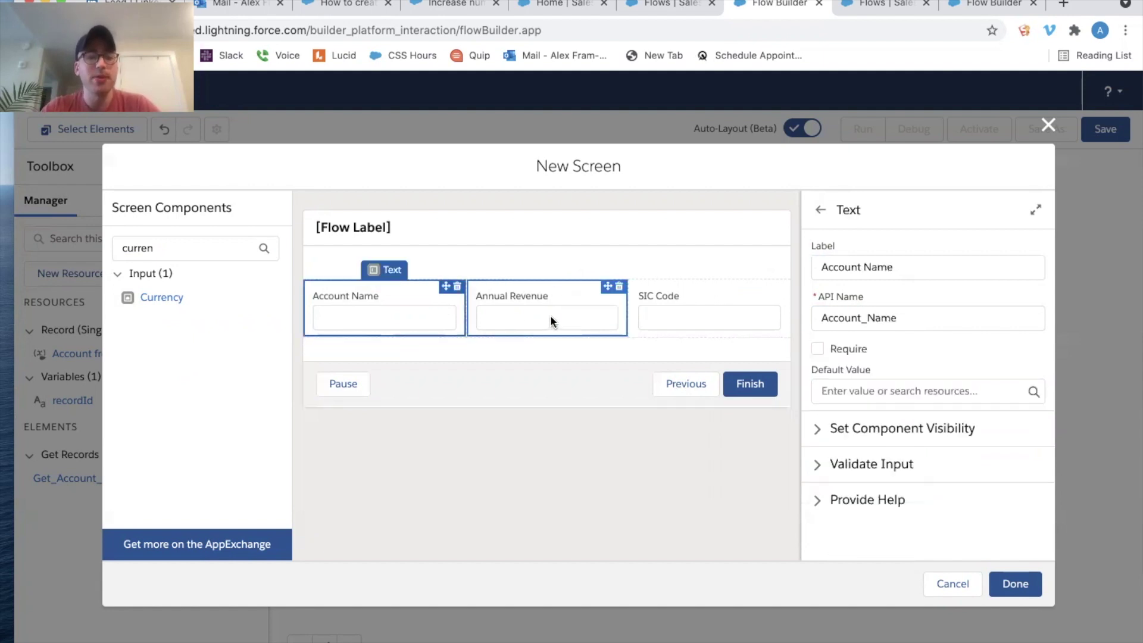
left_click(535, 309)
left_click(700, 304)
left_click(571, 307)
Choose the Account from Get_Account_Record as the source of the Account Name field's default value
left_click(409, 310)
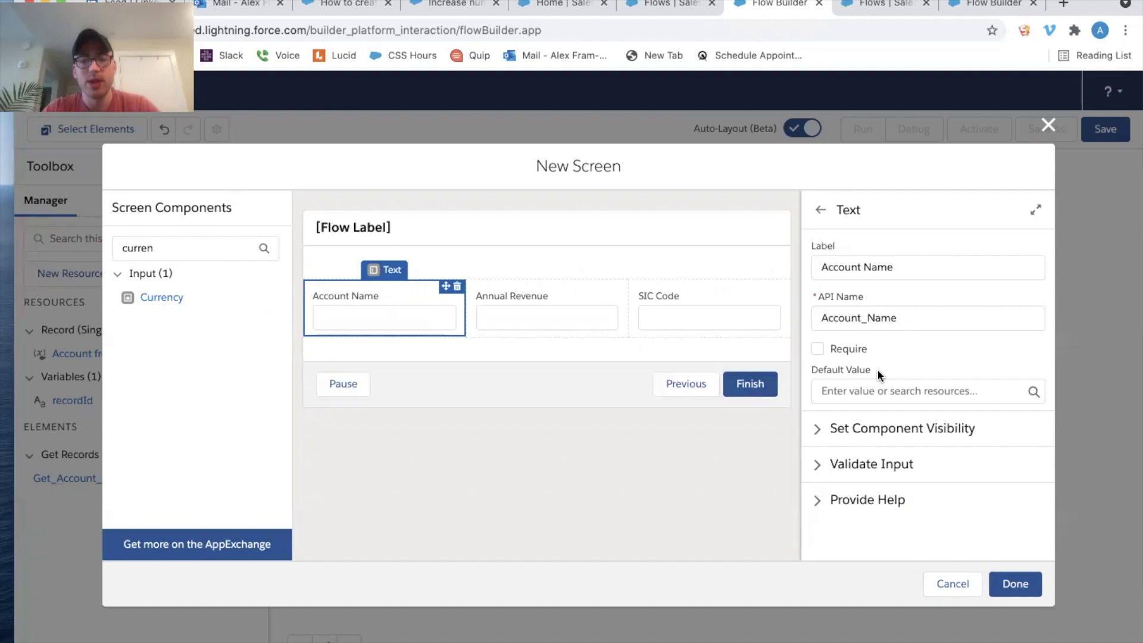
left_click_drag(878, 375, 827, 372)
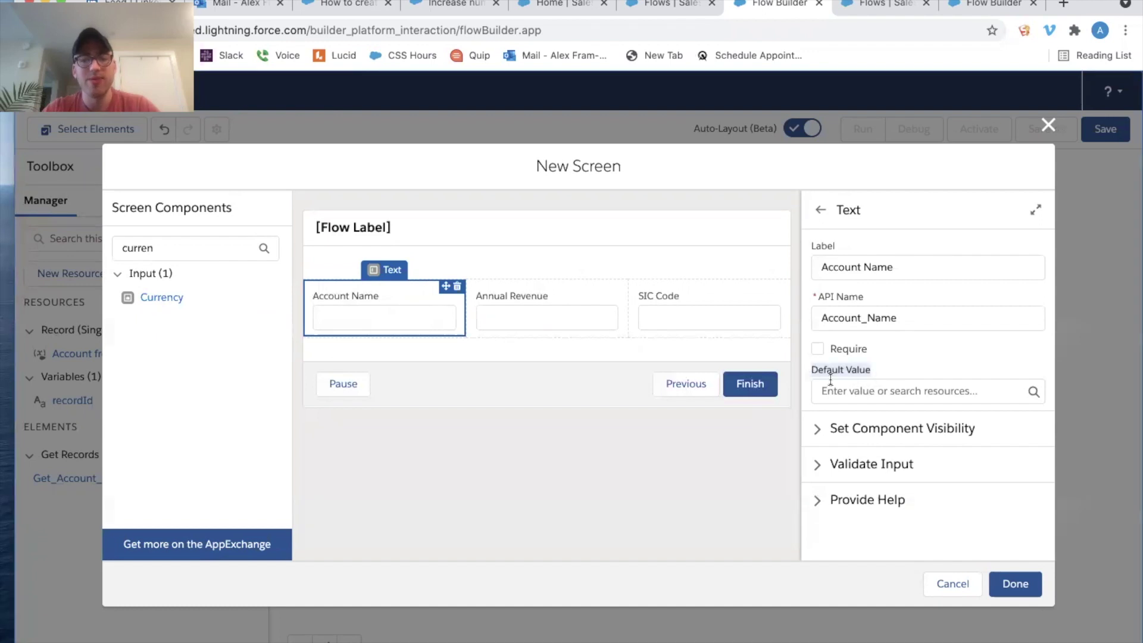
left_click(875, 394)
scroll(903, 472, "down", 3)
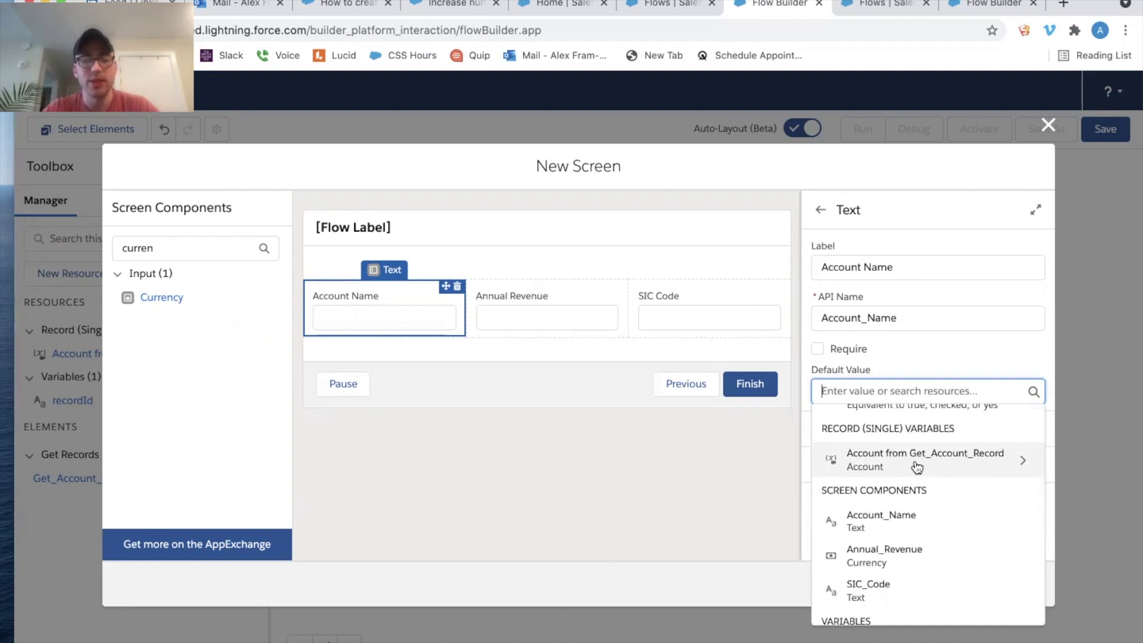
left_click(917, 468)
type("account")
scroll(891, 514, "down", 1)
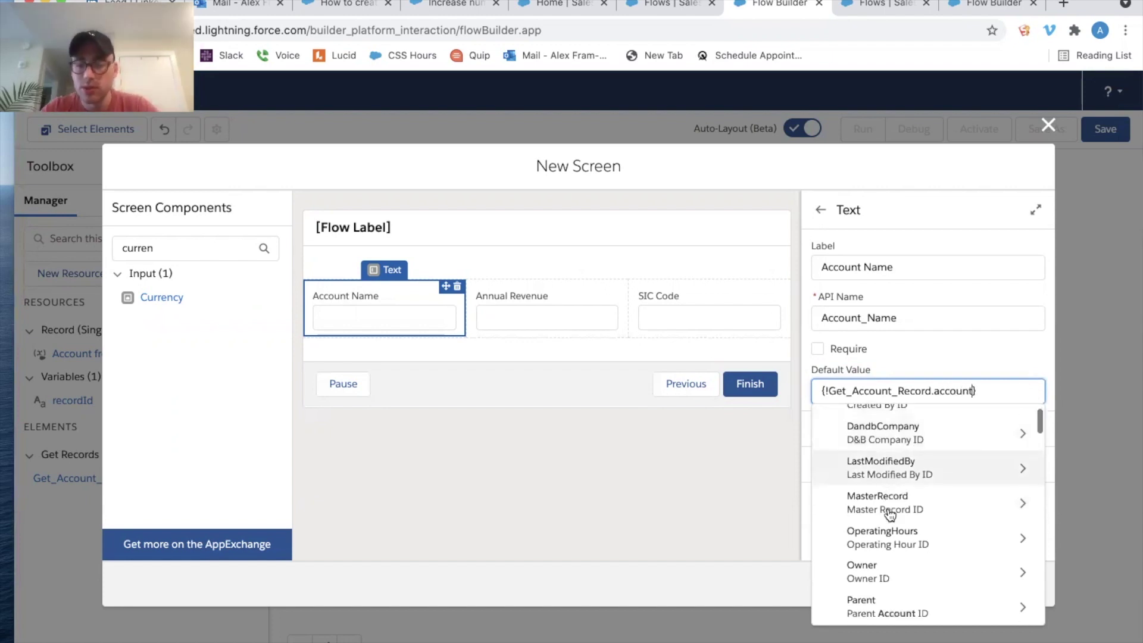
scroll(890, 513, "down", 2)
scroll(890, 513, "down", 2)
scroll(890, 513, "down", 3)
scroll(890, 513, "down", 3)
scroll(890, 514, "up", 3)
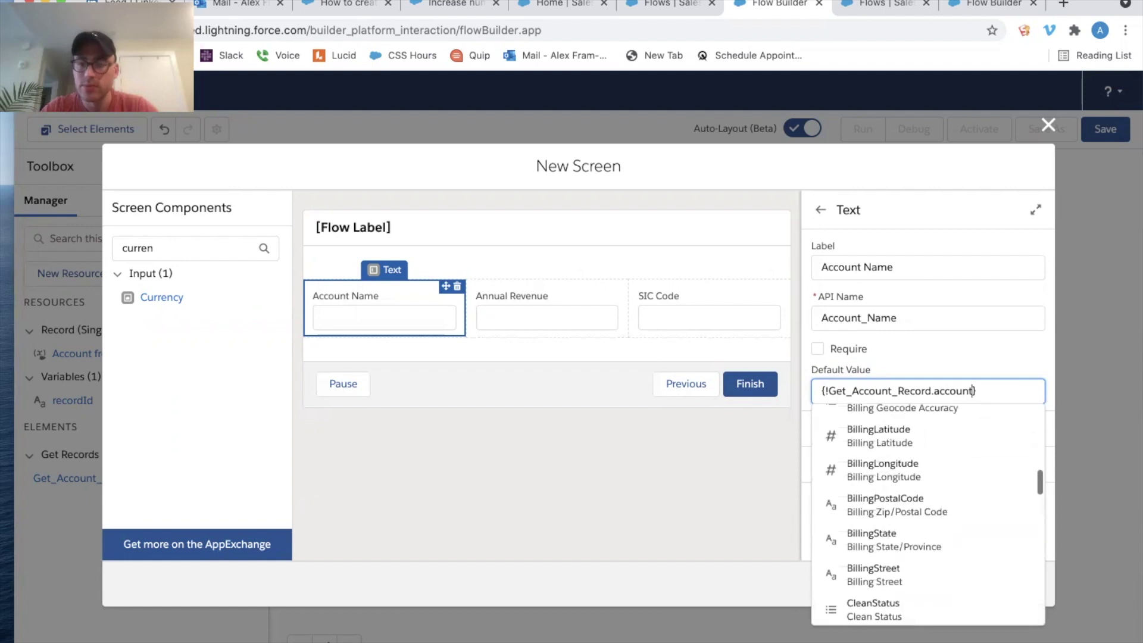
key("BackSpace")
key("BackSpace")
key("BackSpace")
key("BackSpace")
key("BackSpace")
key("BackSpace")
key("BackSpace")
Complete the Account Name default value with the Name field, giving {!Get_Account_Record.Name}
type("name")
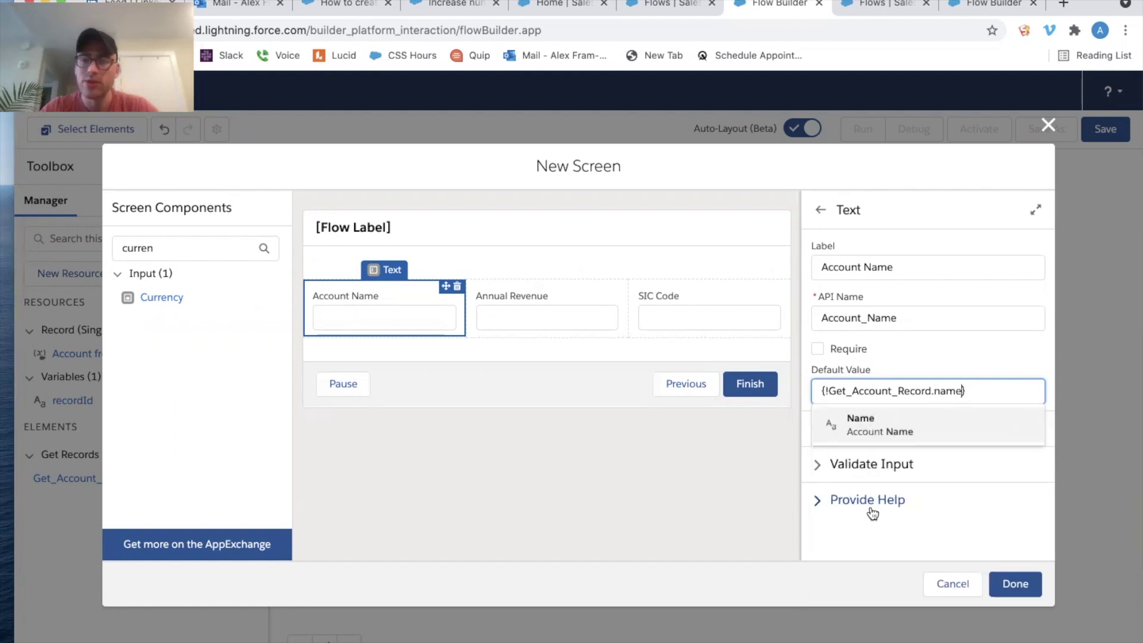
left_click(905, 433)
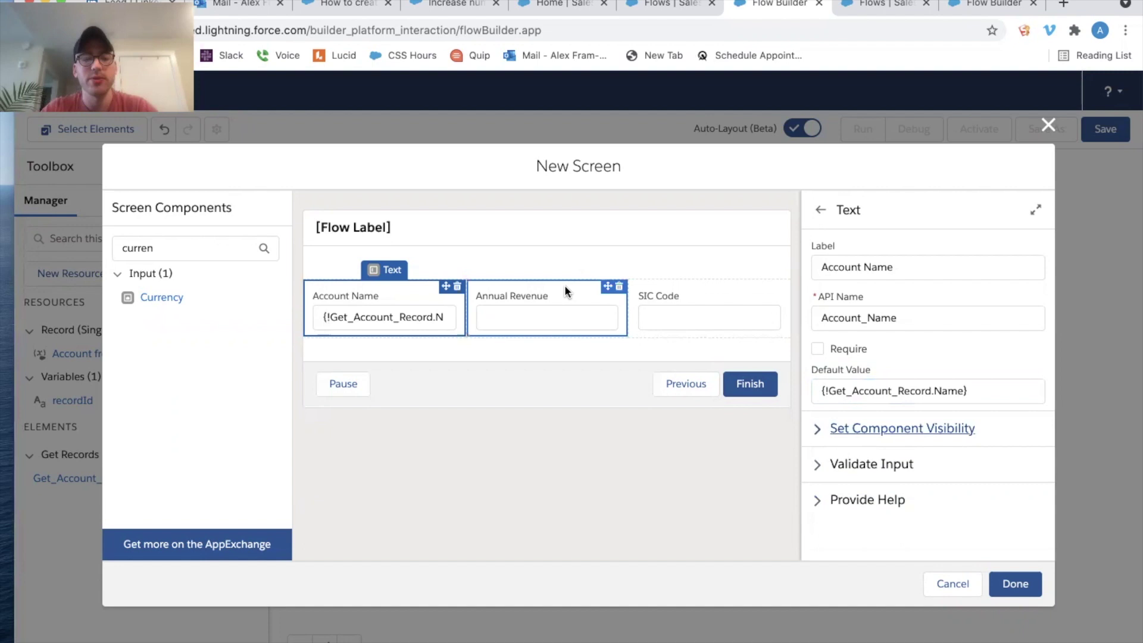
Set the Annual Revenue field's default value to the AnnualRevenue field of the Account from Get_Account_Record
left_click(554, 315)
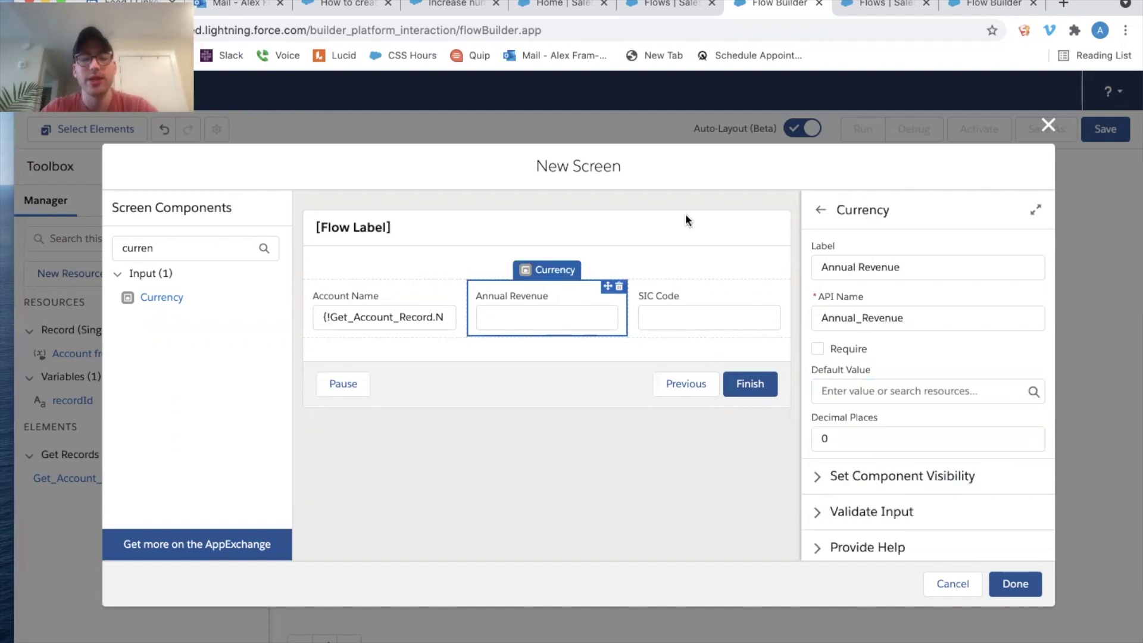
left_click(886, 393)
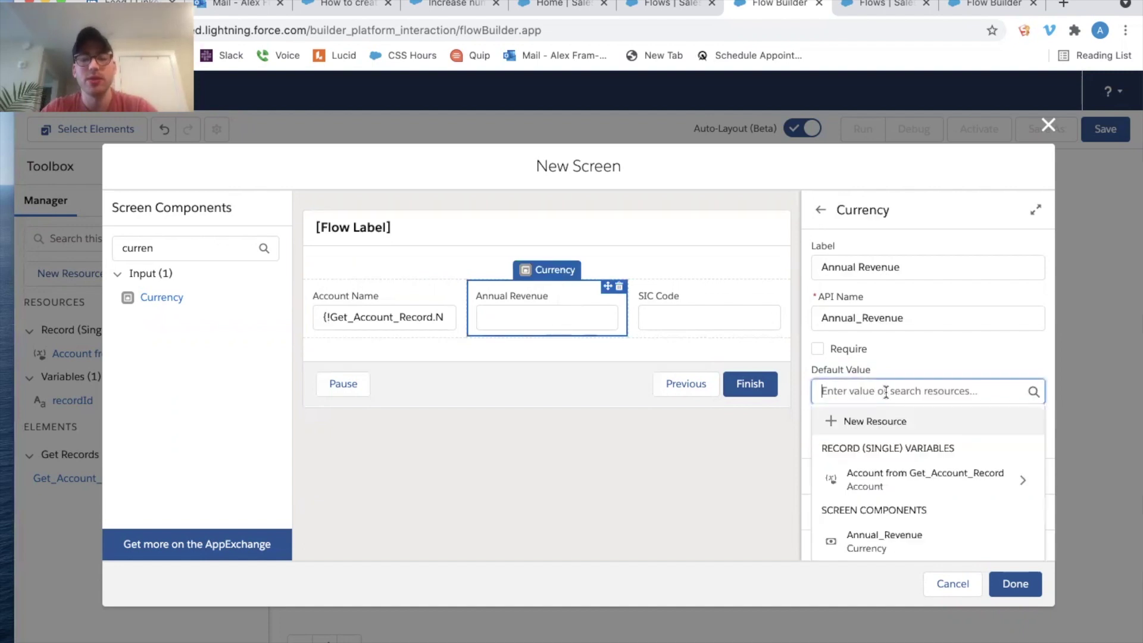
left_click(914, 480)
type("annu")
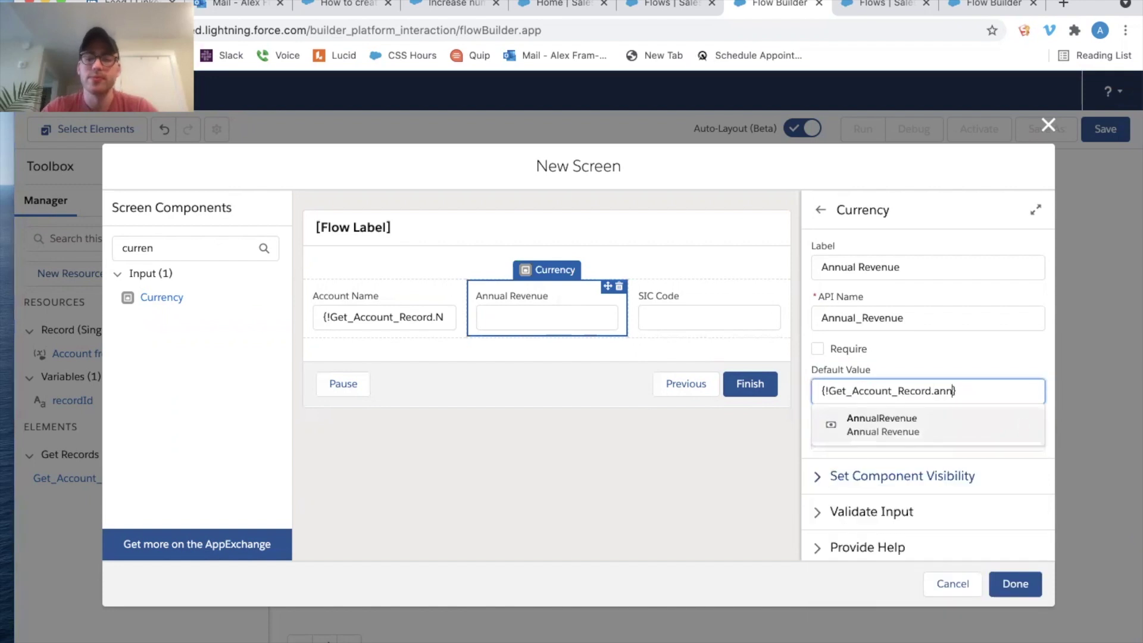
left_click(882, 421)
Set the SIC Code field's default value to the Sic field of the Account from Get_Account_Record and finish the screen element
left_click(717, 297)
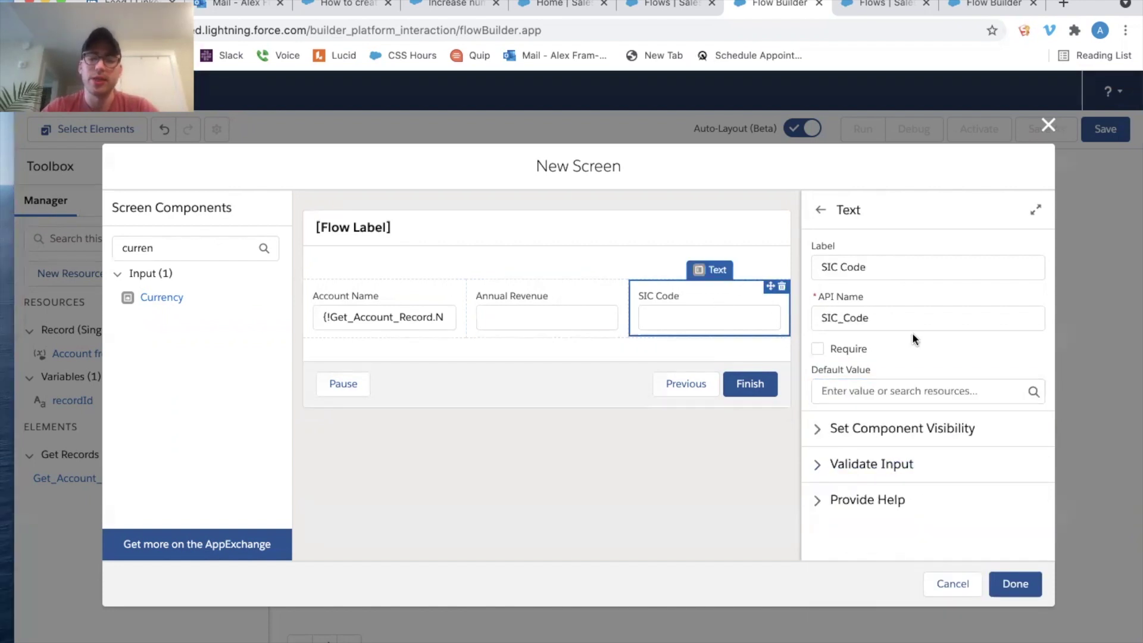
left_click(886, 393)
scroll(890, 448, "down", 3)
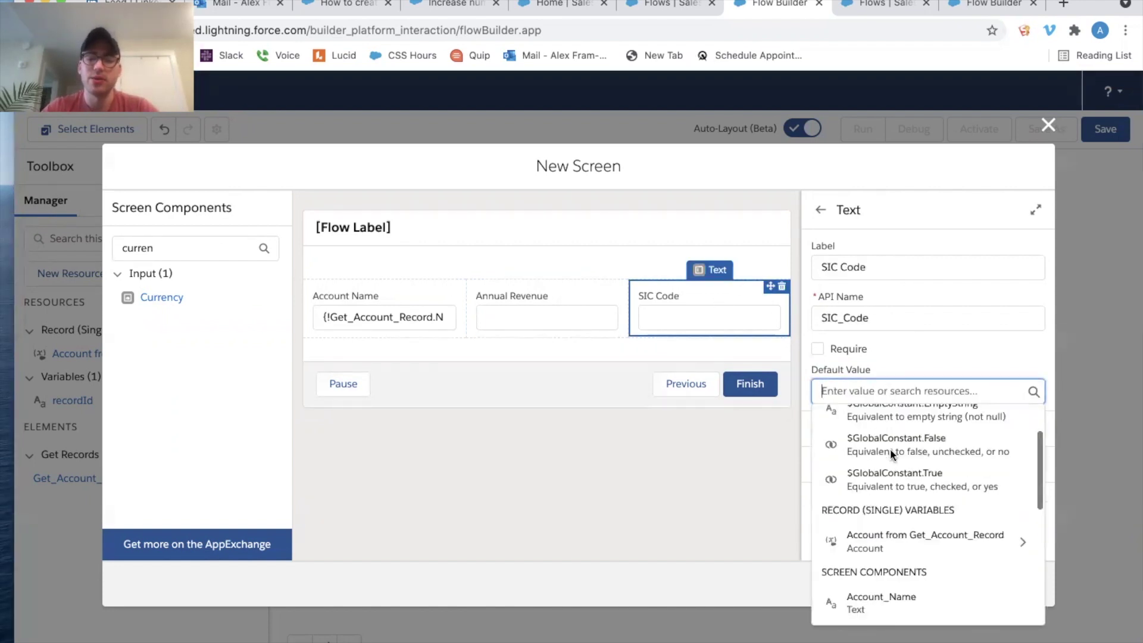
left_click(898, 505)
type("sic")
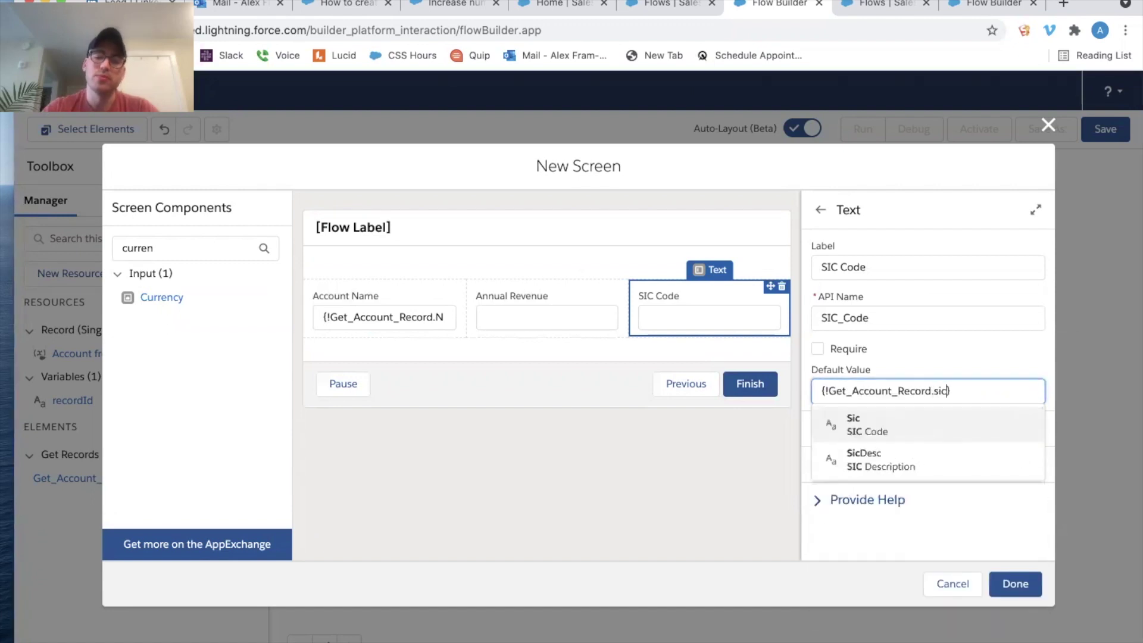
left_click(880, 422)
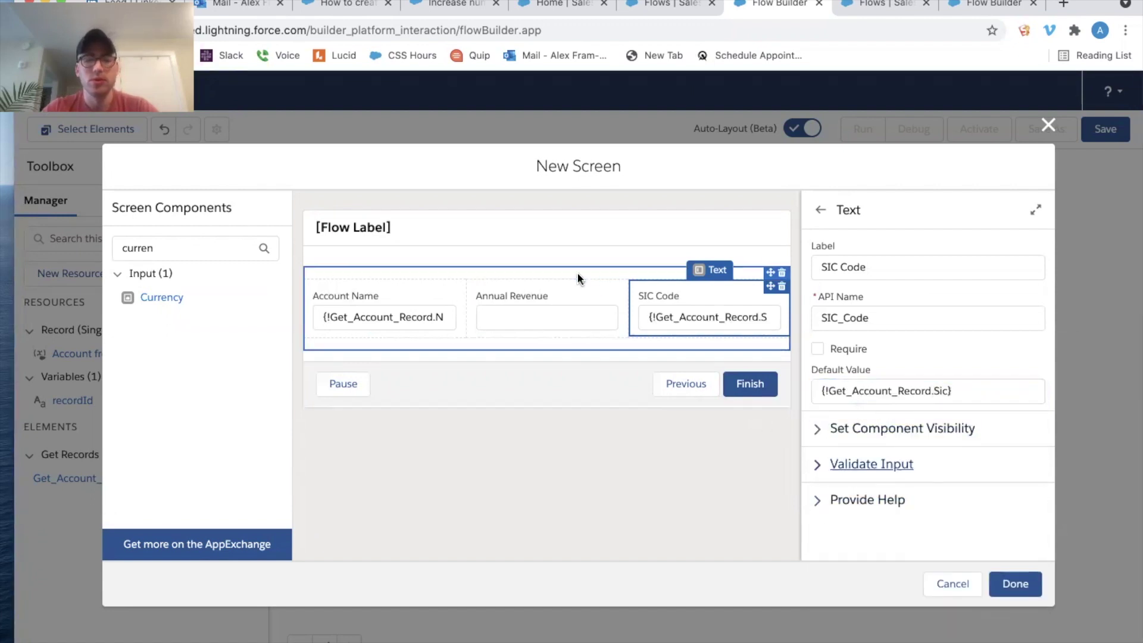
left_click(1014, 585)
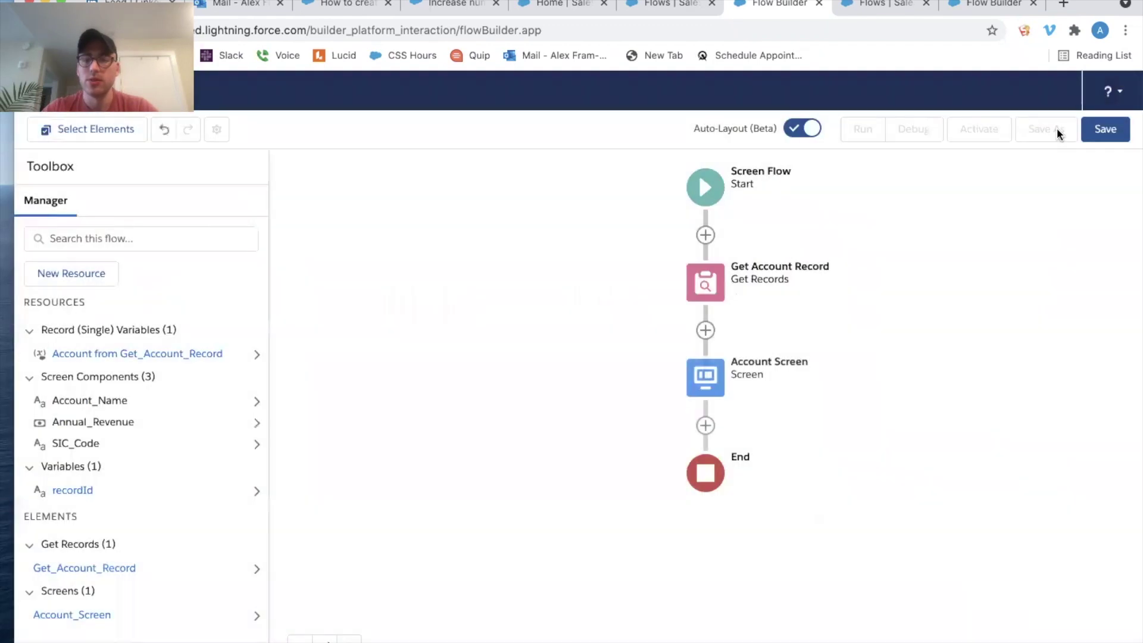
Save the flow with the label "Account Screen Flow" and API name Account_Screen_Flow, and activate it
left_click(1094, 138)
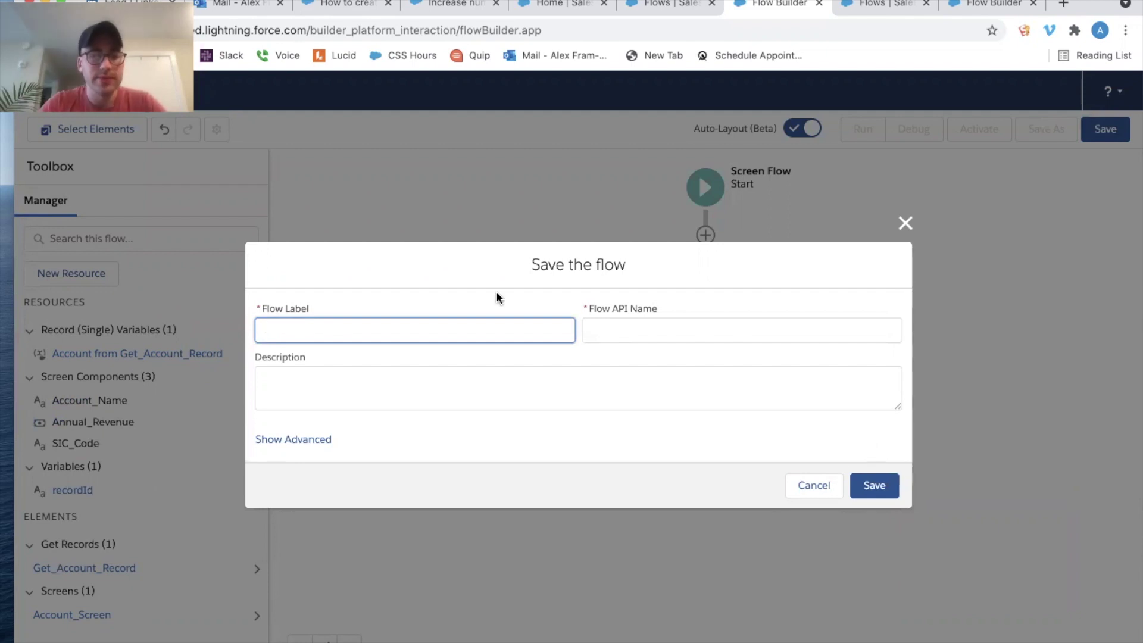
type("Account Scree")
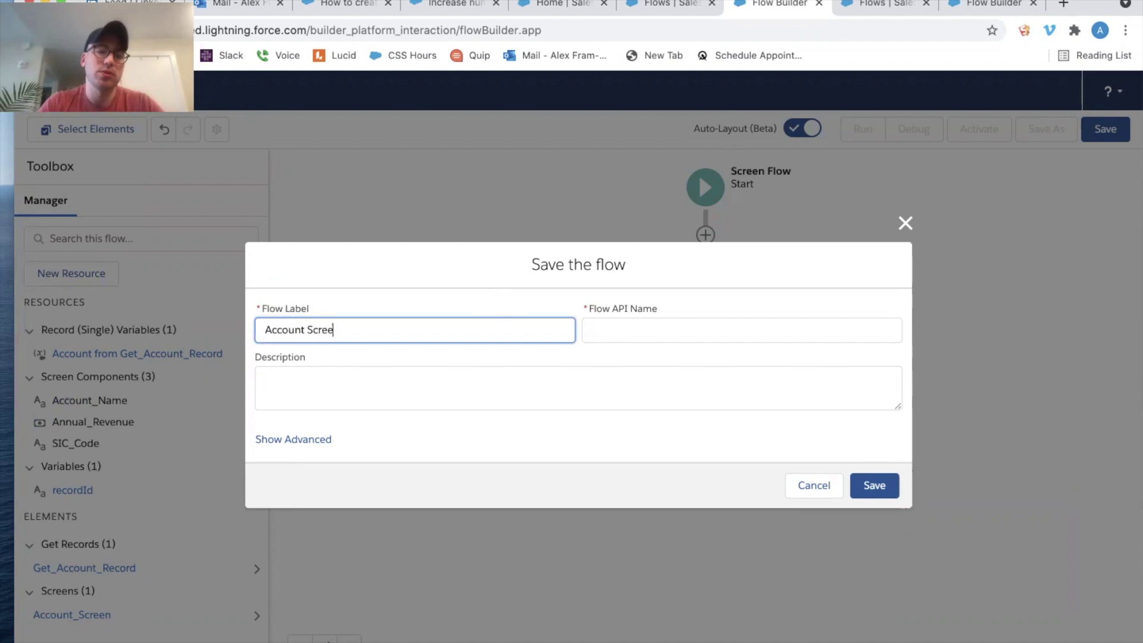
type("nFlow")
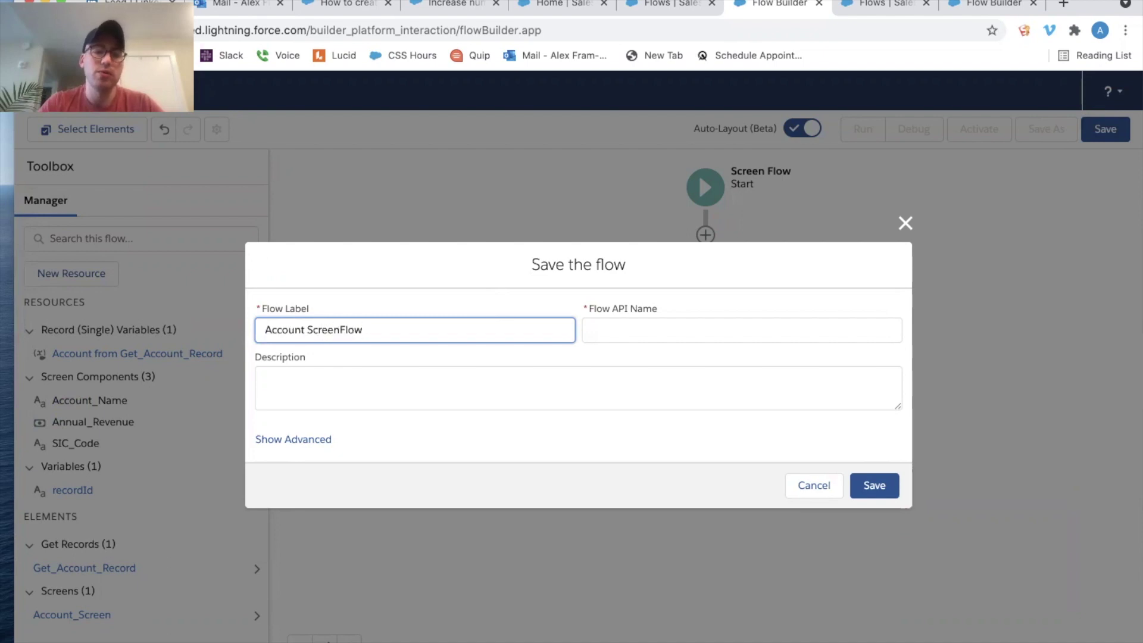
left_click(341, 329)
left_click(511, 400)
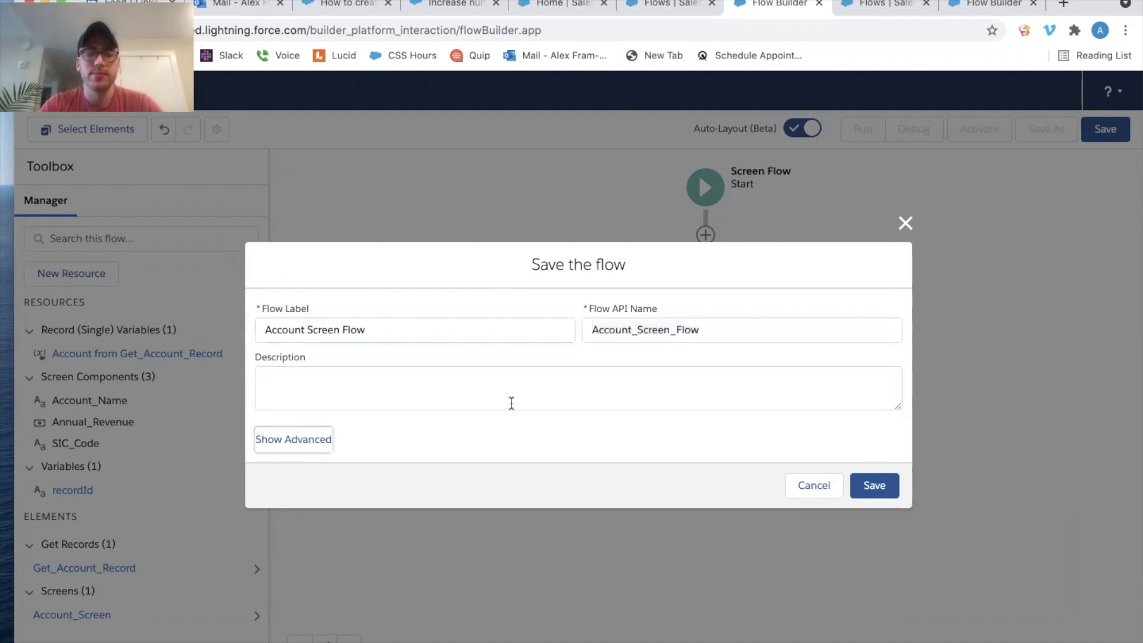
left_click(875, 485)
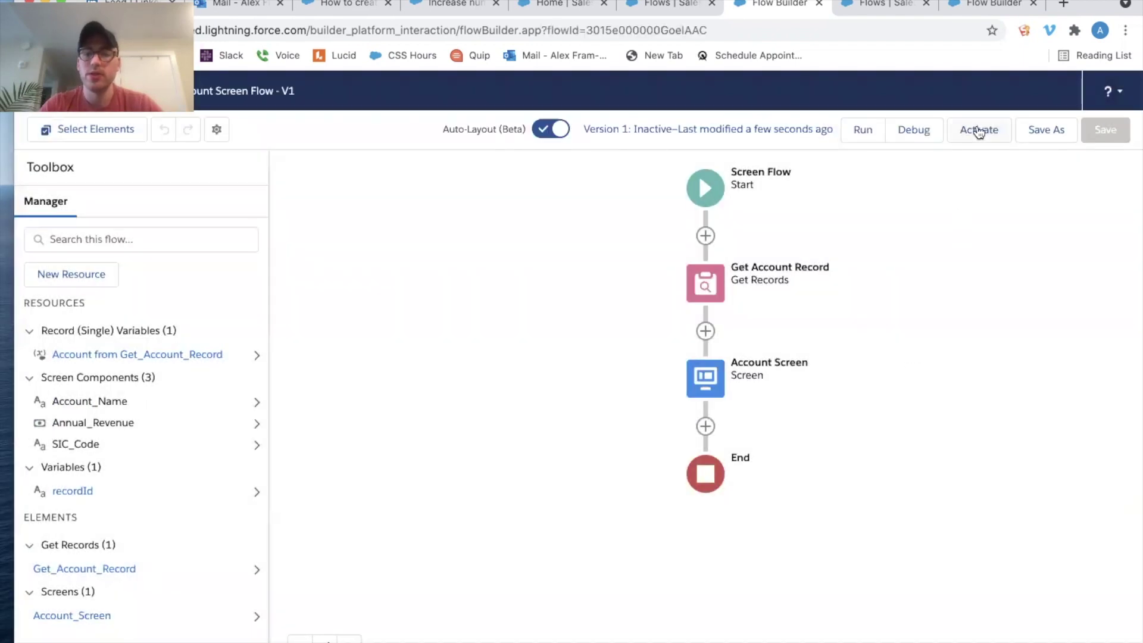
left_click(978, 131)
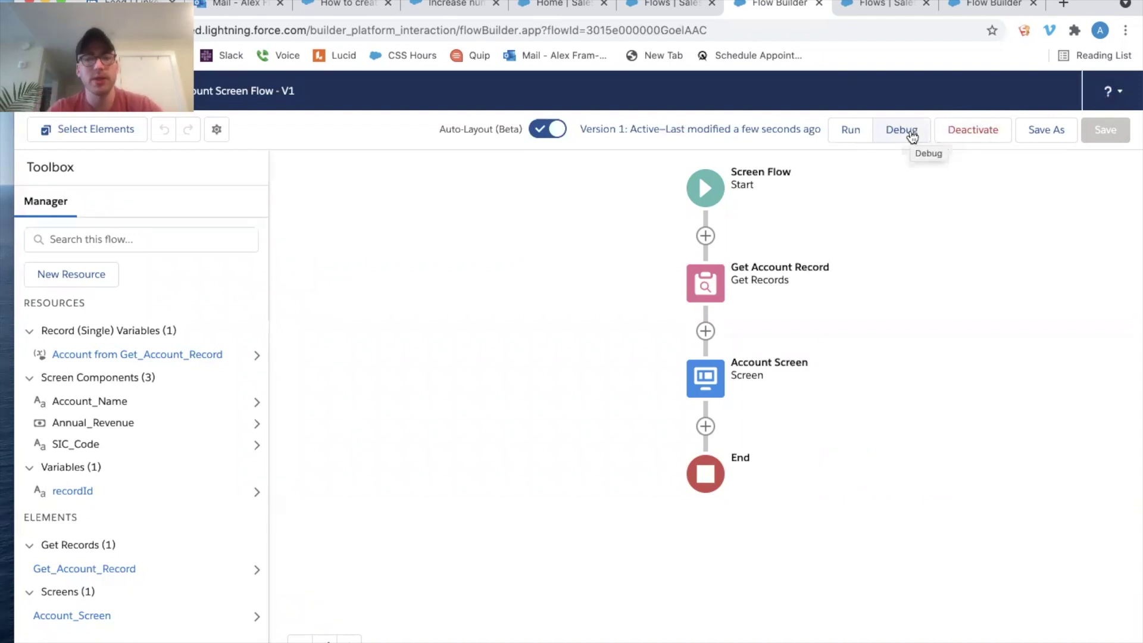
Start debugging the flow and copy the record ID of the Dickenson plc account from its record page address
left_click(912, 137)
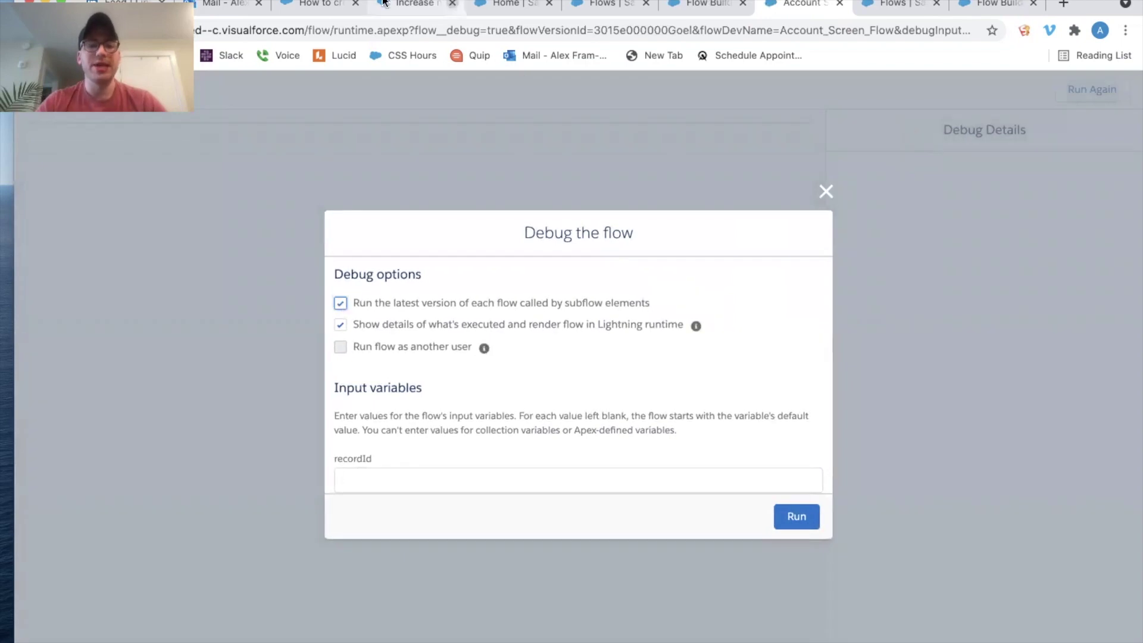
left_click(520, 3)
left_click(50, 125)
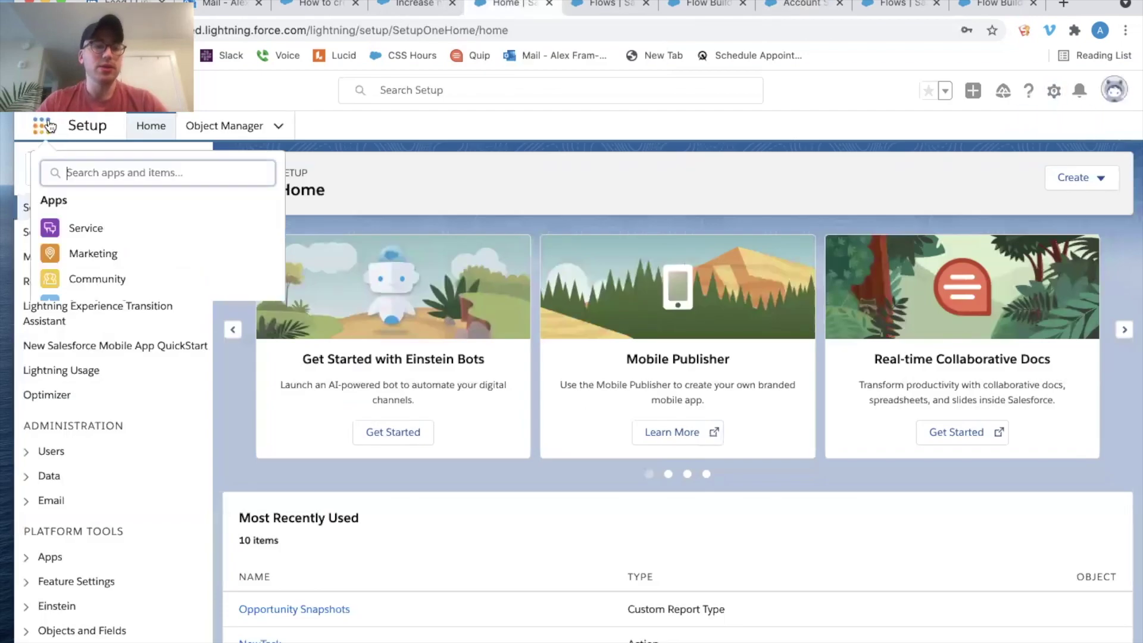
type("acc")
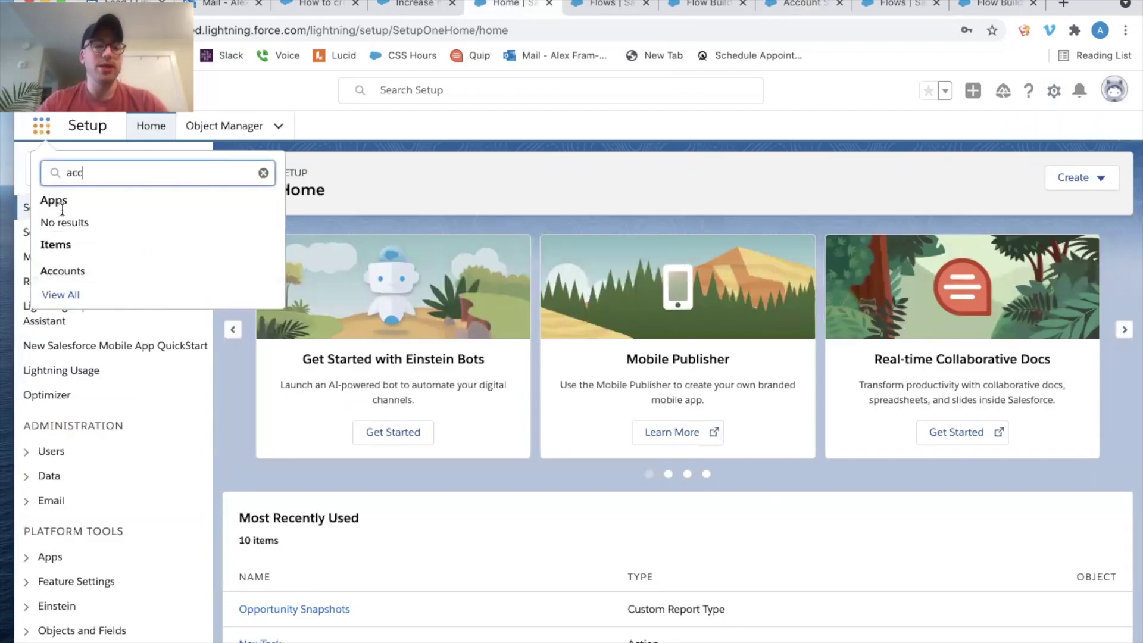
left_click(63, 271)
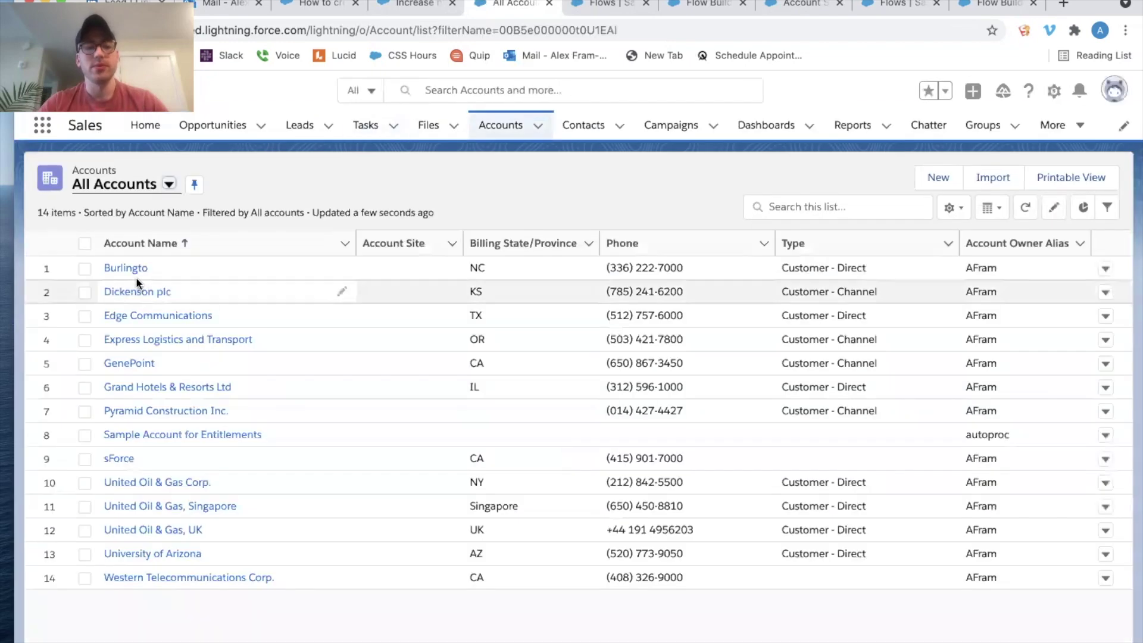
left_click(138, 293)
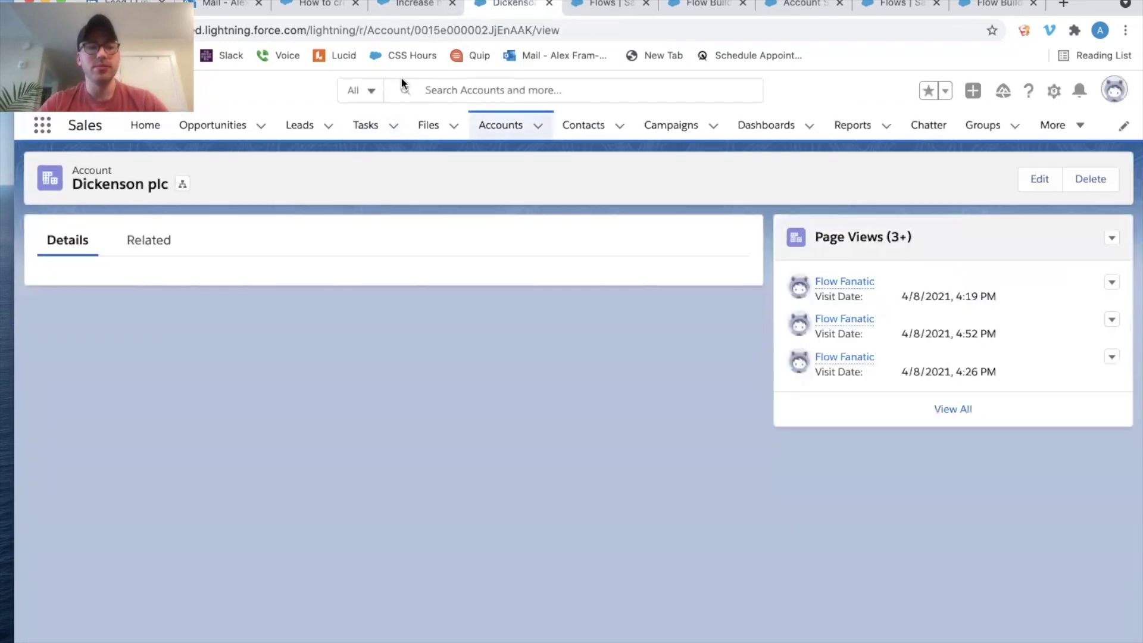
double_click(464, 25)
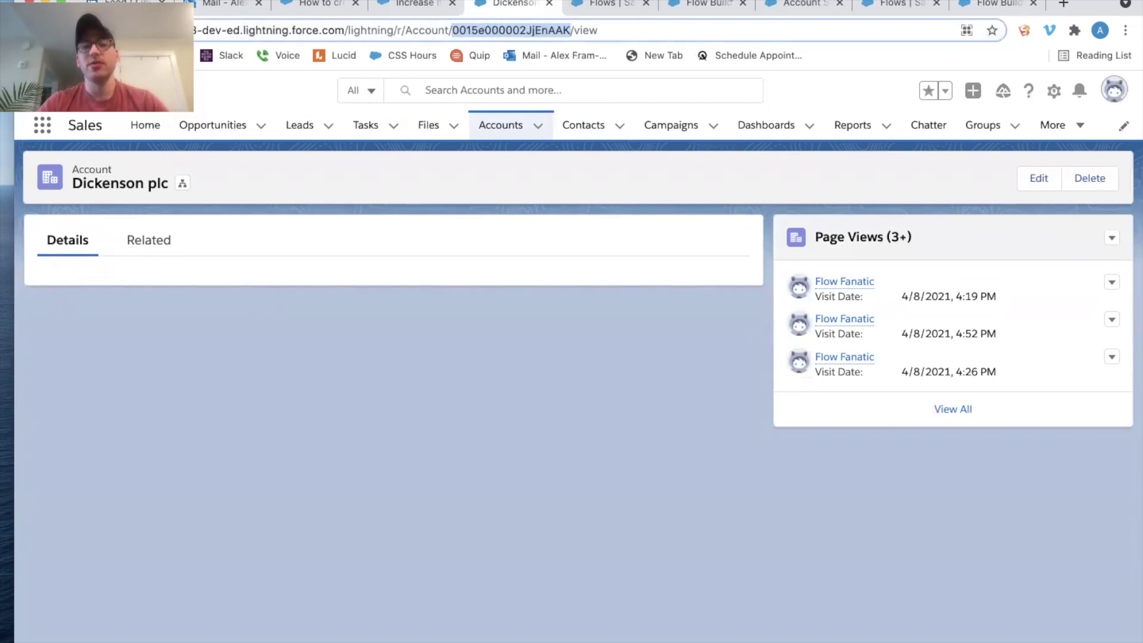
Run the debug session with the copied account record ID as the recordId input variable
left_click(834, 5)
left_click(536, 480)
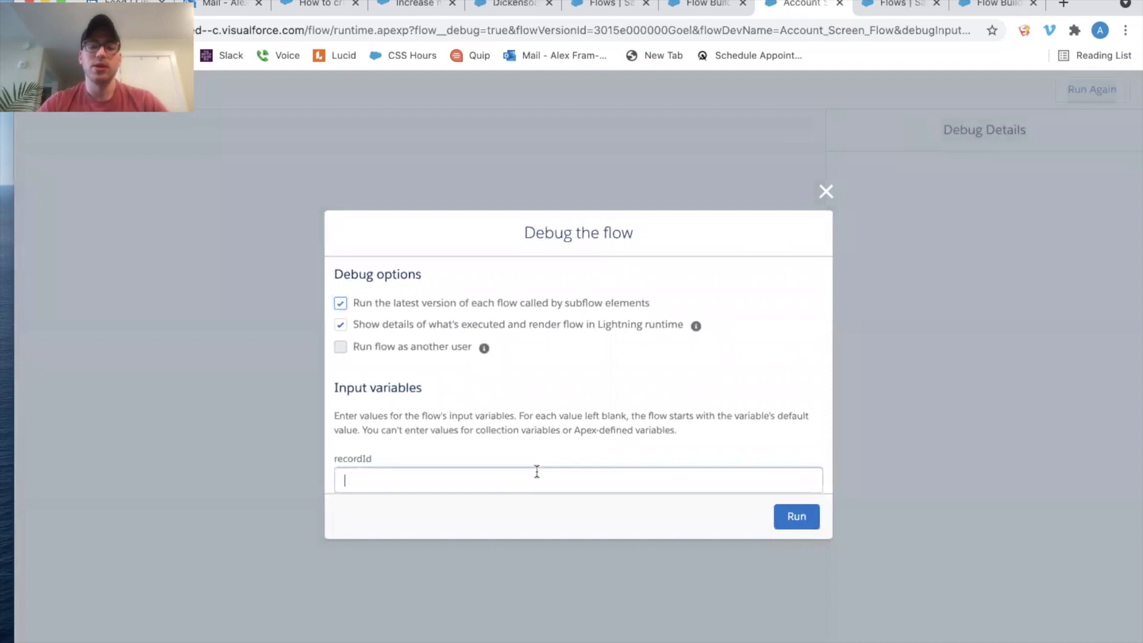
type("0015e000002JjEnAAK")
left_click(797, 516)
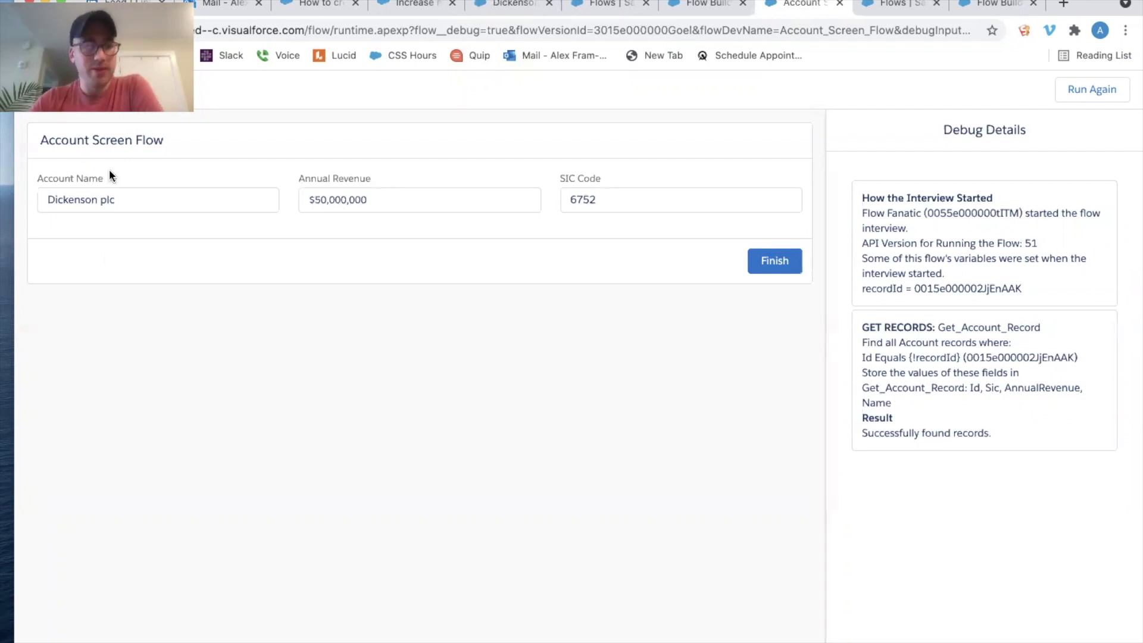
Check the prefilled Account Name, Annual Revenue and SIC Code inputs on the debugged screen against the flow
left_click_drag(110, 173, 38, 171)
left_click_drag(377, 176, 299, 177)
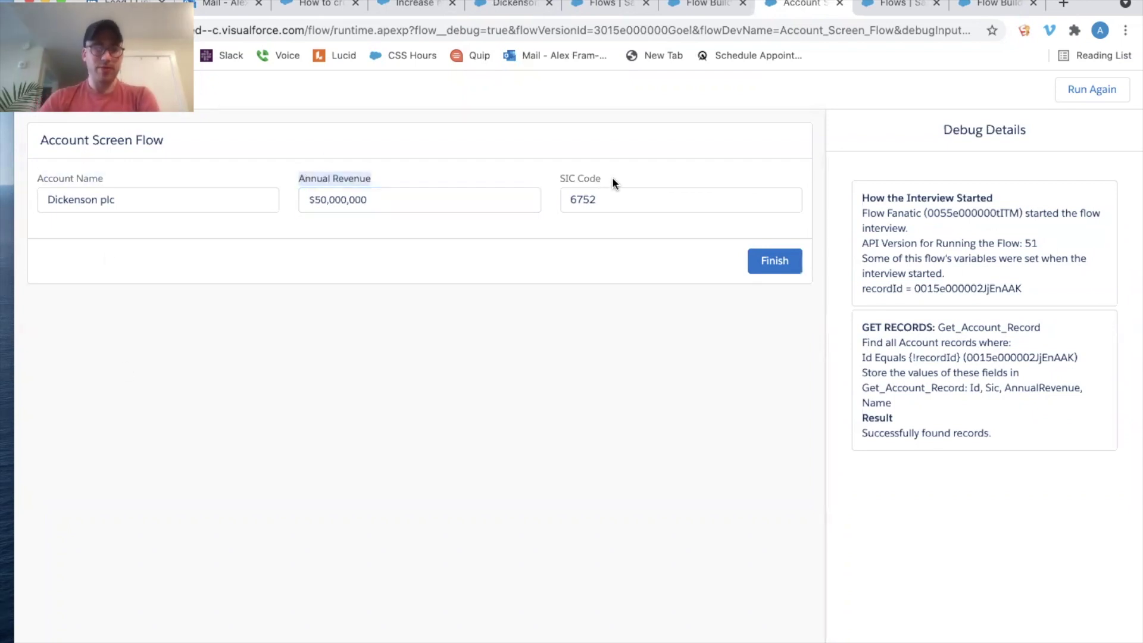
left_click_drag(613, 177, 548, 178)
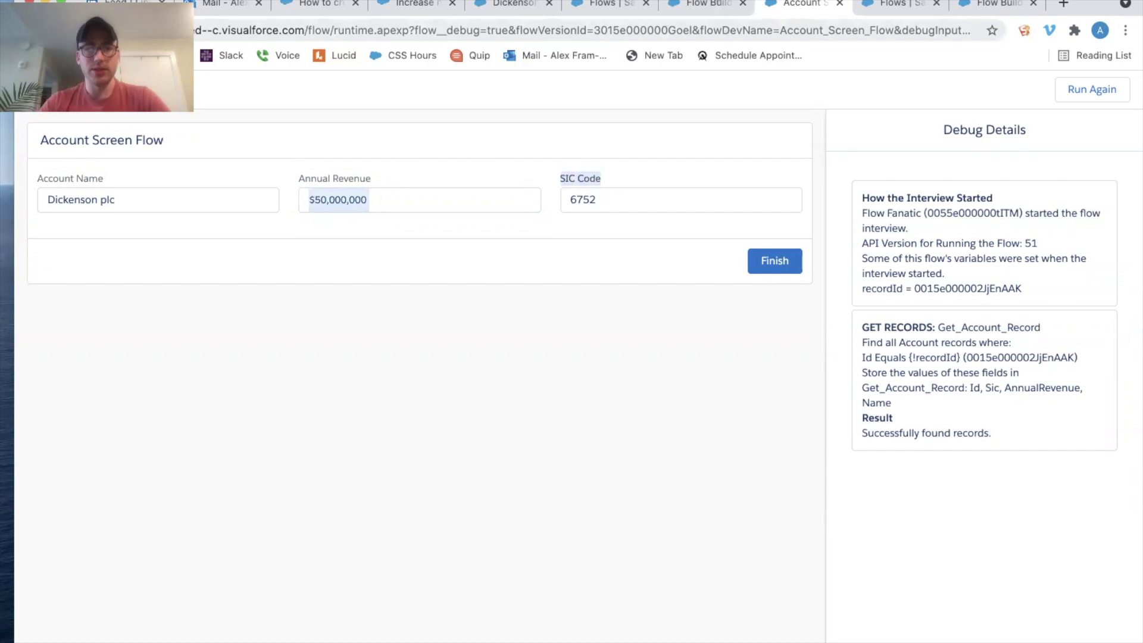
left_click(702, 3)
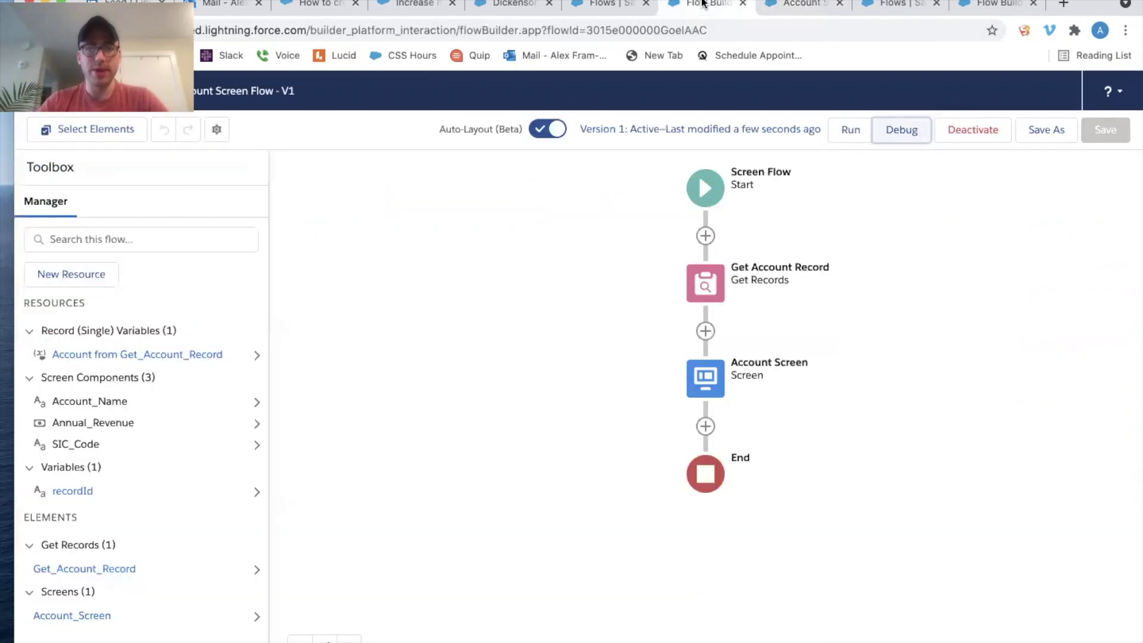
left_click(775, 4)
Change Annual Revenue to 23232 on the debugged screen and finish the flow interview
left_click(440, 194)
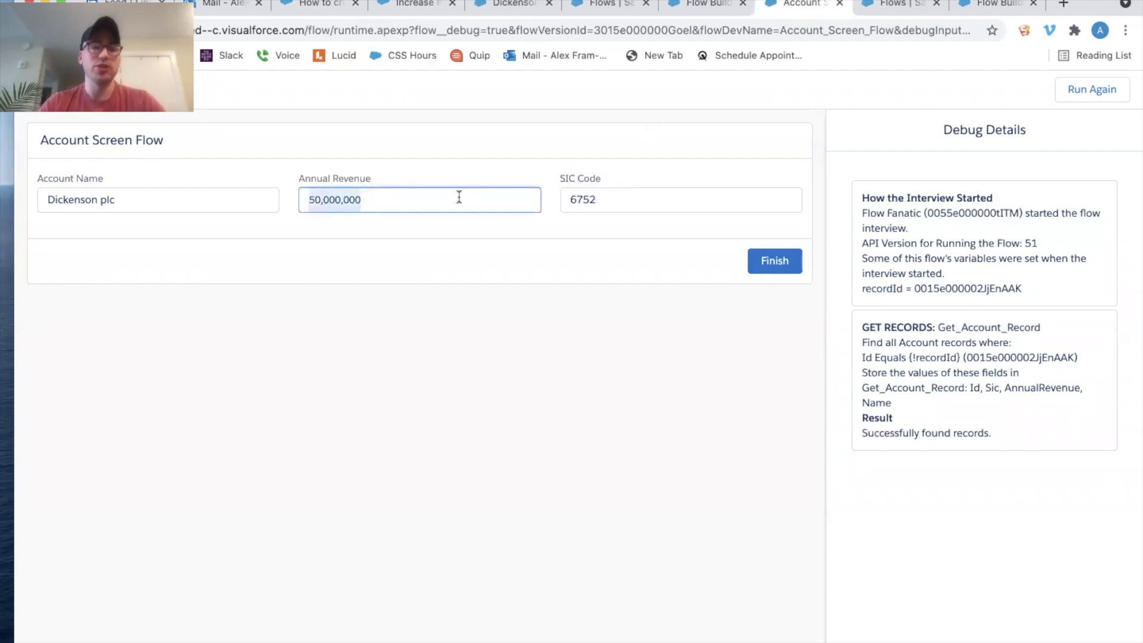
type("23232")
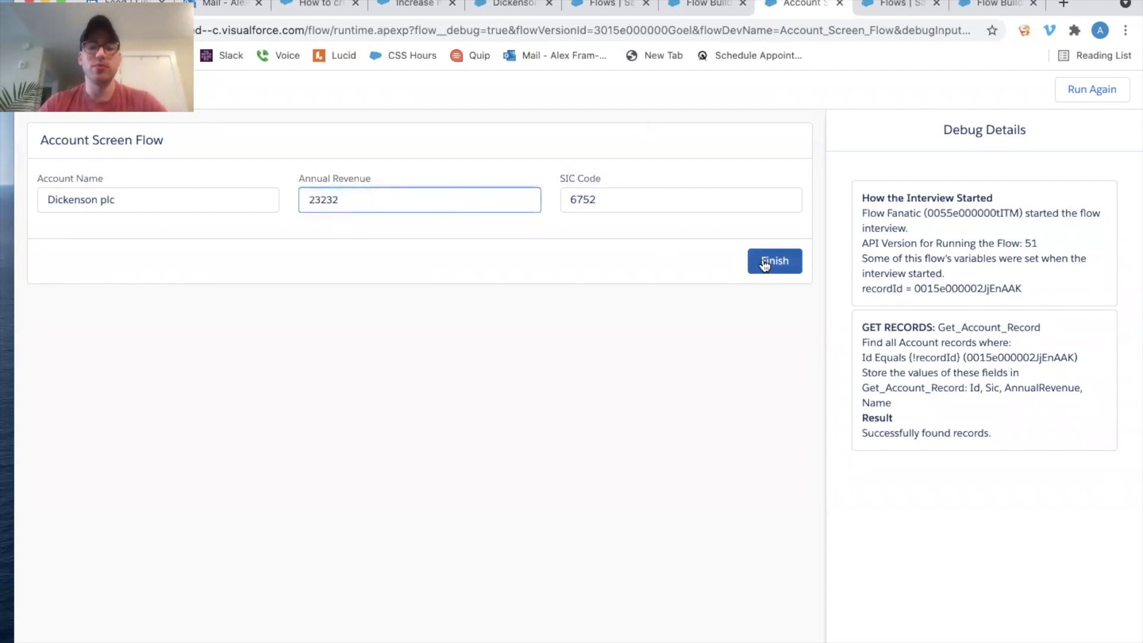
left_click(766, 262)
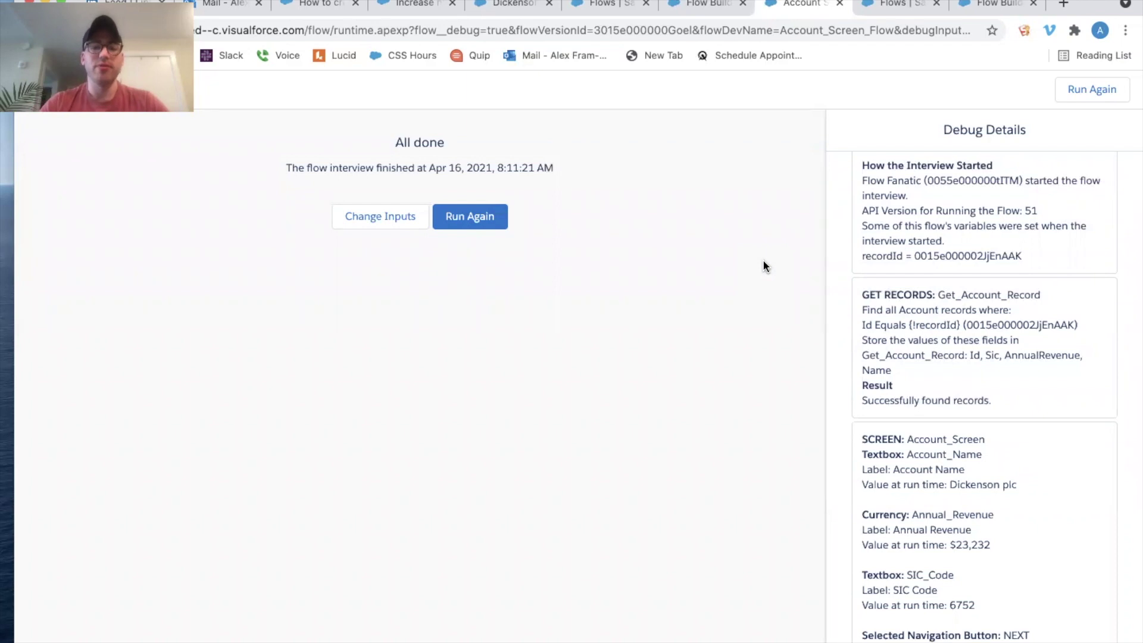
Add an Update Records element after Account Screen in the flow and label it "Update Account"
left_click(722, 8)
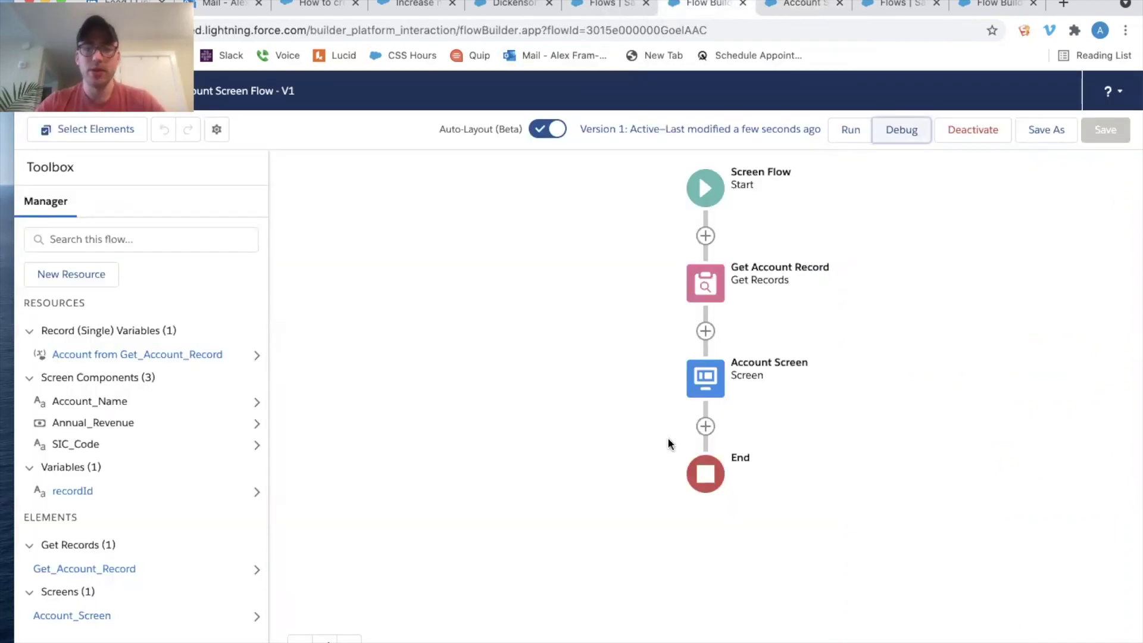
left_click(706, 426)
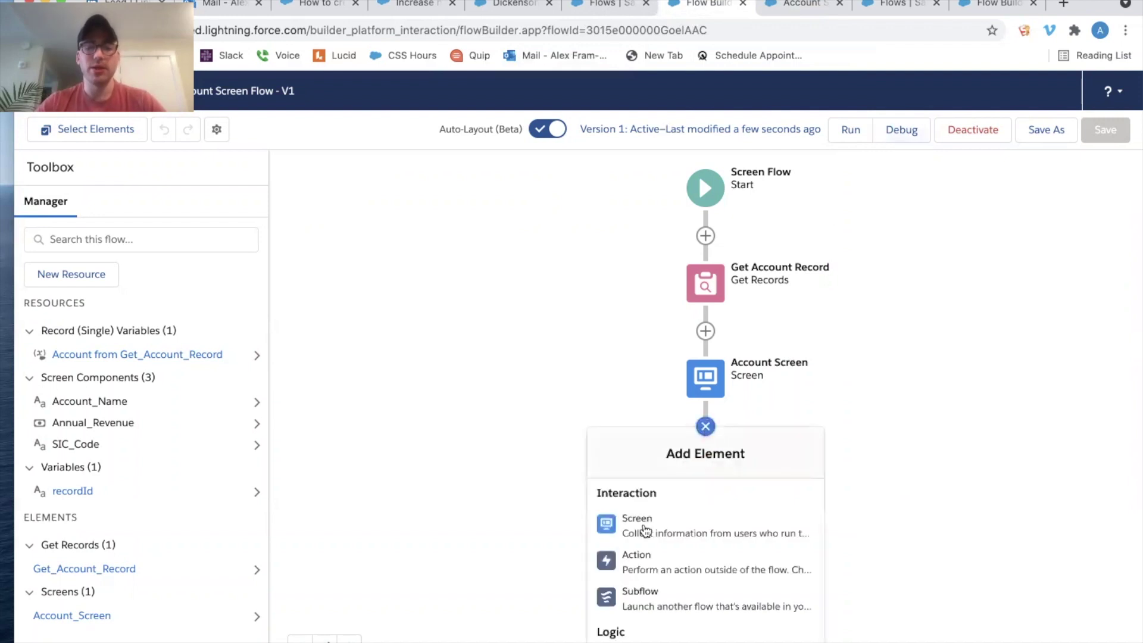
scroll(645, 530, "down", 5)
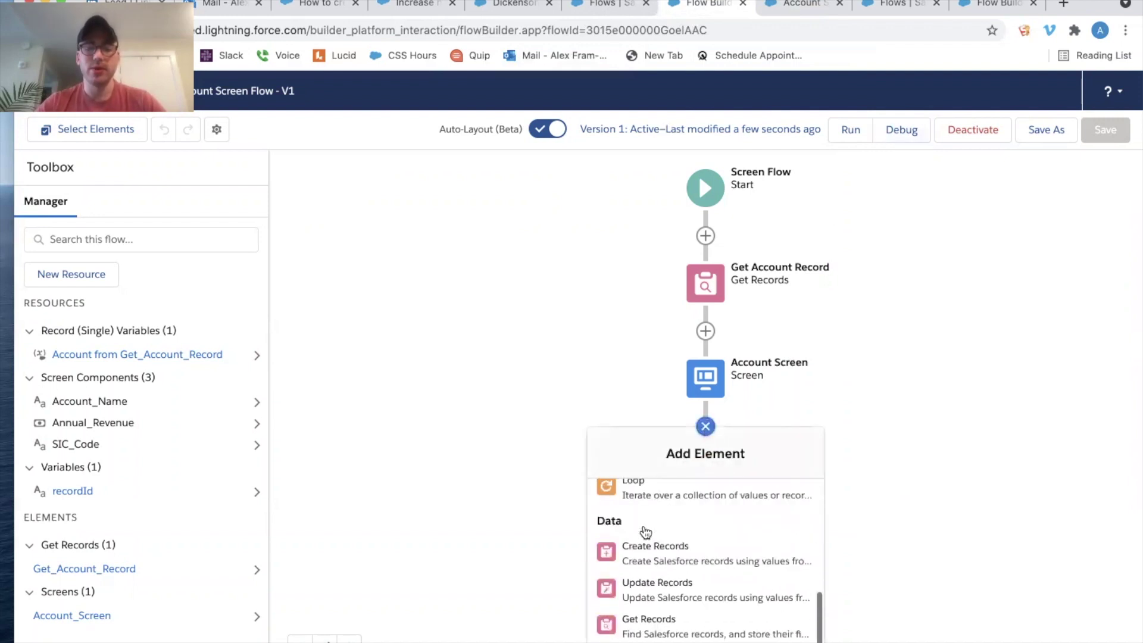
left_click(640, 594)
type("U")
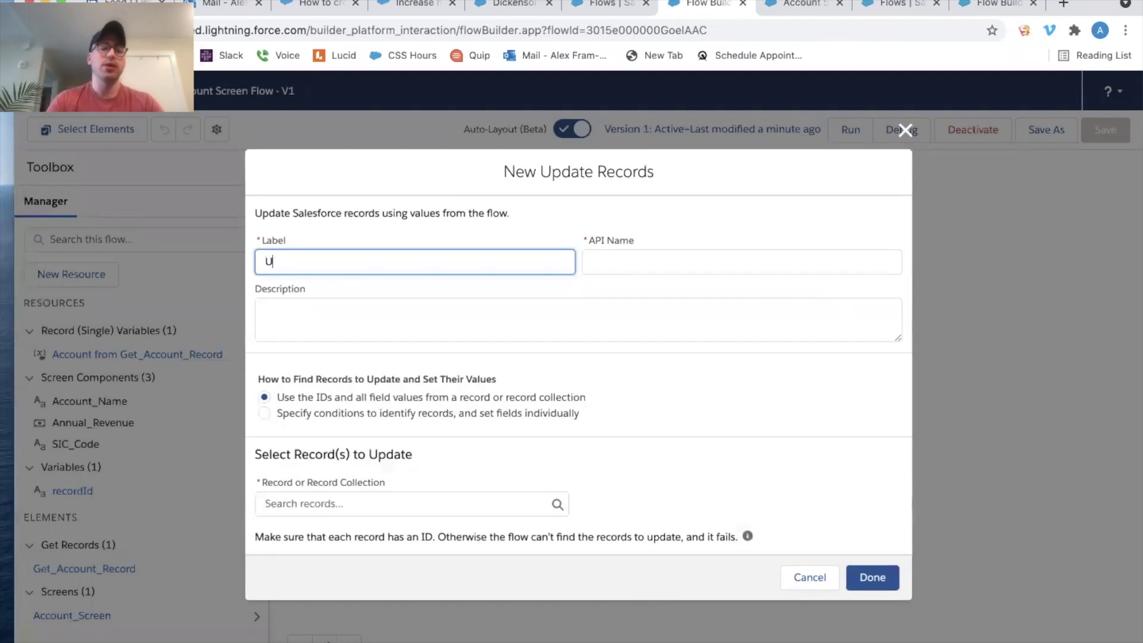
type("pdate Account")
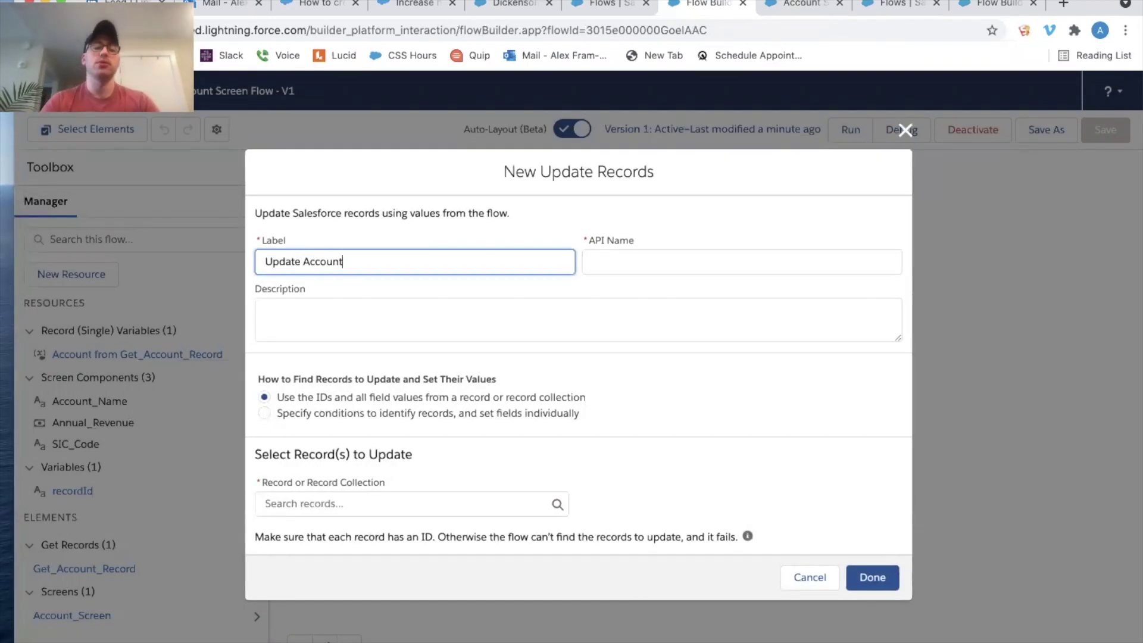
key("Tab")
key("Tab")
Describe the element as "Update Account based on data provided in Screen Flow." and choose specifying conditions to identify records and set fields individually
type("Upd")
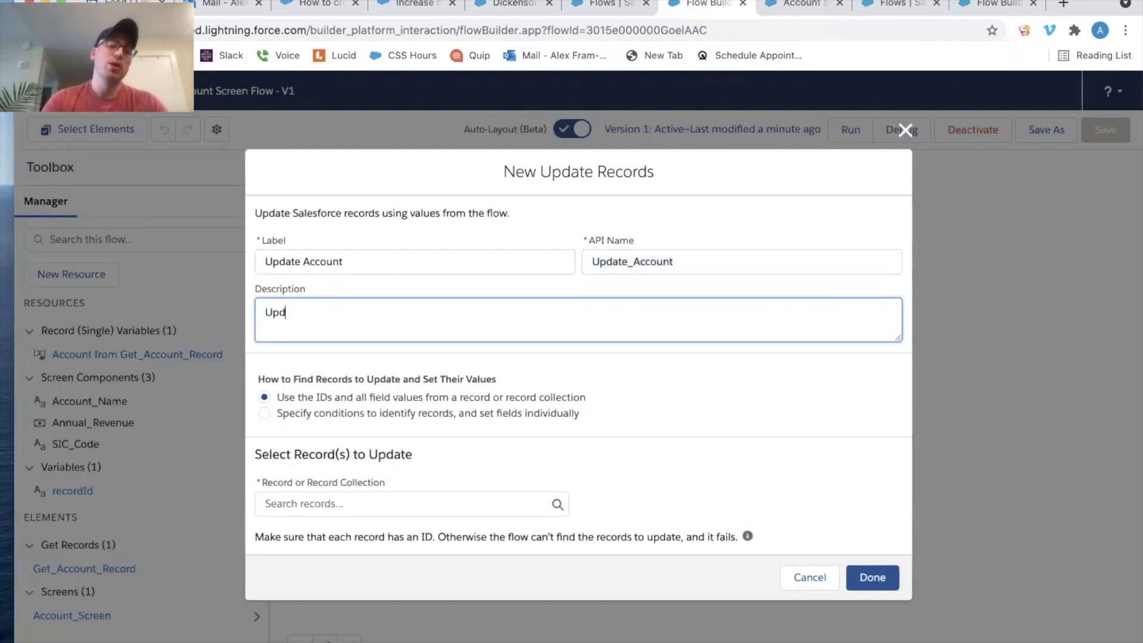
type("ate Account based on data provided in Screen ")
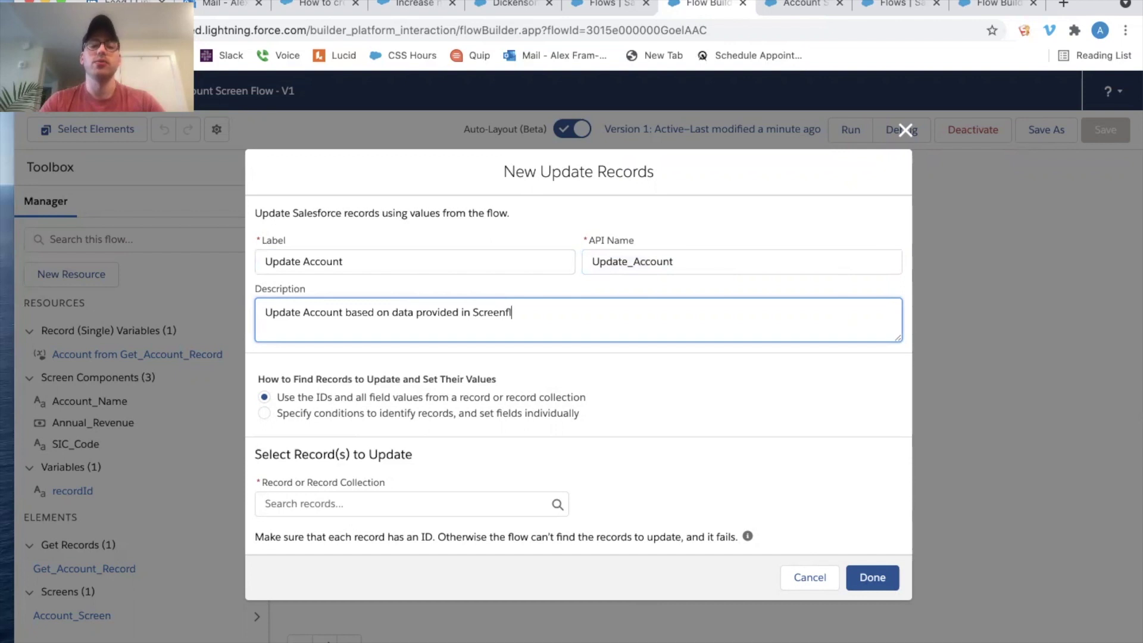
type("Flow.")
key("Tab")
key("Tab")
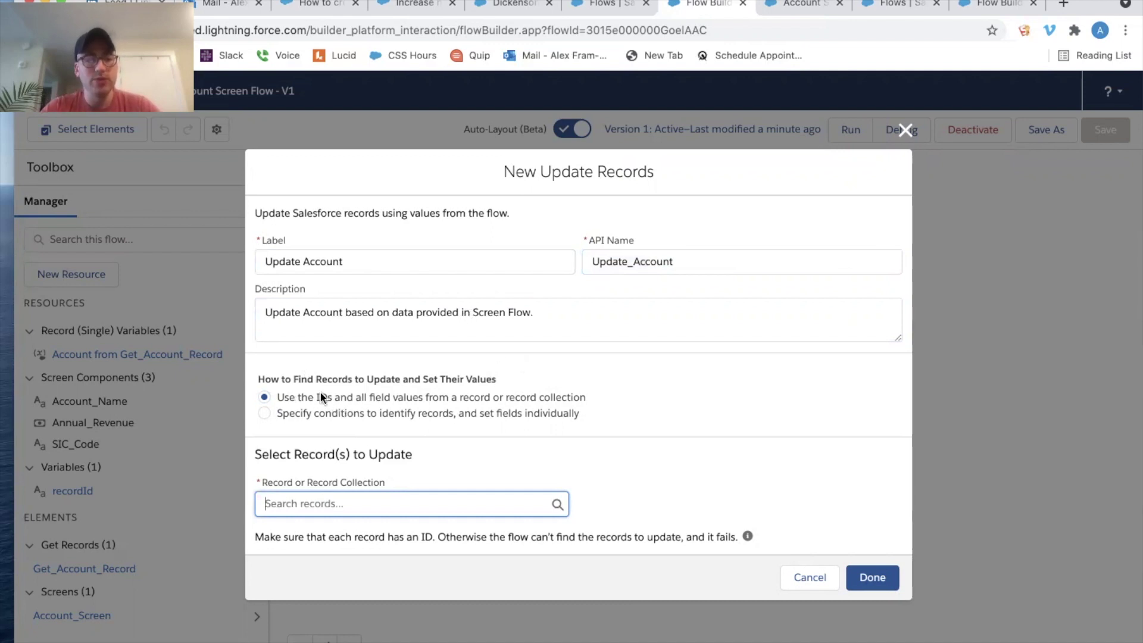
left_click_drag(320, 397, 397, 394)
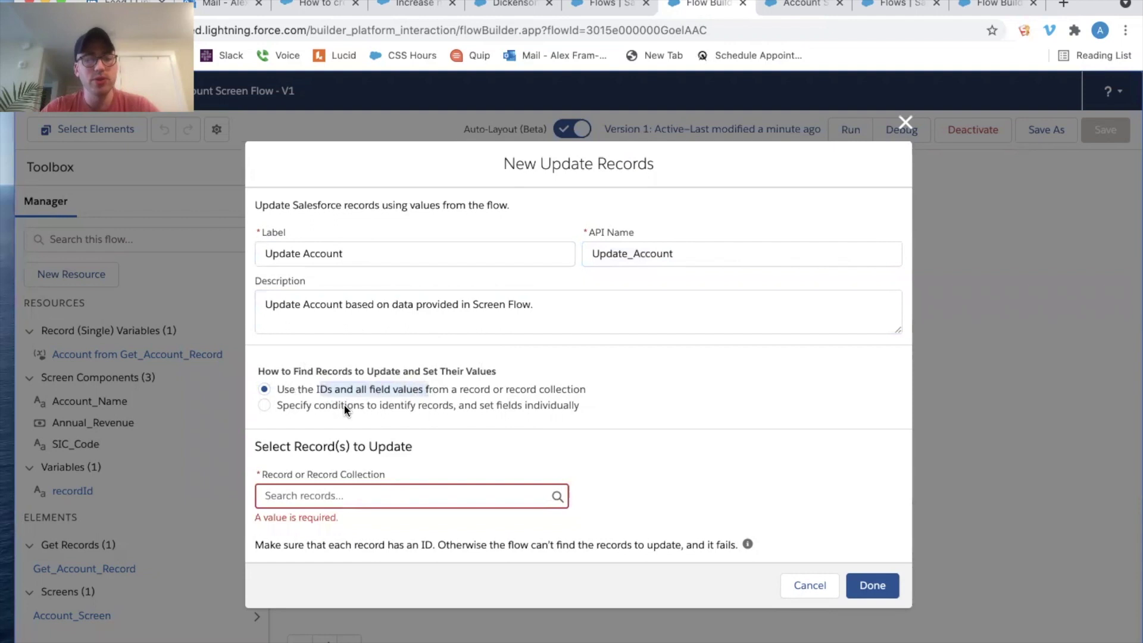
left_click(323, 405)
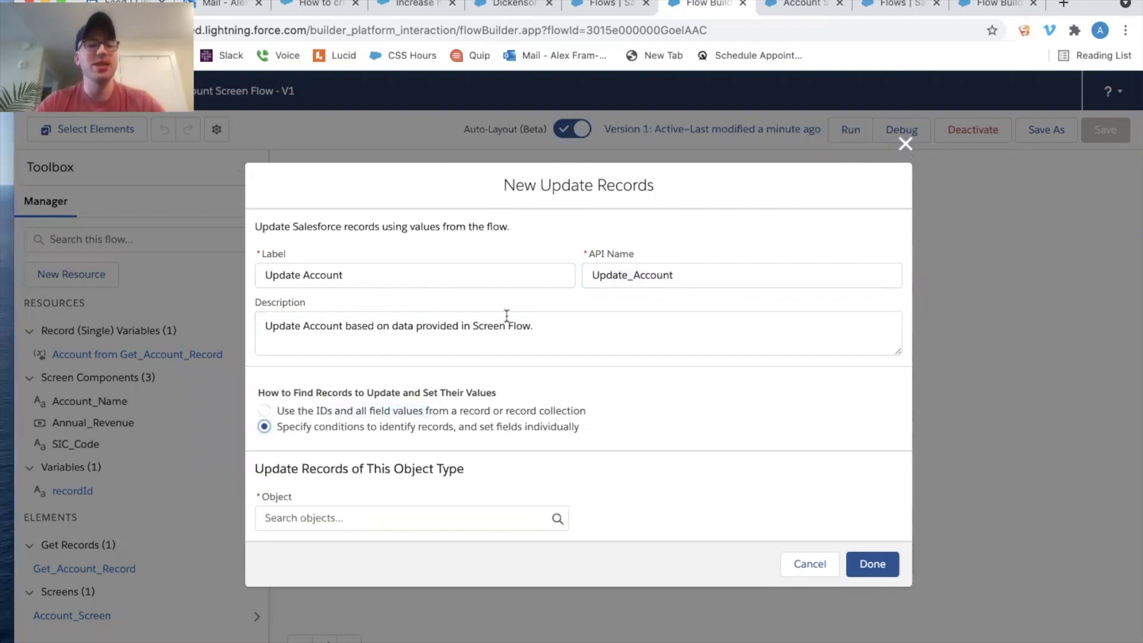
Set Account as the object type whose records the Update Account element updates
left_click(375, 516)
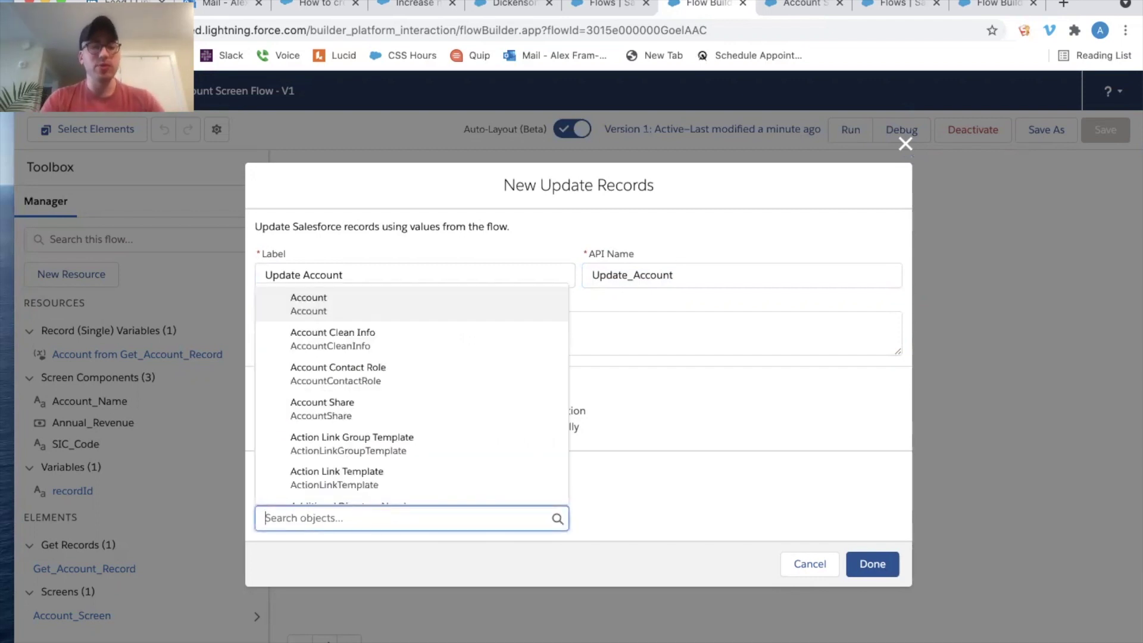
type("account")
left_click(326, 306)
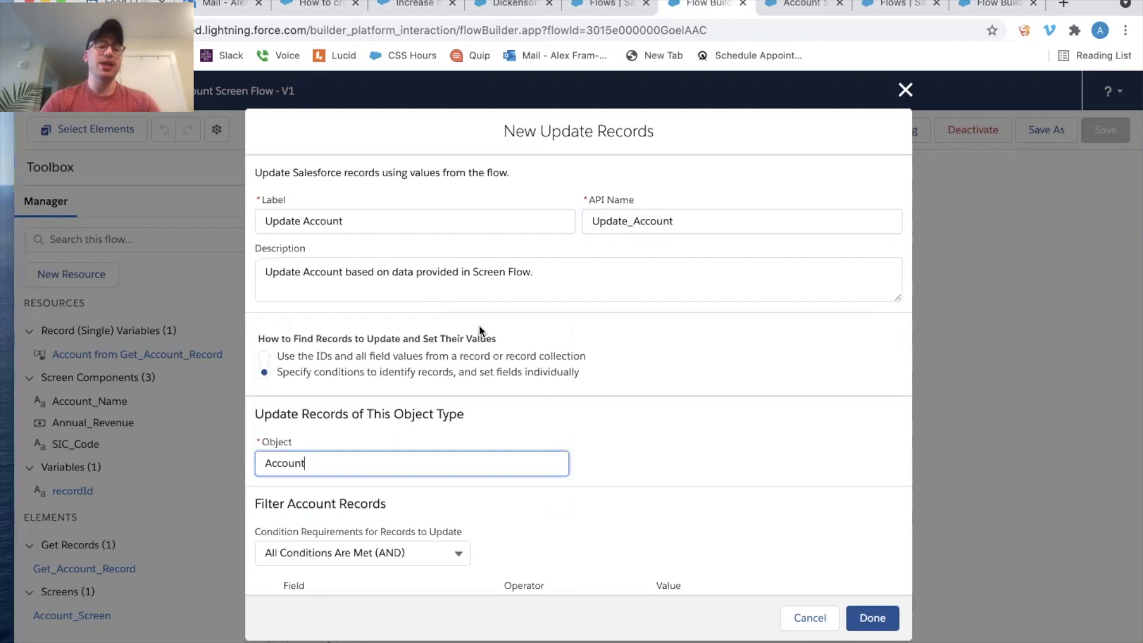
Filter the Account records to update with the condition Id Equals the recordId variable
scroll(479, 326, "down", 3)
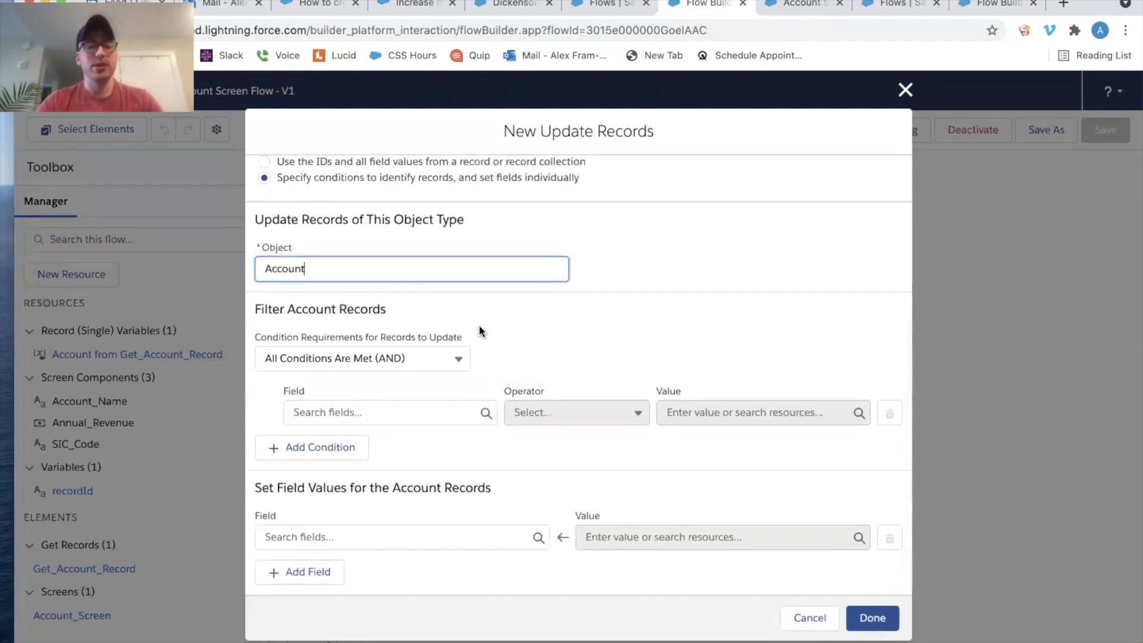
left_click(399, 406)
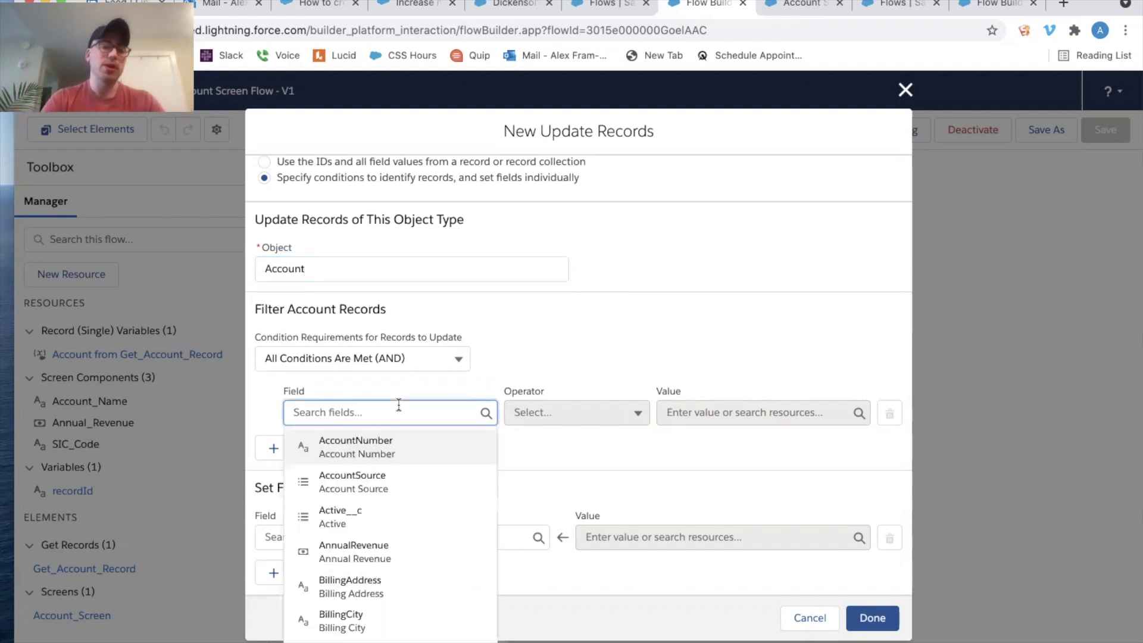
type("id")
left_click(352, 555)
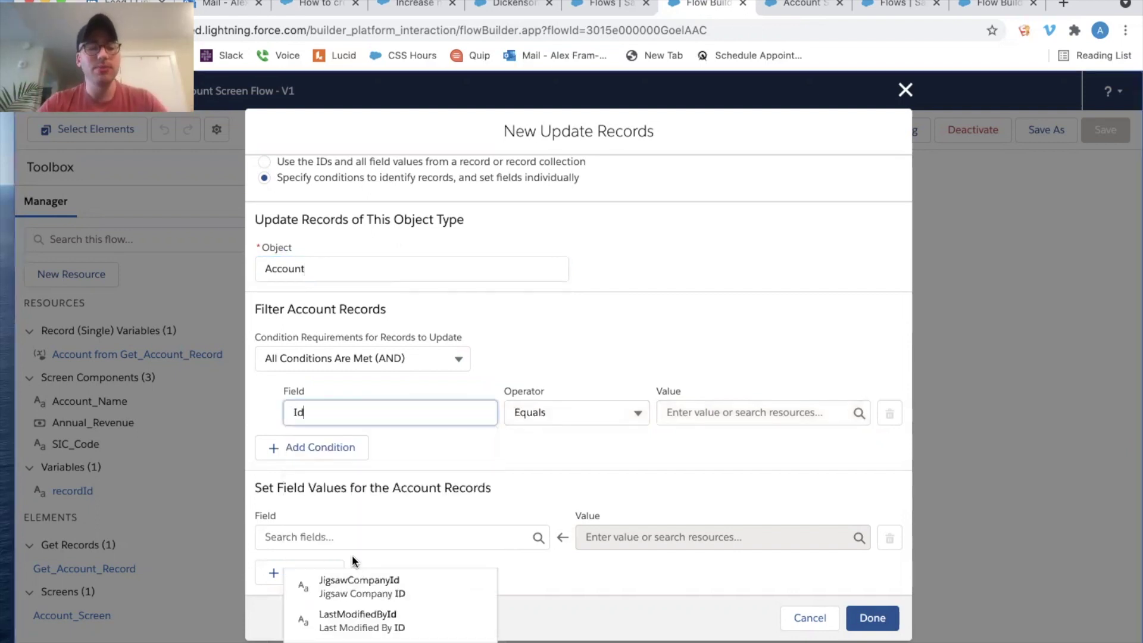
left_click(693, 407)
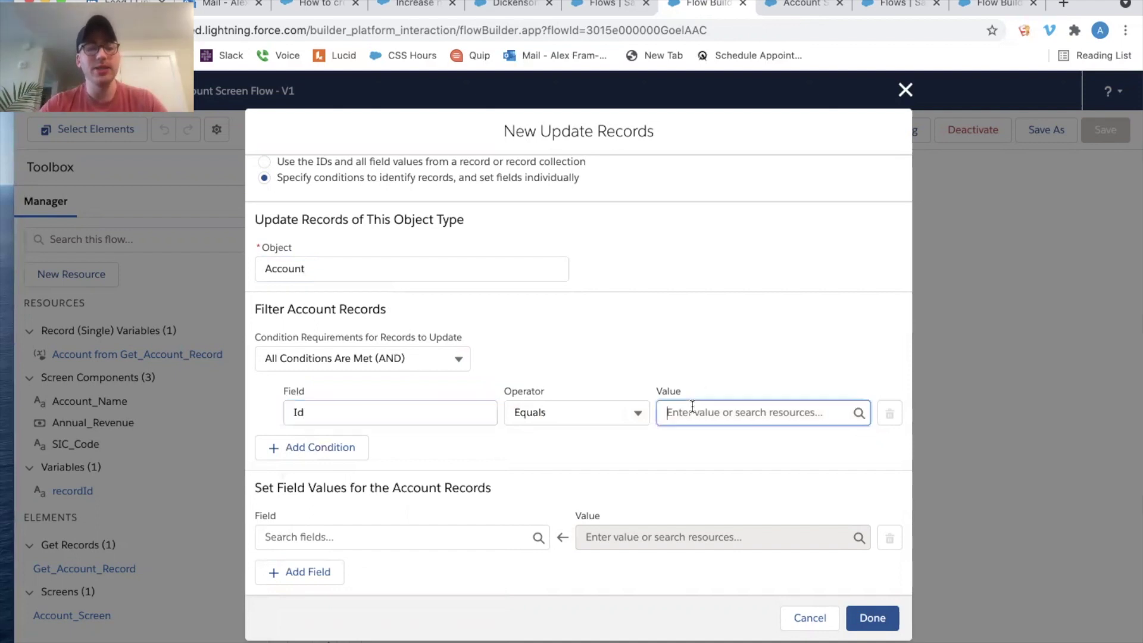
type("record")
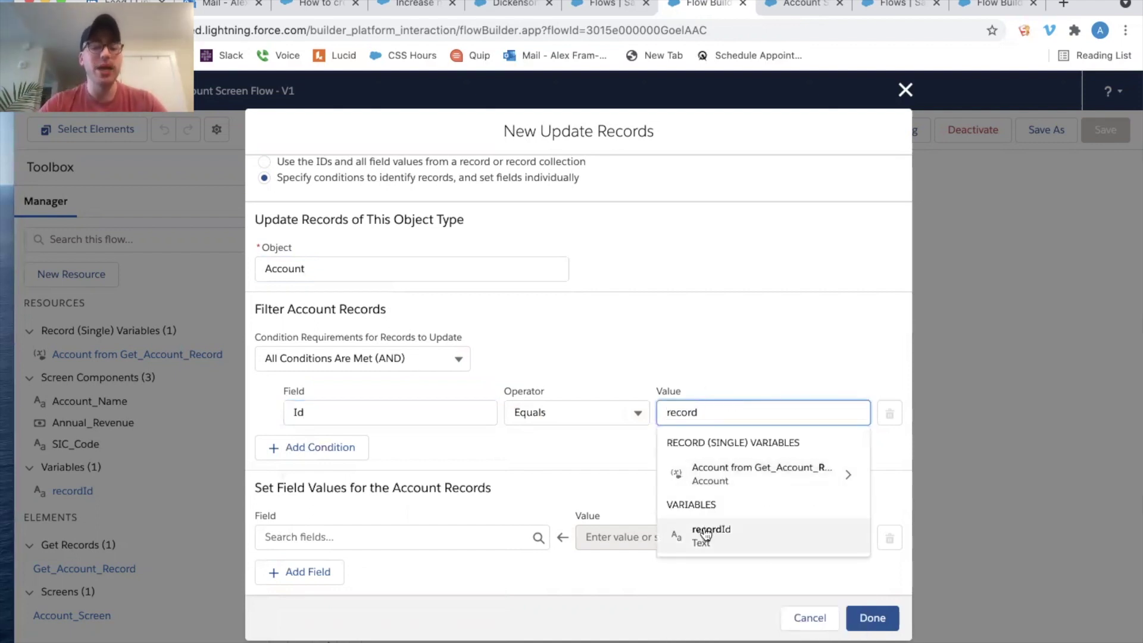
left_click(706, 533)
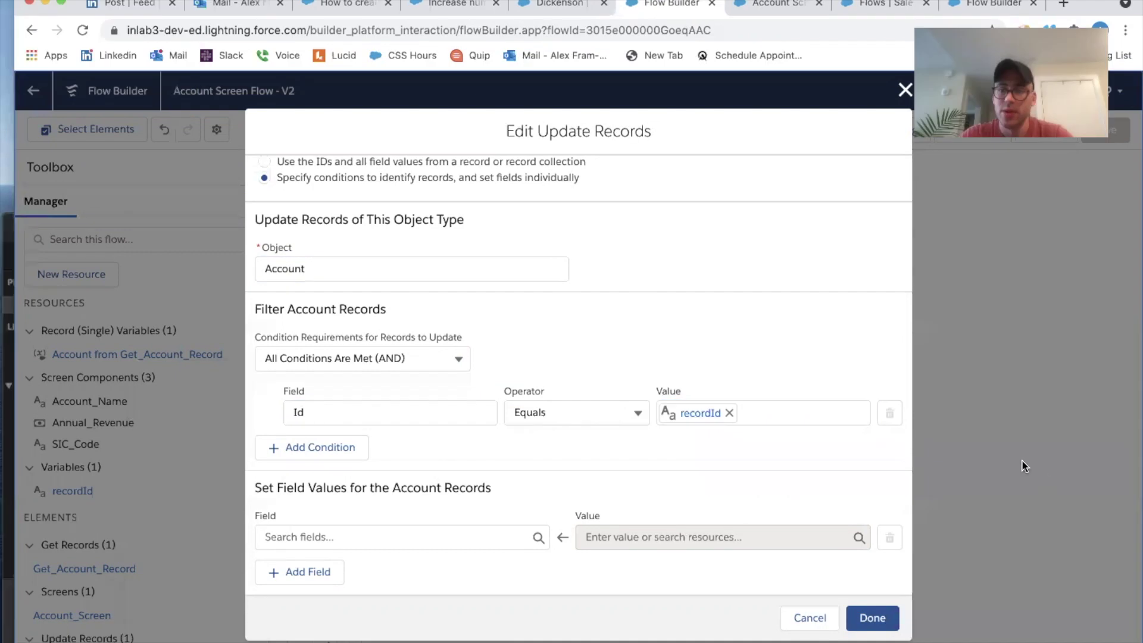
Set the Account's Name field from the Account_Name screen component in the Update Records element
left_click(390, 536)
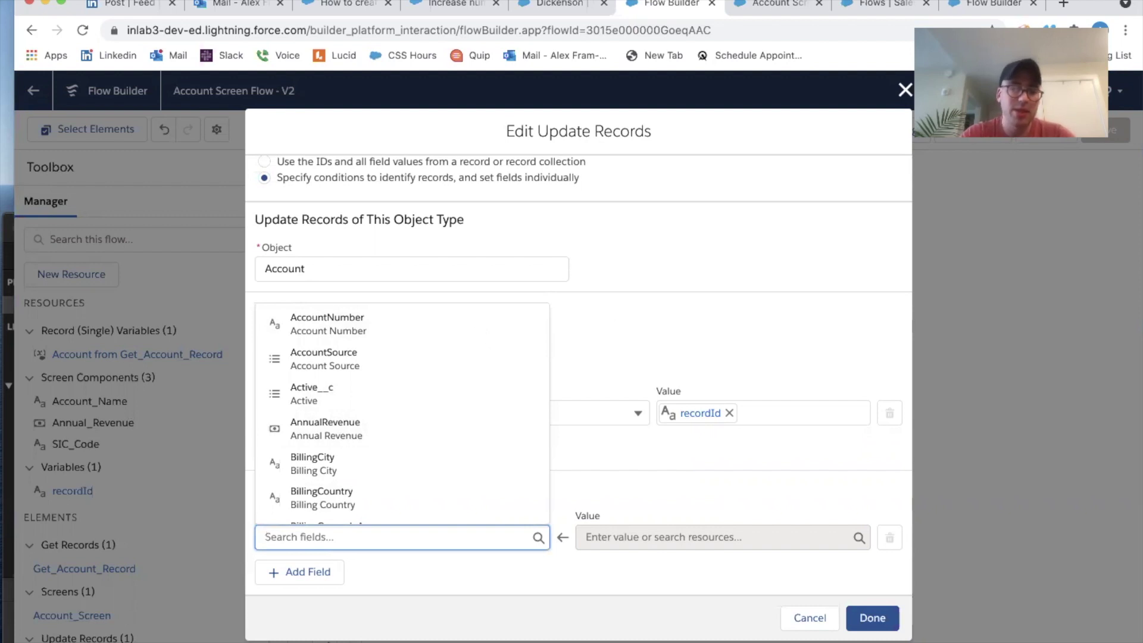
type("account")
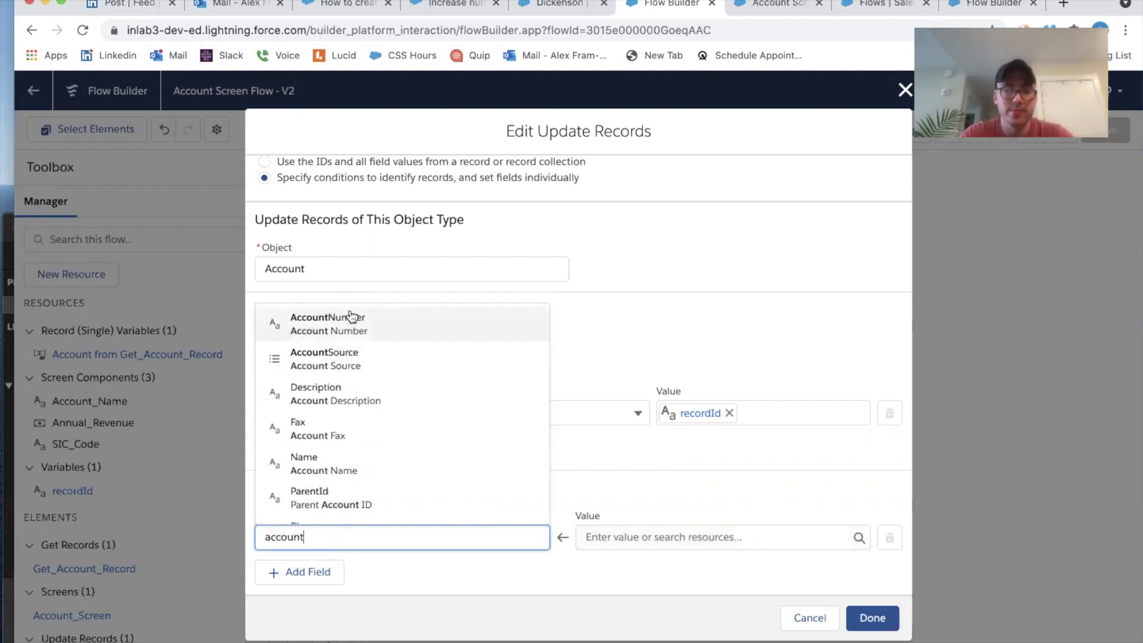
left_click(331, 465)
left_click(613, 536)
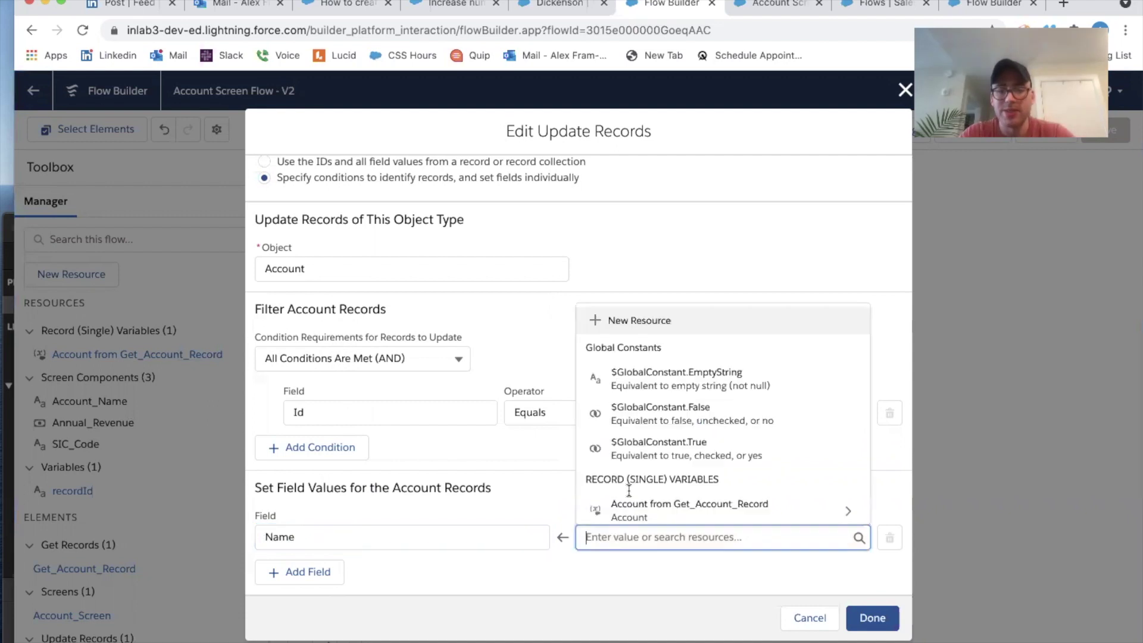
type("account")
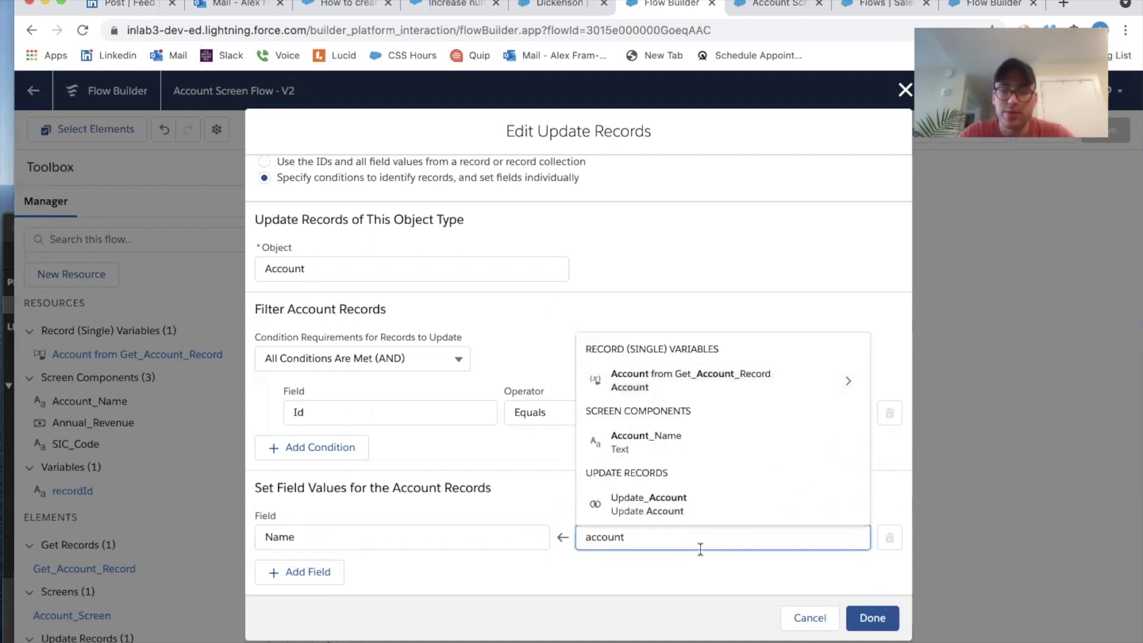
left_click(699, 456)
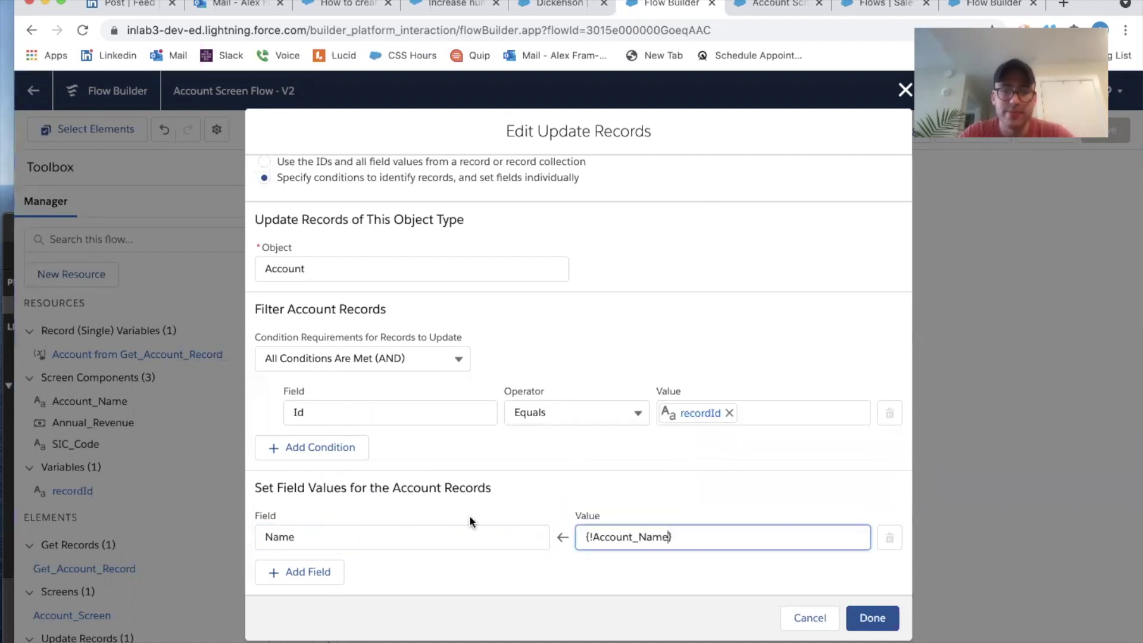
Add a second field assignment that sets AnnualRevenue from the Annual_Revenue screen component
left_click(301, 571)
left_click(315, 533)
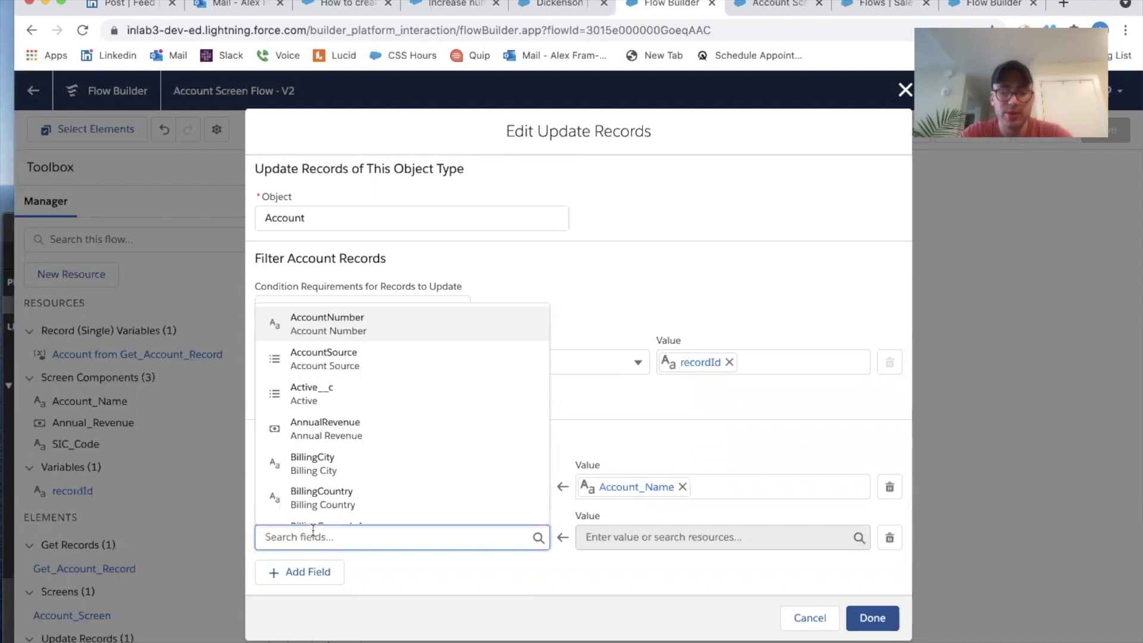
type("annu")
left_click(344, 516)
left_click(708, 537)
type("acc")
key("BackSpace")
key("BackSpace")
key("BackSpace")
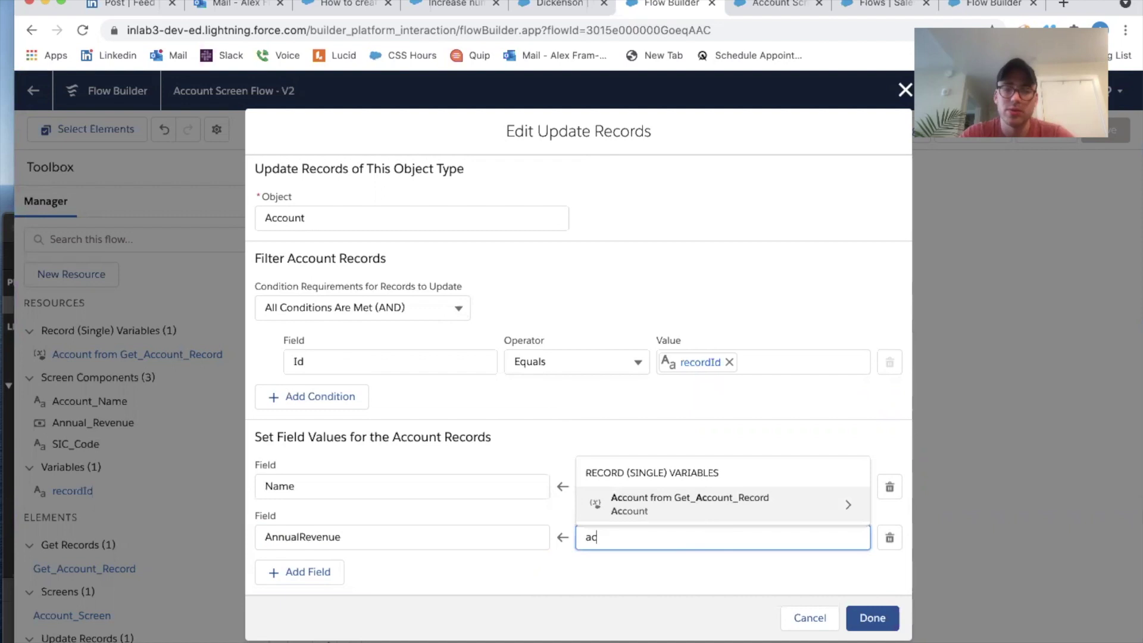
type("annua")
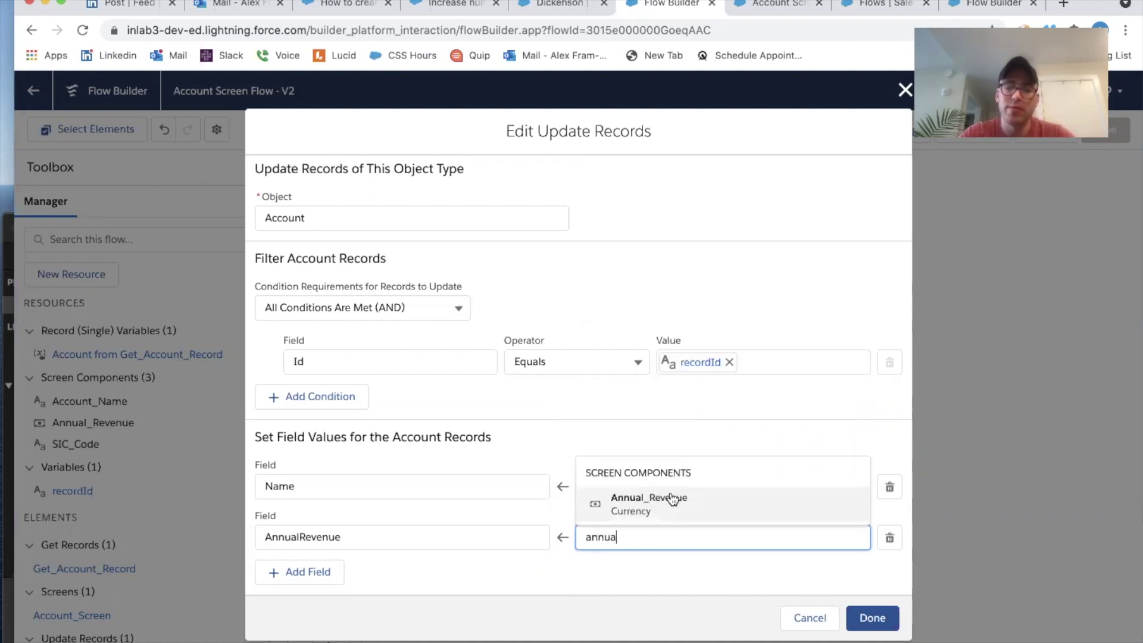
left_click(684, 512)
Add a third field assignment that sets Sic from the SIC_Code screen component and finish the Update Account element
left_click(300, 572)
left_click(296, 535)
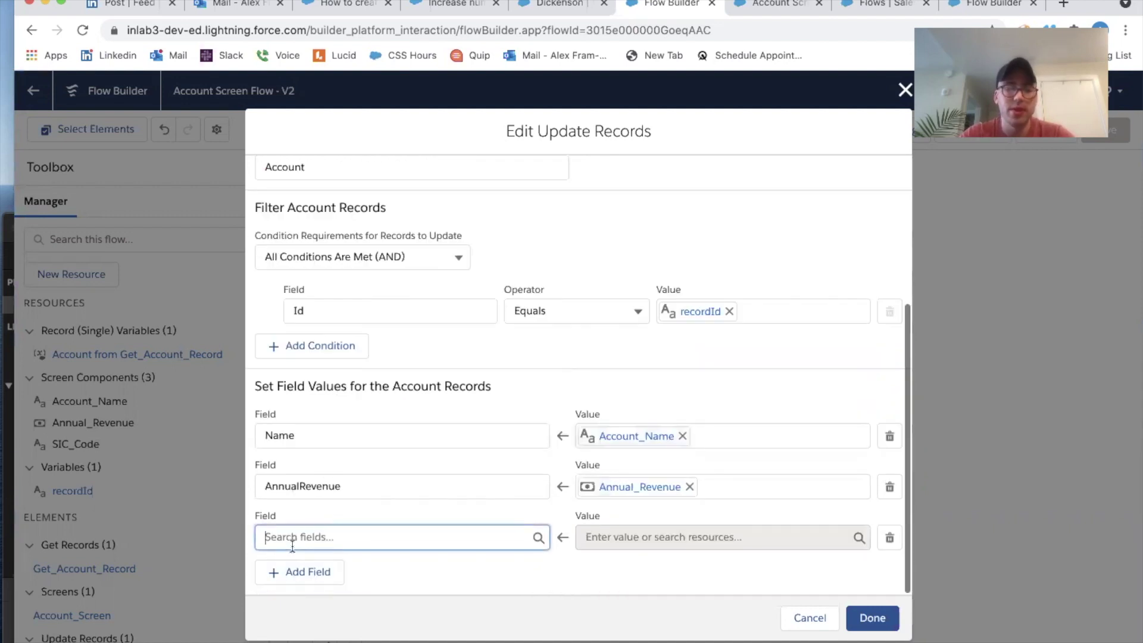
type("sic")
left_click(333, 475)
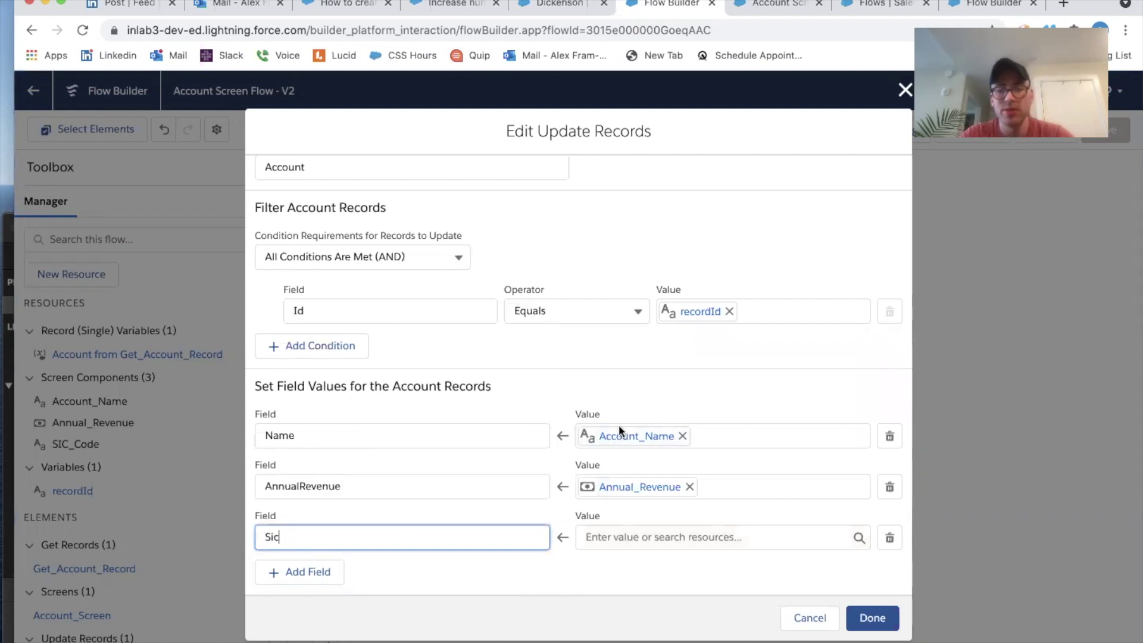
left_click(655, 537)
type("sic")
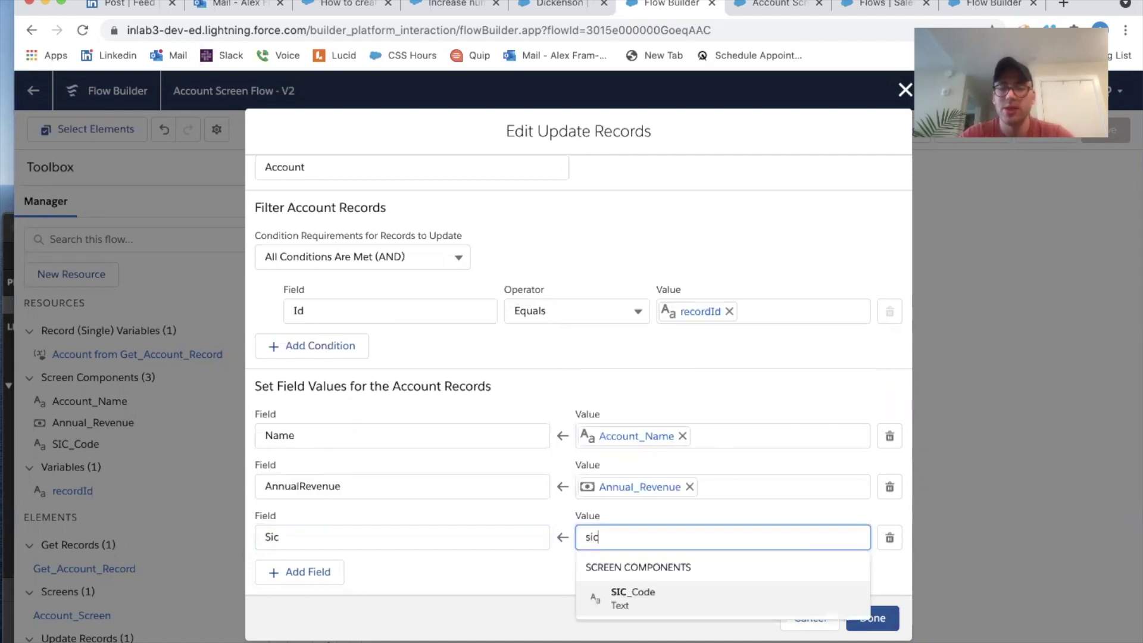
left_click(643, 601)
left_click(874, 622)
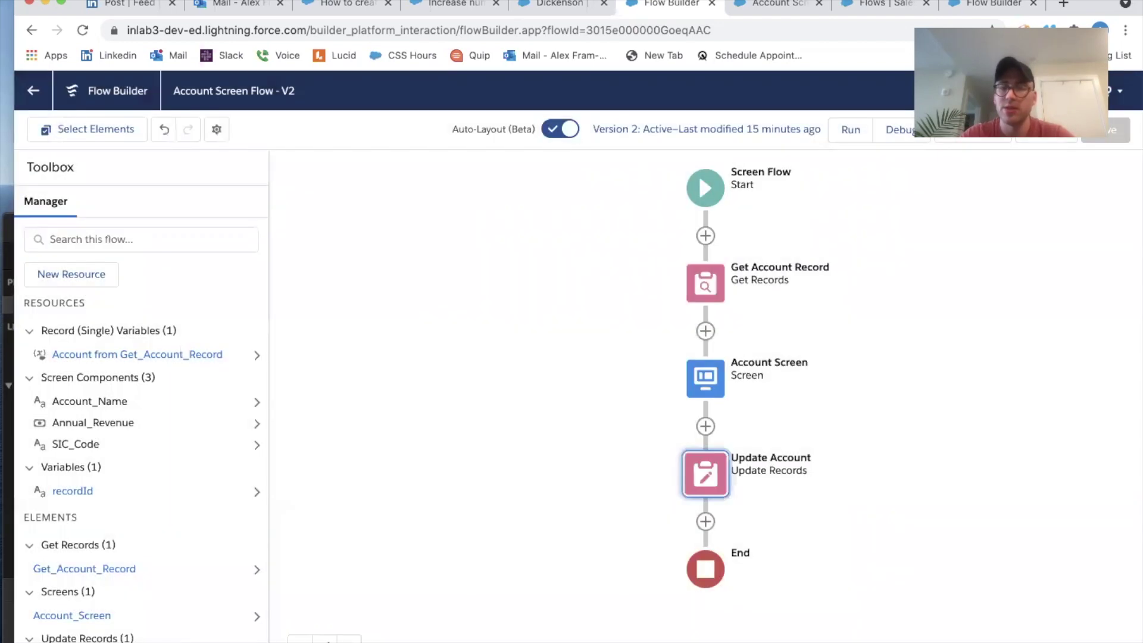
Save Account Screen Flow as a new version and activate it
left_click(1043, 138)
left_click(879, 500)
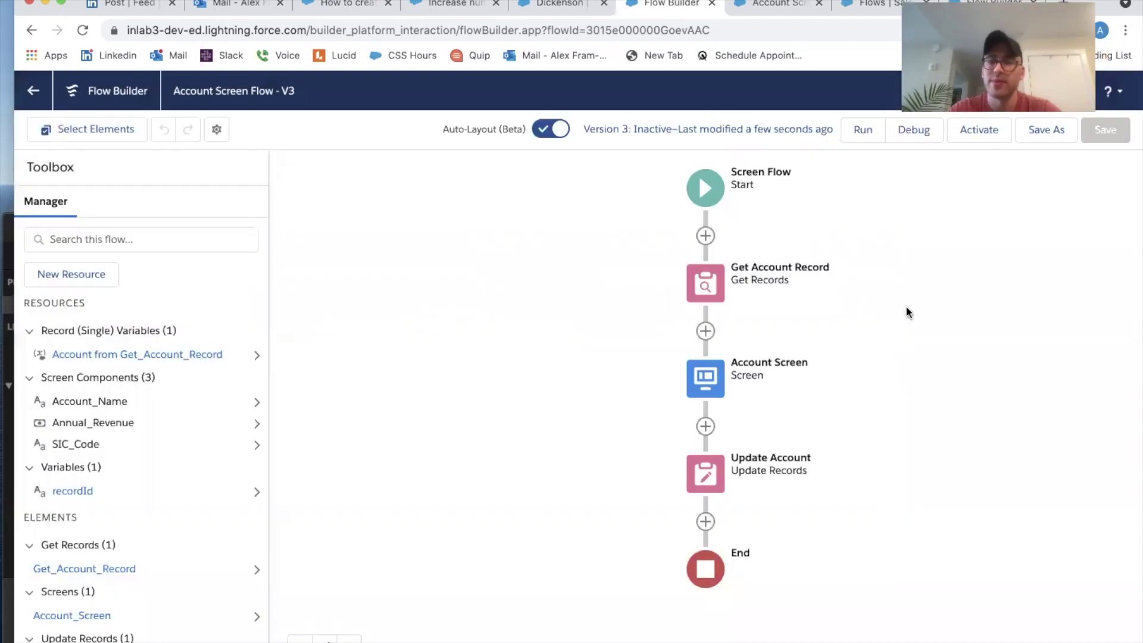
left_click(979, 129)
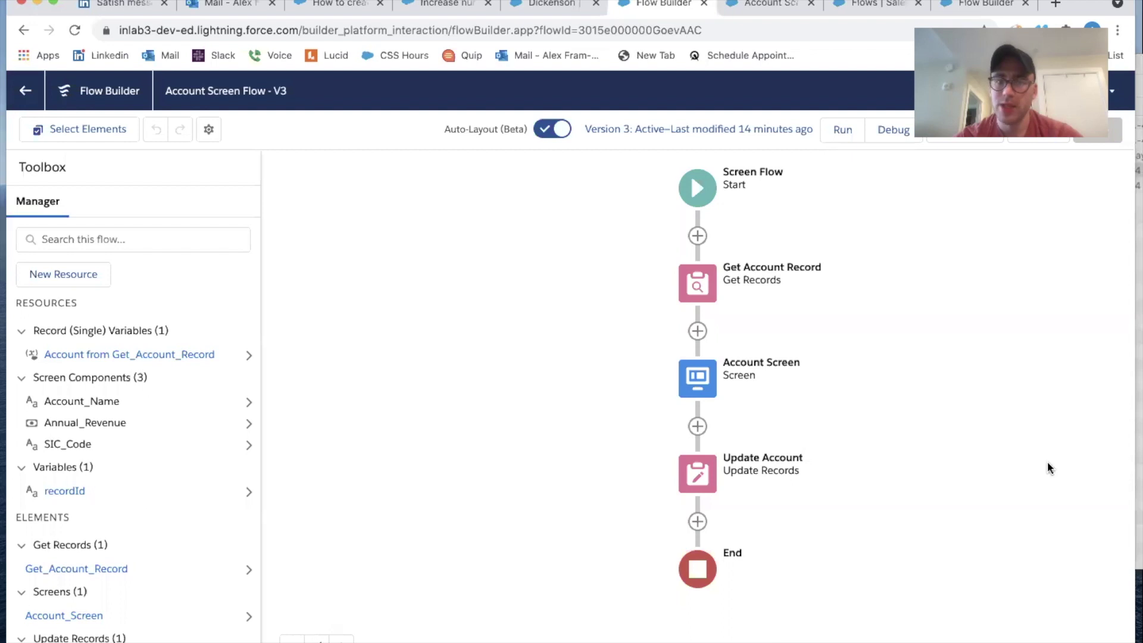
Return to the Dickenson account record and open its record page for editing
left_click(565, 4)
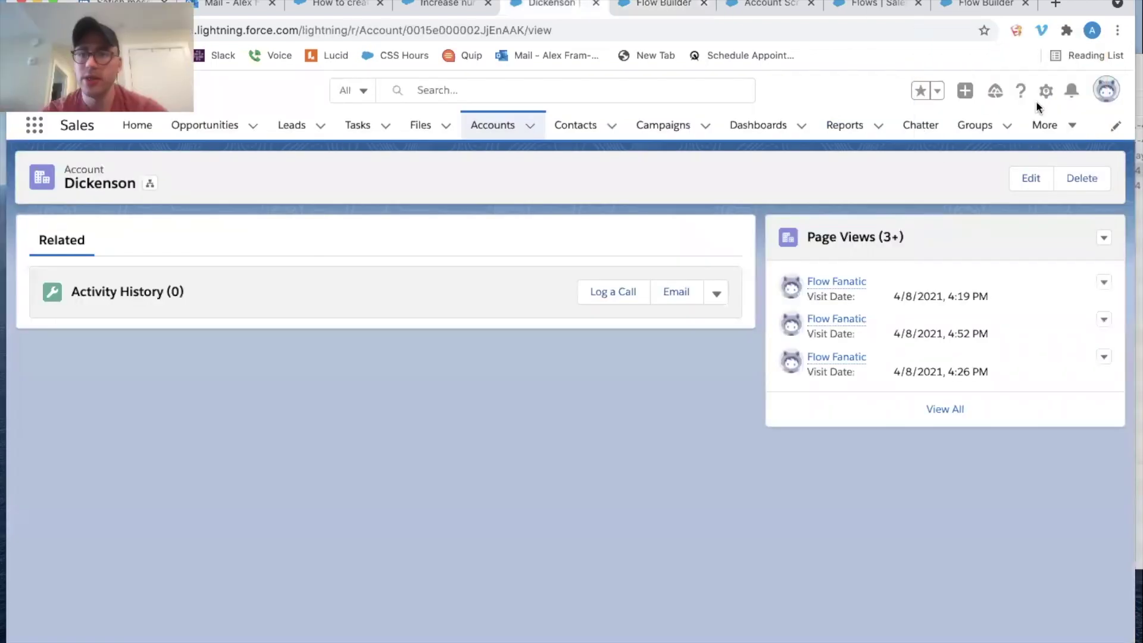
left_click(1048, 98)
left_click(981, 269)
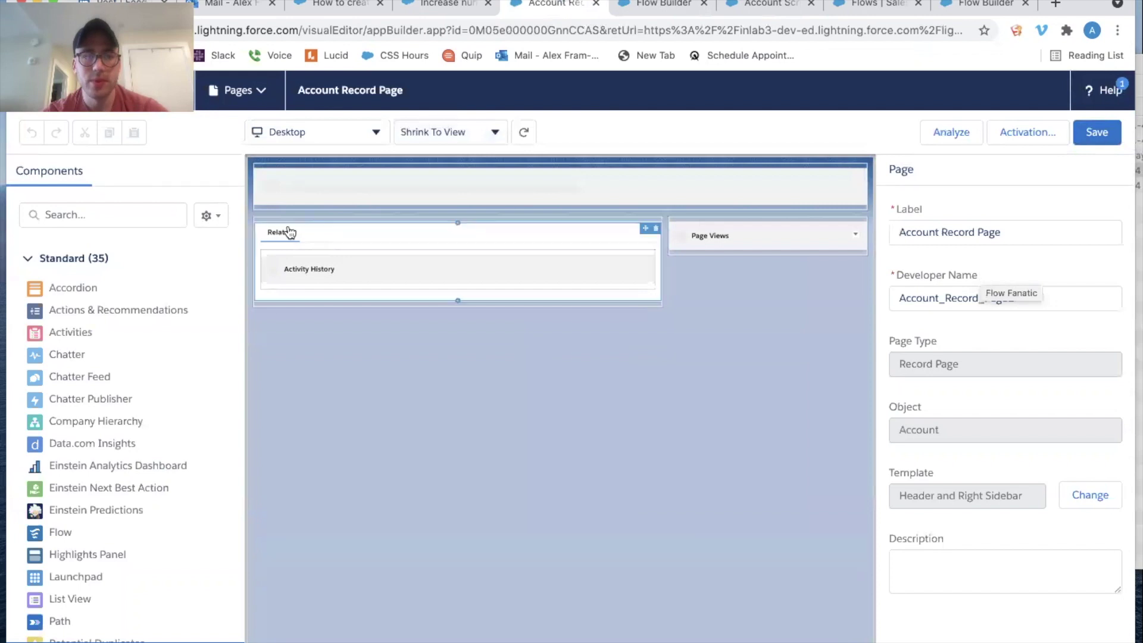
Add a Details tab to the page's Tabs component and place it before Related
left_click(354, 234)
left_click(923, 327)
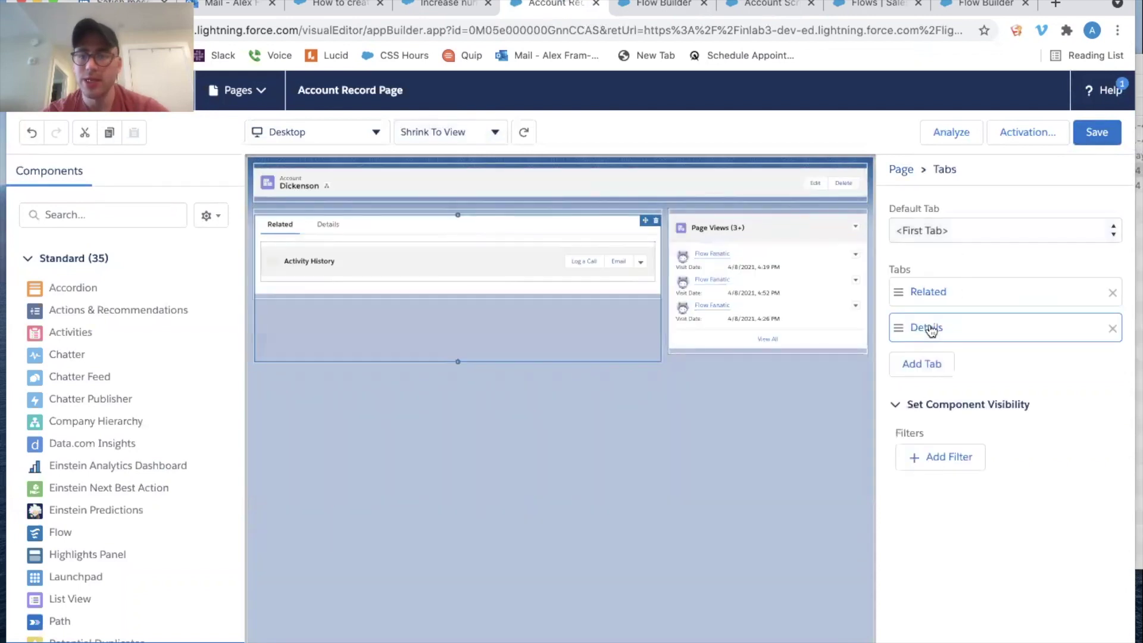
left_click_drag(931, 331, 920, 290)
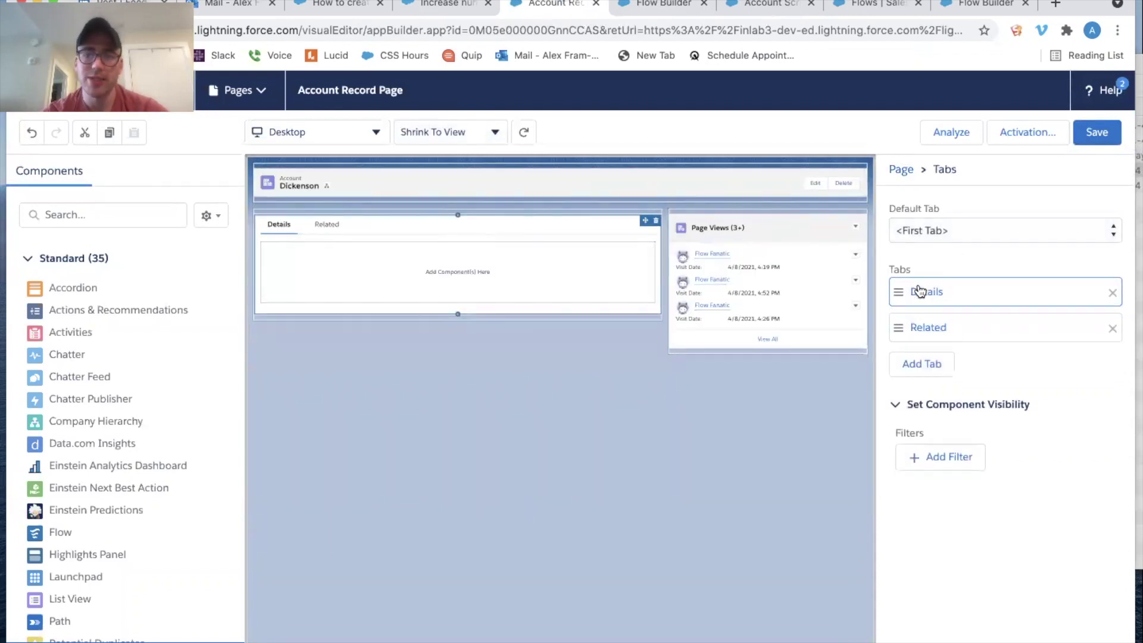
Add a Flow component to the empty Details tab and set its flow to Account Screen Flow
left_click(78, 211)
type("flow")
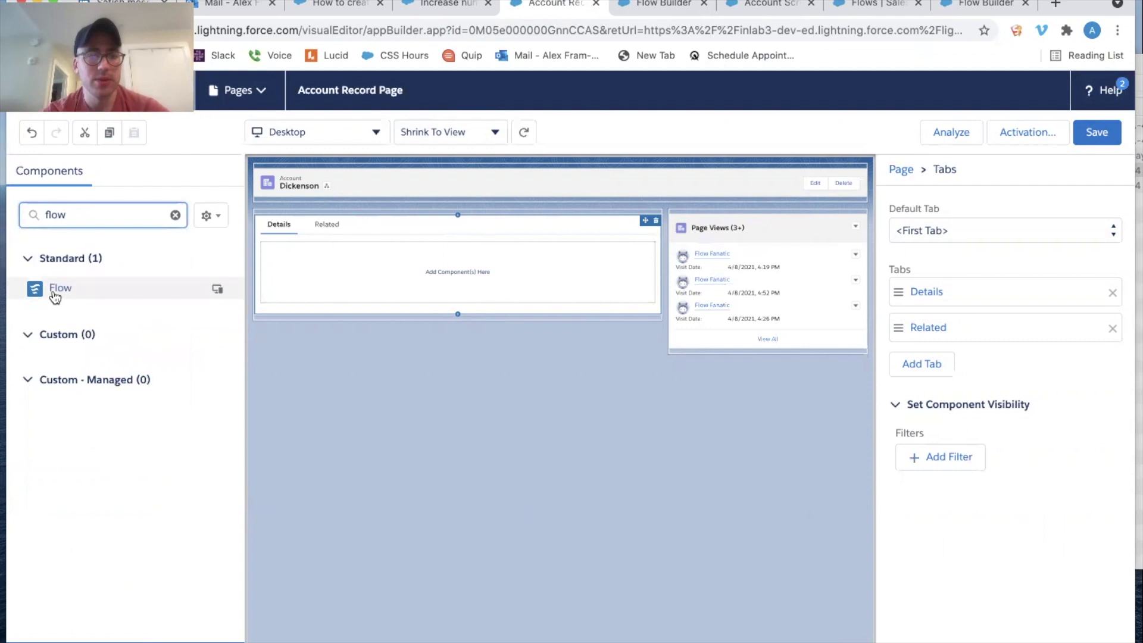
left_click_drag(55, 296, 372, 281)
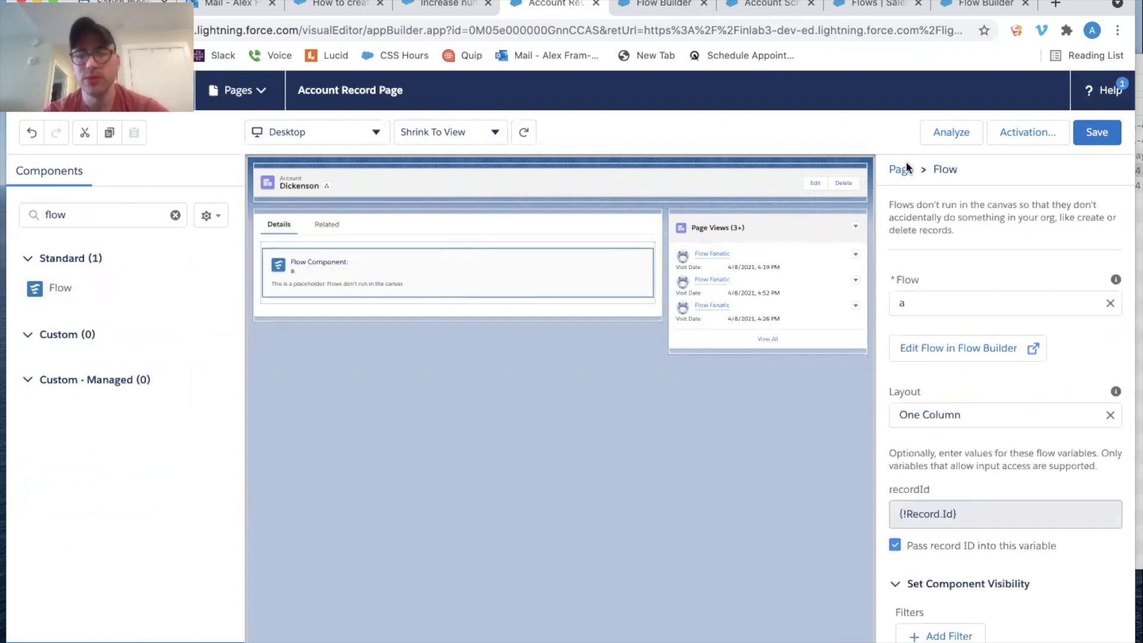
left_click(961, 302)
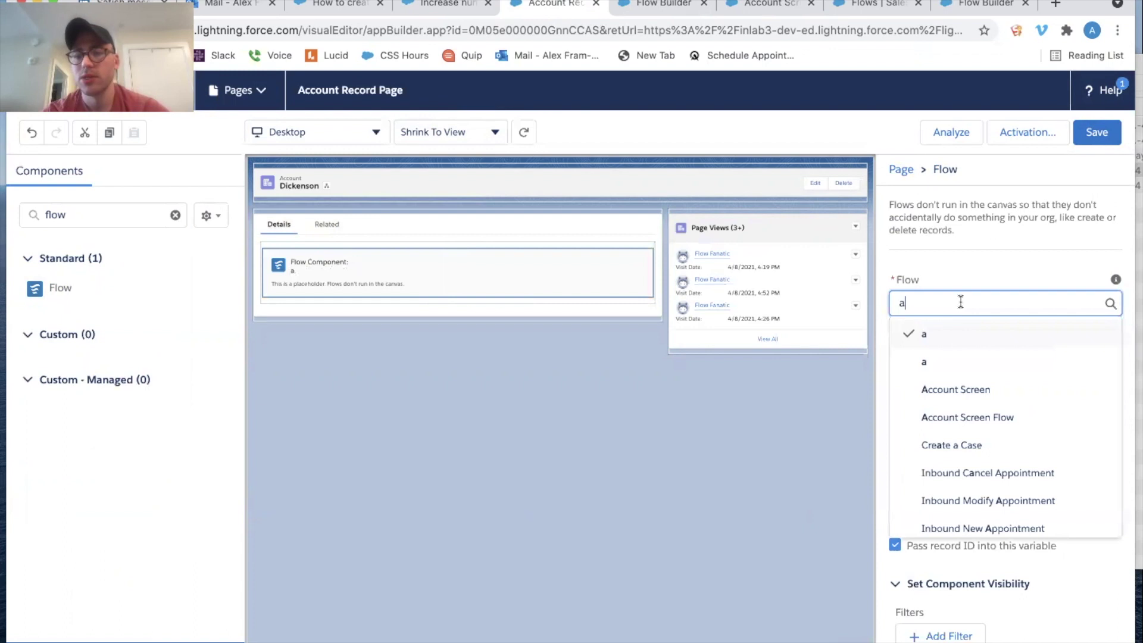
left_click(992, 419)
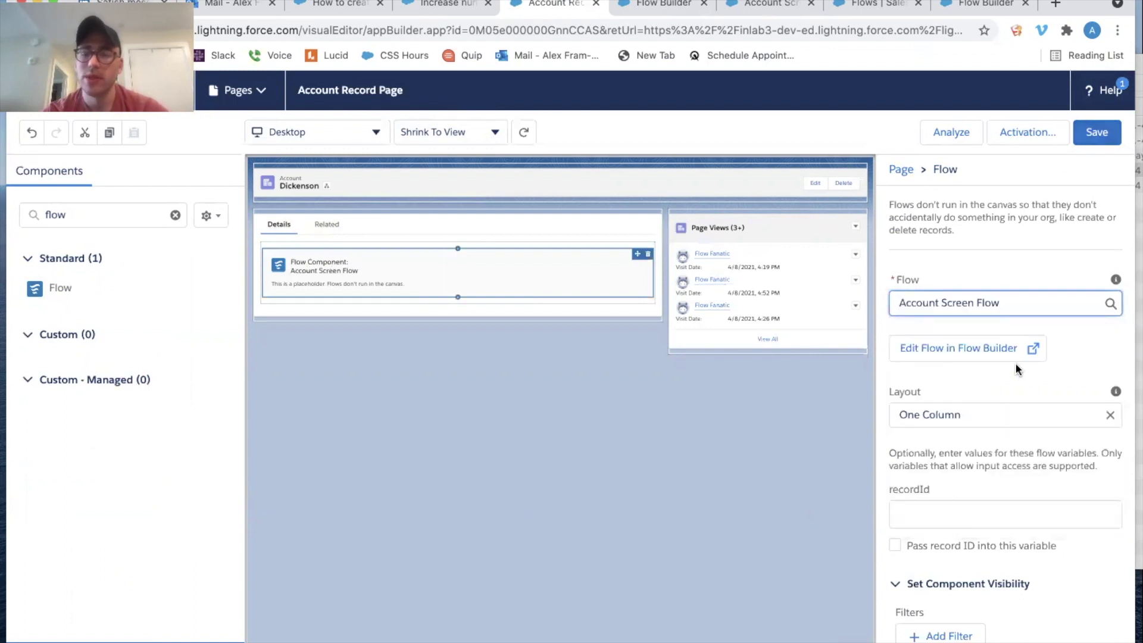
Pass the record ID into the flow's recordId variable, then save the page and return to the account record
scroll(1017, 369, "down", 1)
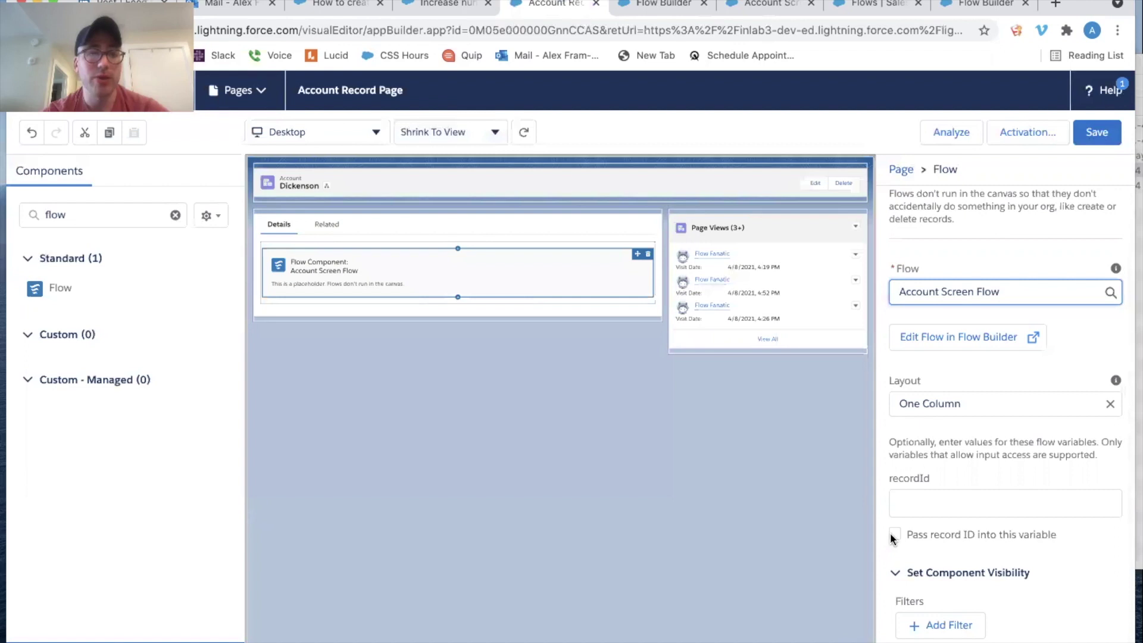
left_click(893, 536)
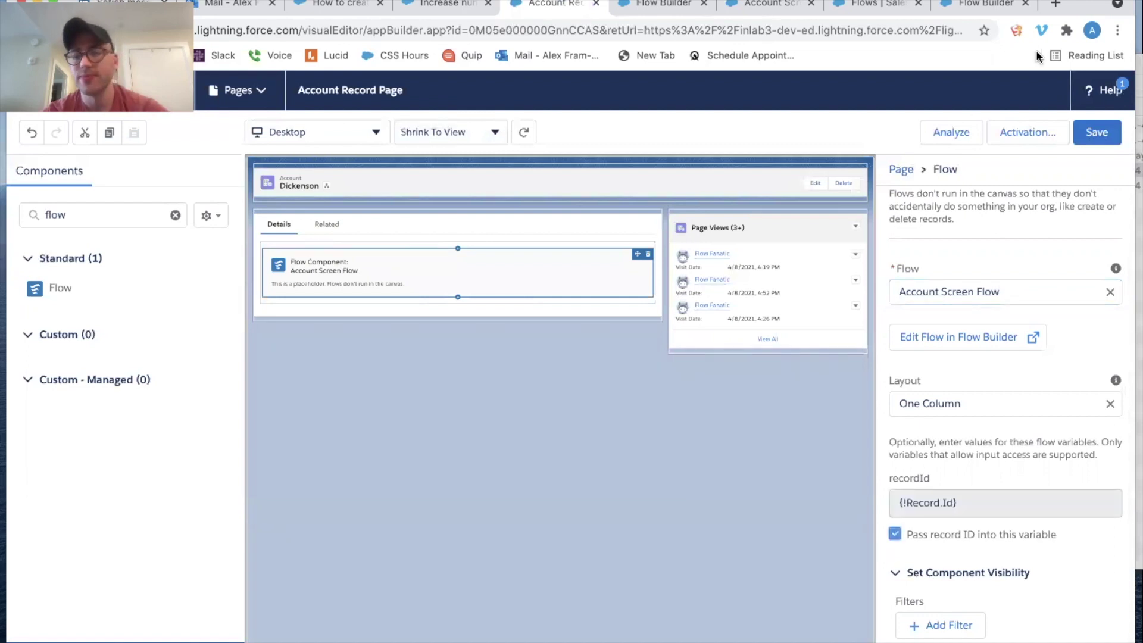
left_click(1092, 134)
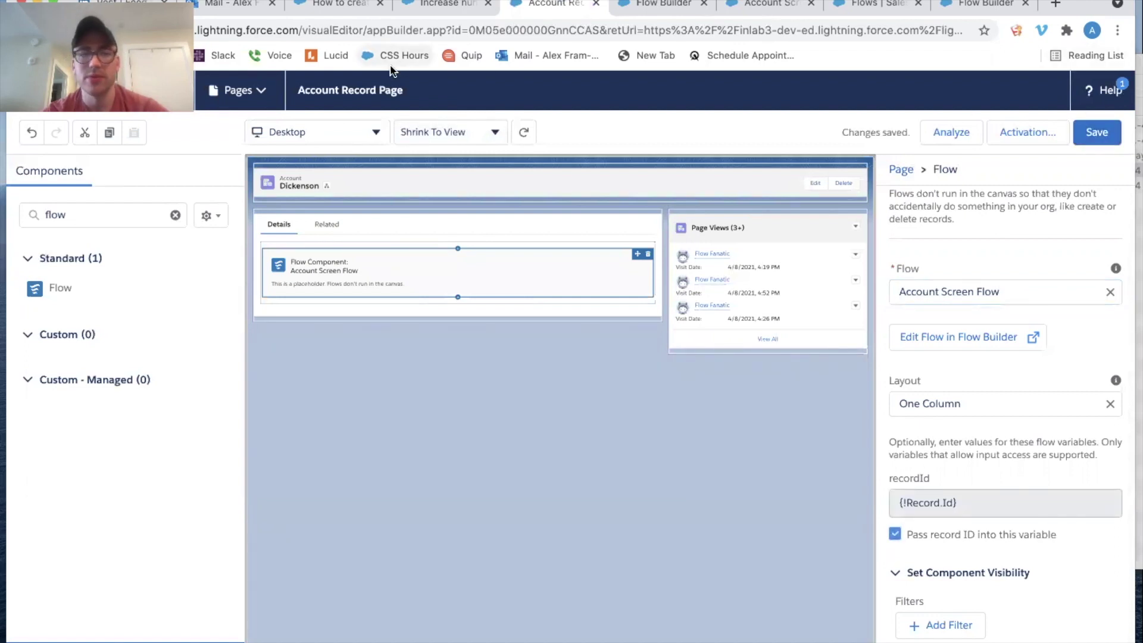
left_click(24, 89)
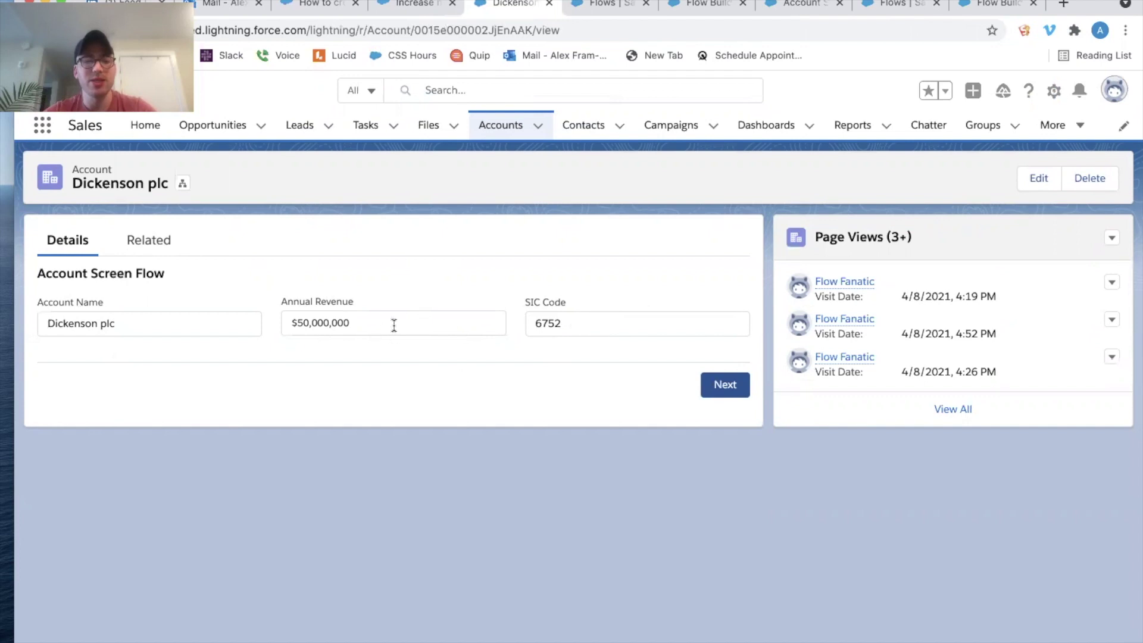
Change Account Name to "Dickenson" in the embedded Account Screen Flow and submit the screen
left_click_drag(394, 325, 96, 321)
key("BackSpace")
left_click(730, 386)
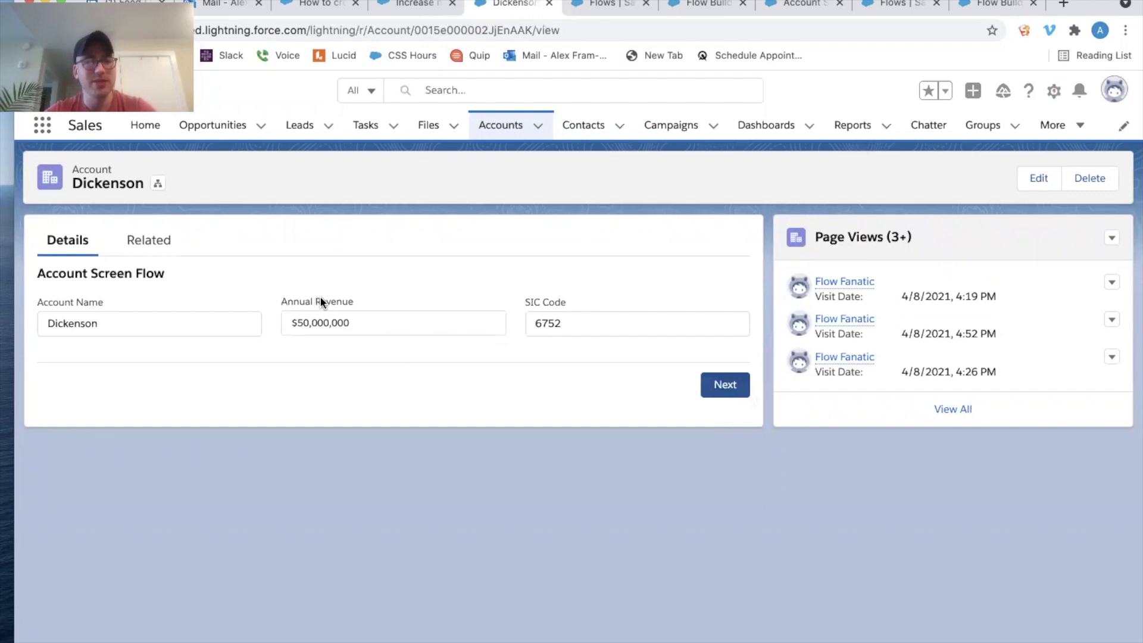
Reload the account record page and check the Account Name prefilled in the embedded Account Screen Flow
left_click(618, 35)
key("Return")
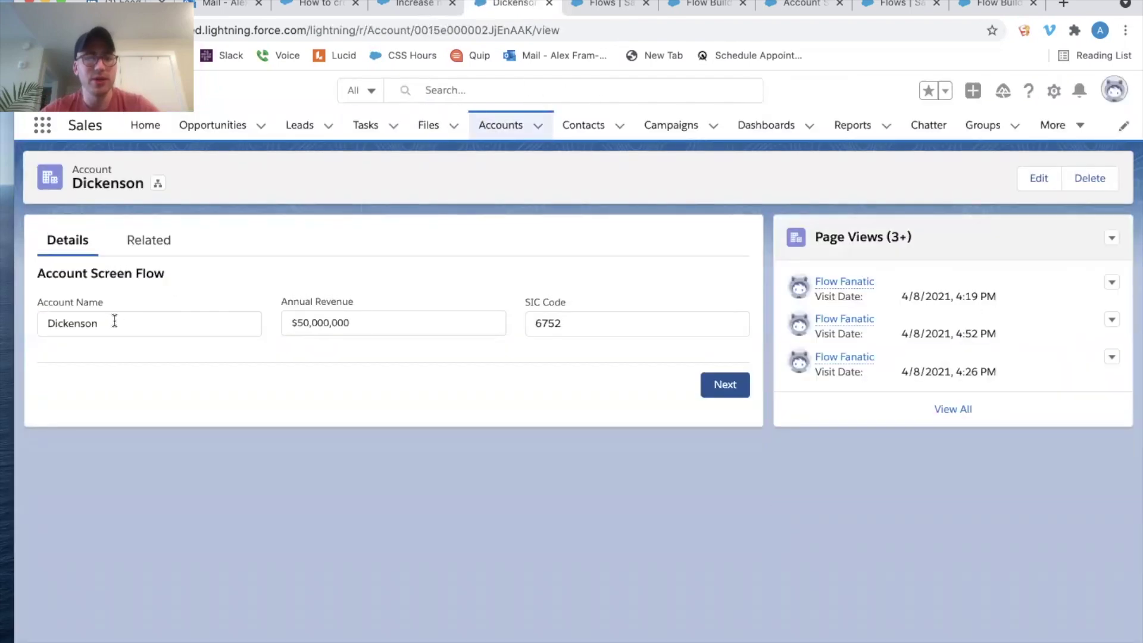
left_click_drag(115, 322, 30, 320)
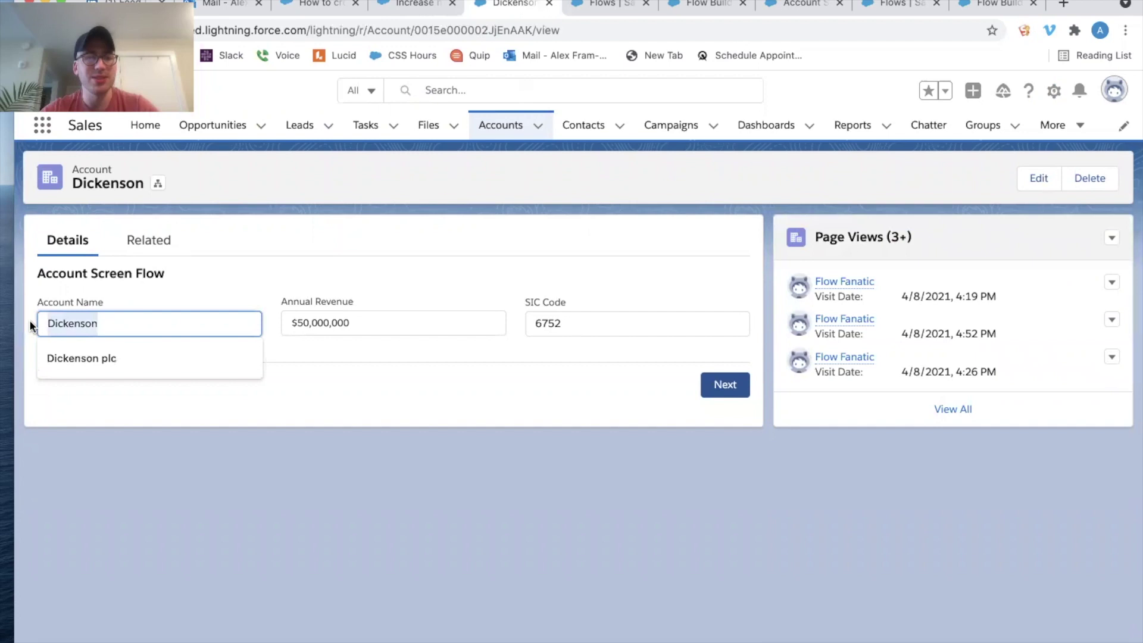
left_click(255, 246)
Set Annual Revenue to 10000 in the embedded flow, submit the screen and reload the account record
left_click_drag(364, 321, 167, 323)
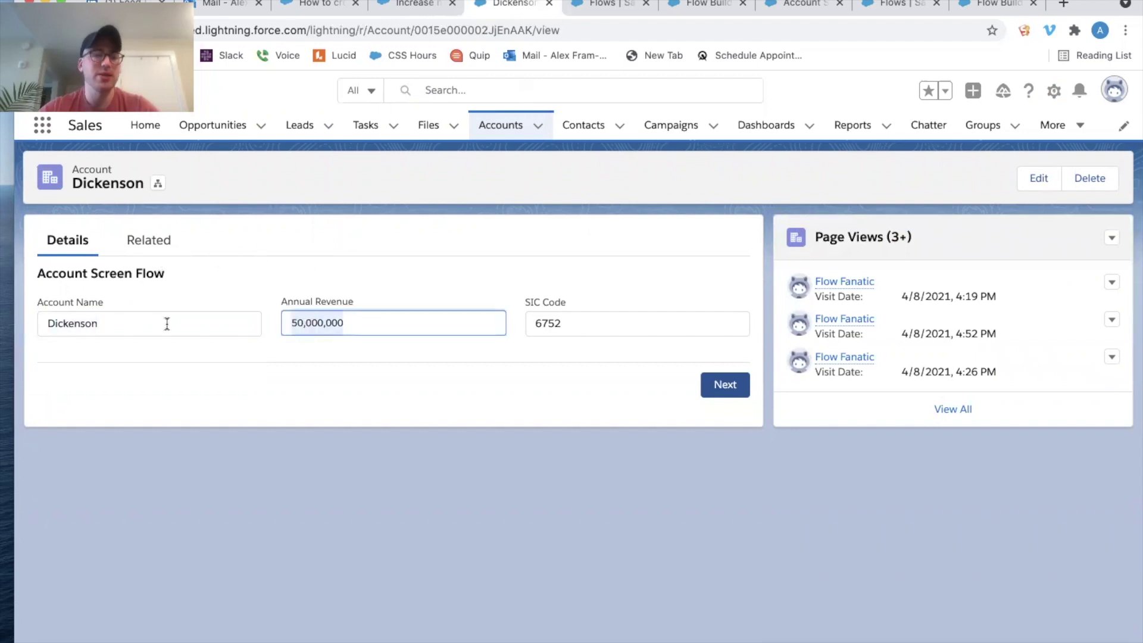
type("10000")
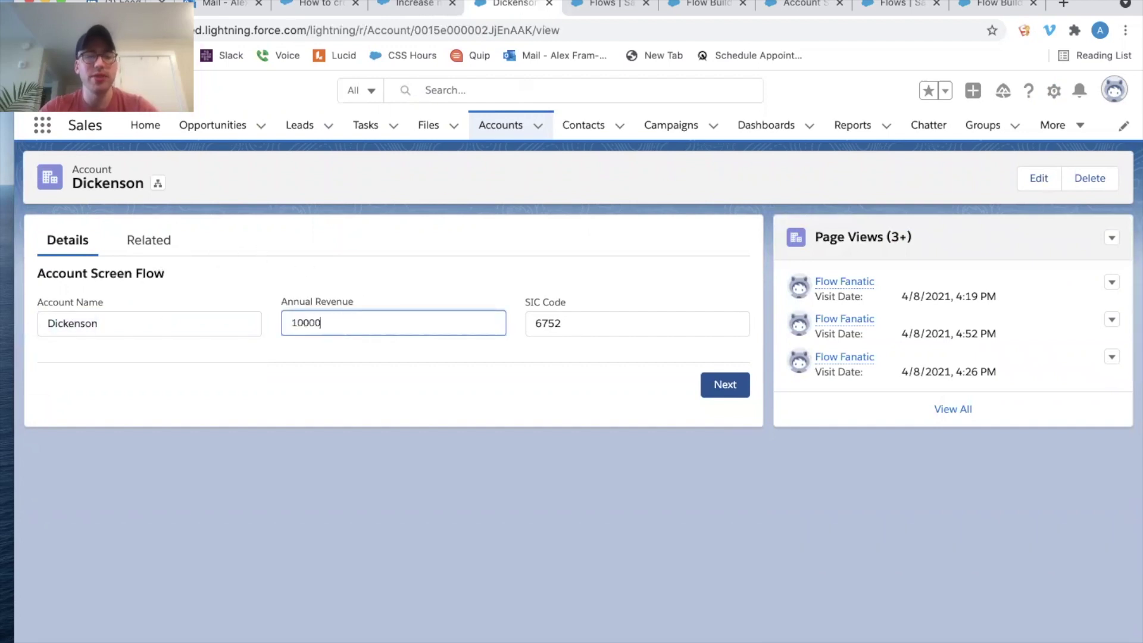
left_click(551, 326)
left_click(722, 384)
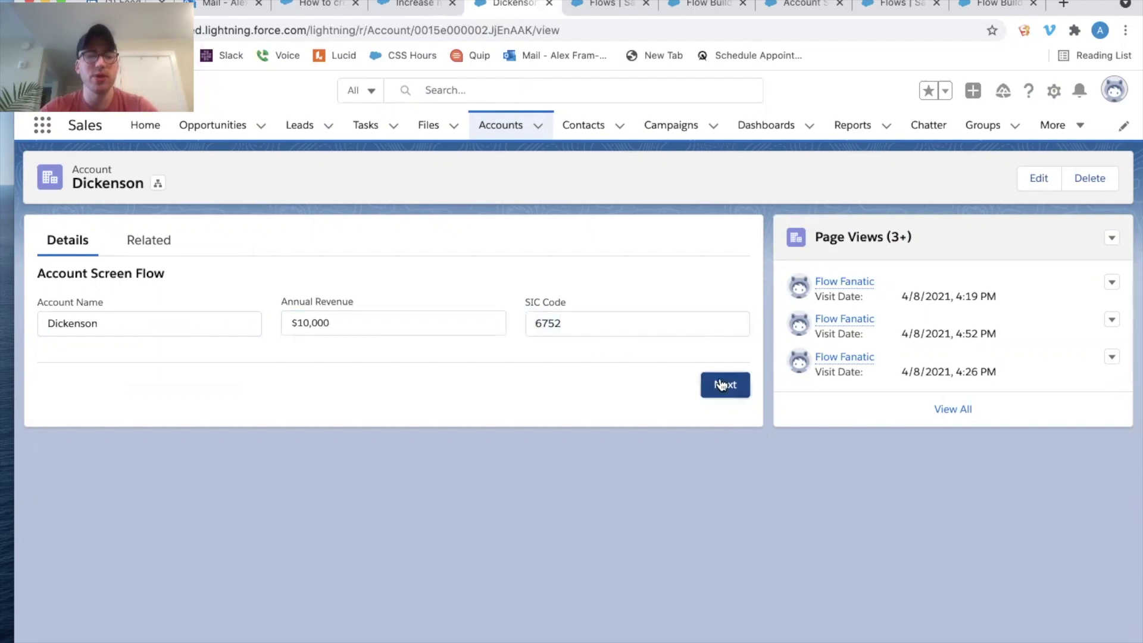
left_click(595, 29)
key("Return")
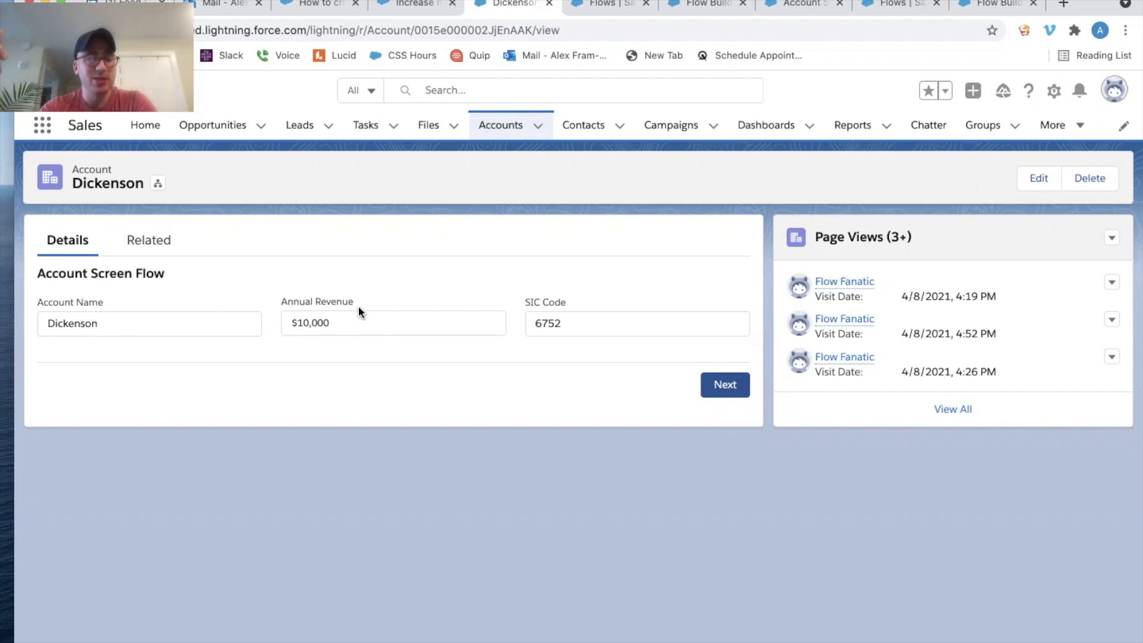
left_click_drag(119, 322, 22, 325)
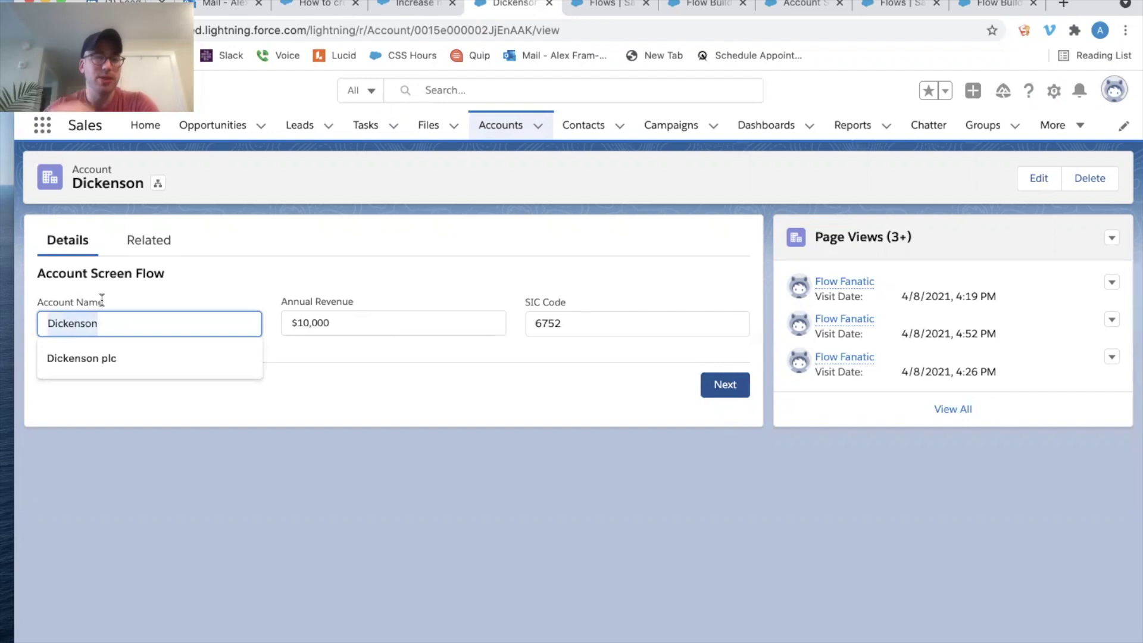
key("Tab")
key("Tab")
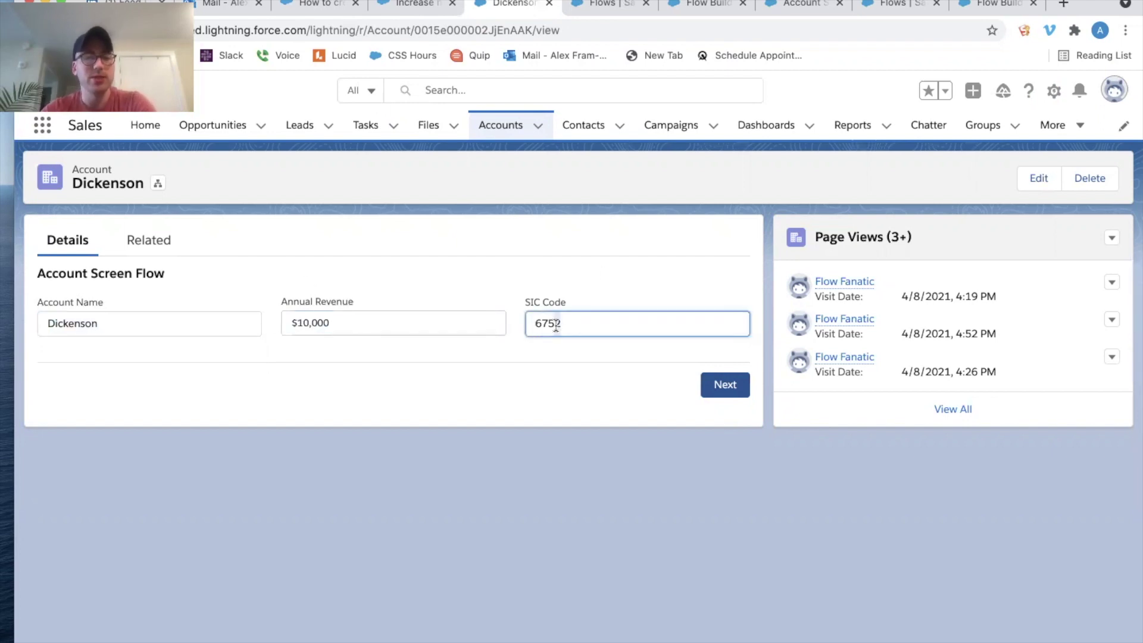
left_click(487, 288)
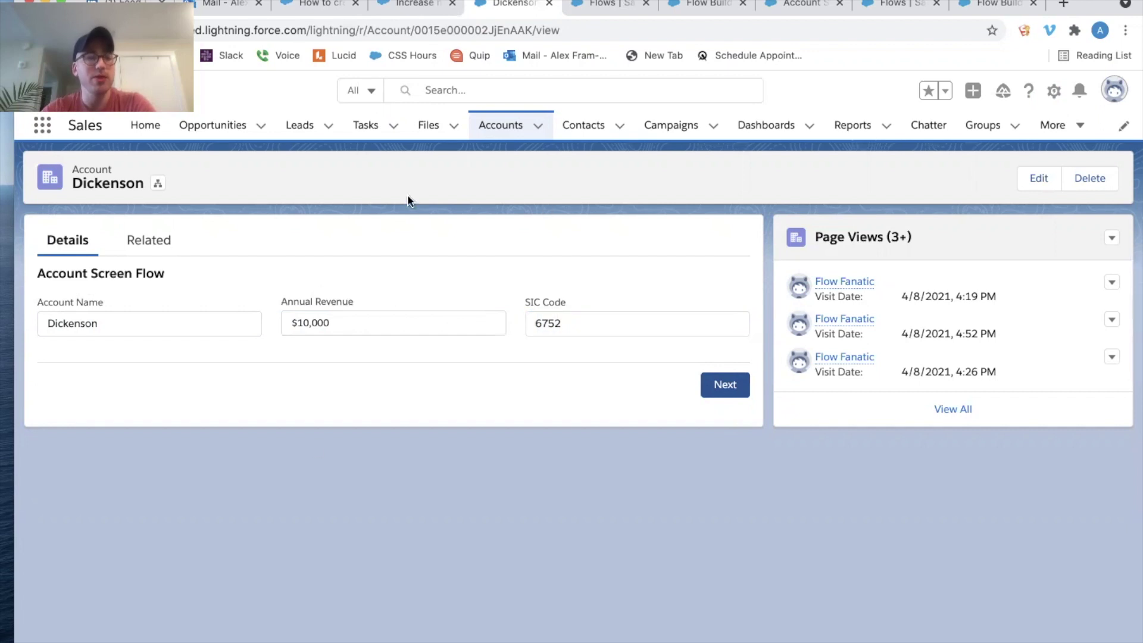
Replace the Annual Revenue with 7 in the embedded Account Screen Flow and submit the screen
left_click(402, 324)
key("ctrl+a")
key("BackSpace")
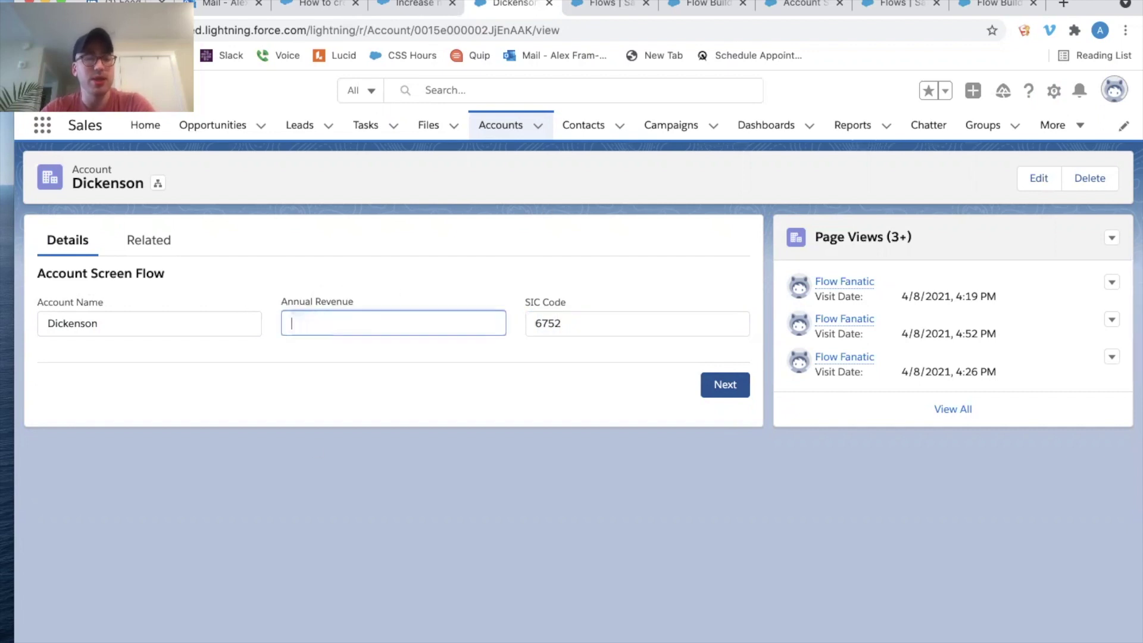
type("7")
left_click(481, 274)
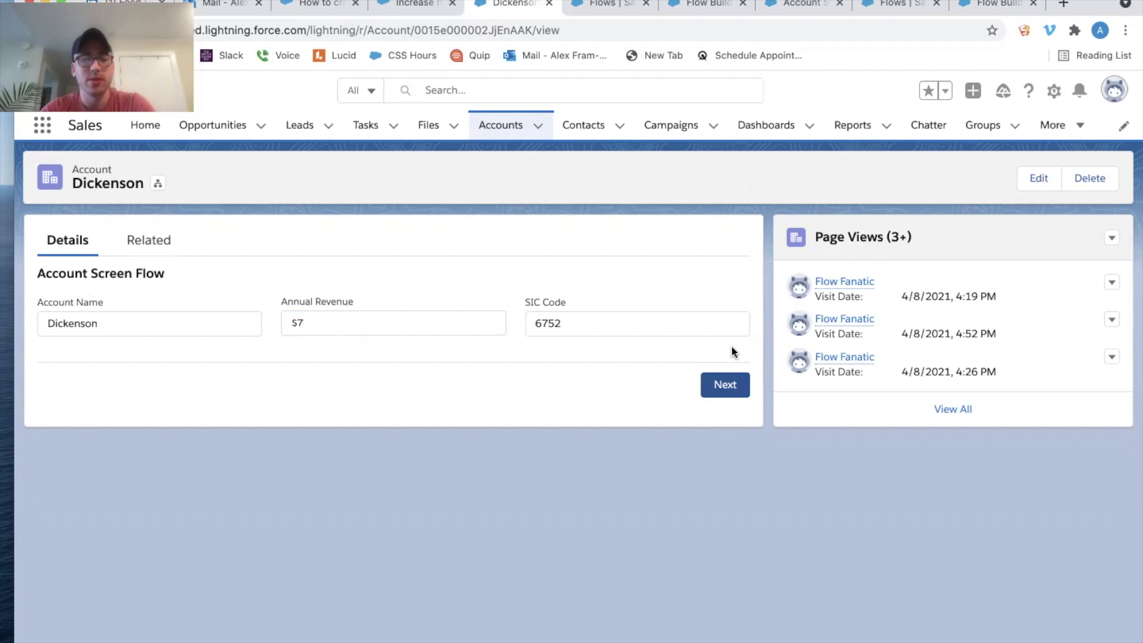
left_click(724, 384)
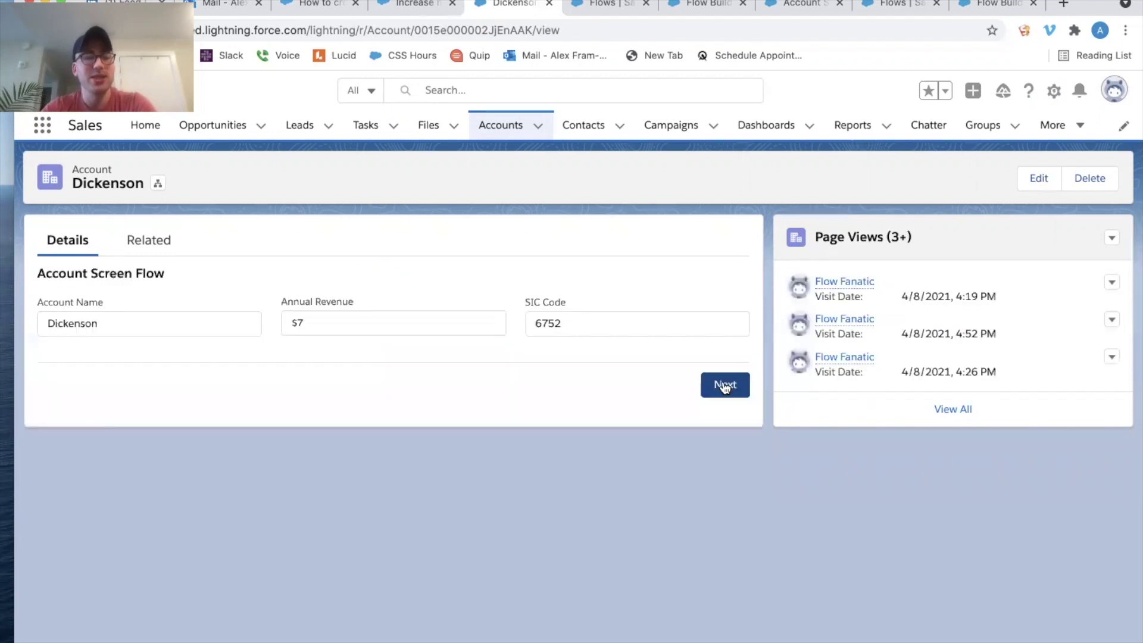